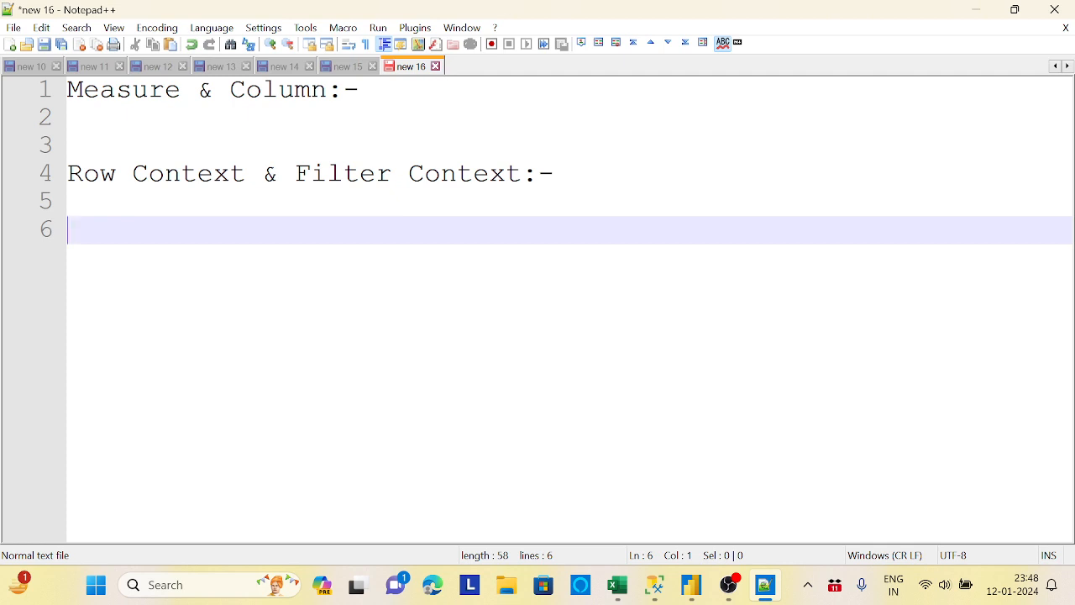
# - Switch to the DAX Practice report in Power BI and show the Store table's data, looking across its columns
pyautogui.moveTo(699, 588)
pyautogui.click(702, 496)
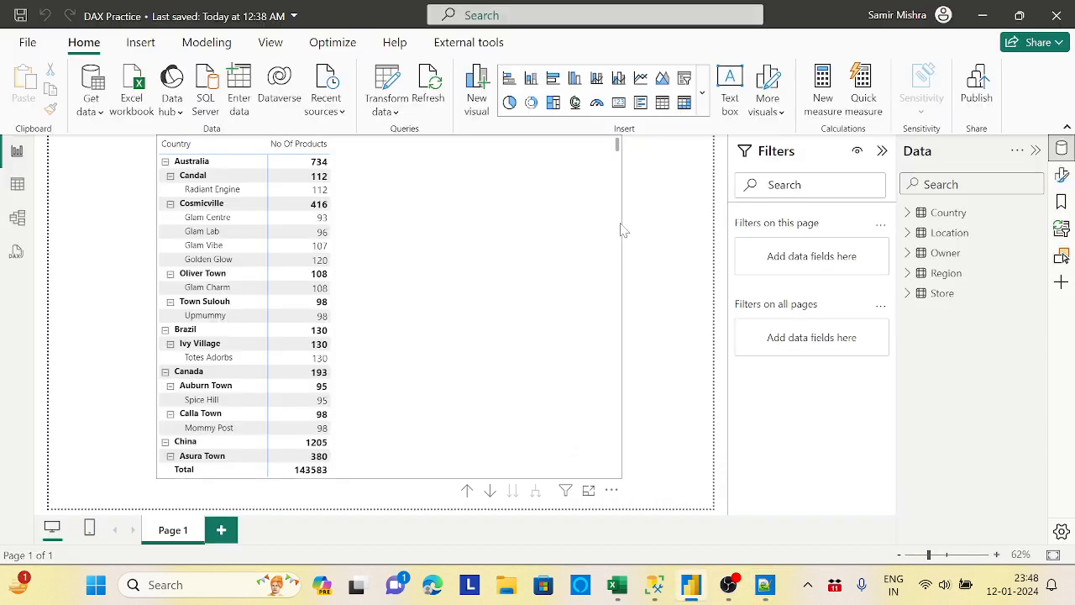
pyautogui.click(210, 43)
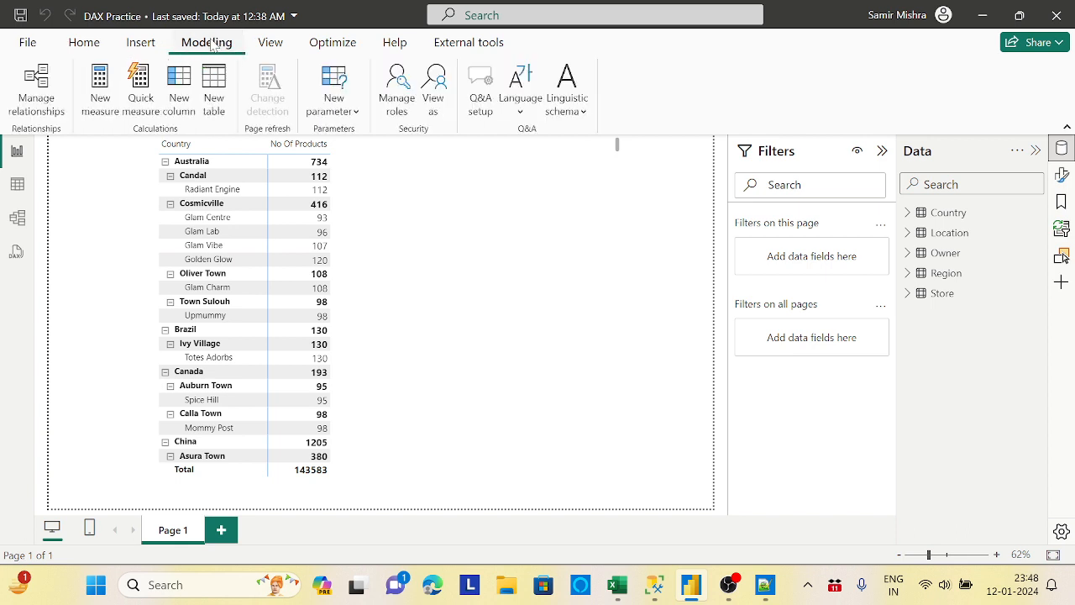
pyautogui.moveTo(417, 213)
pyautogui.click(17, 185)
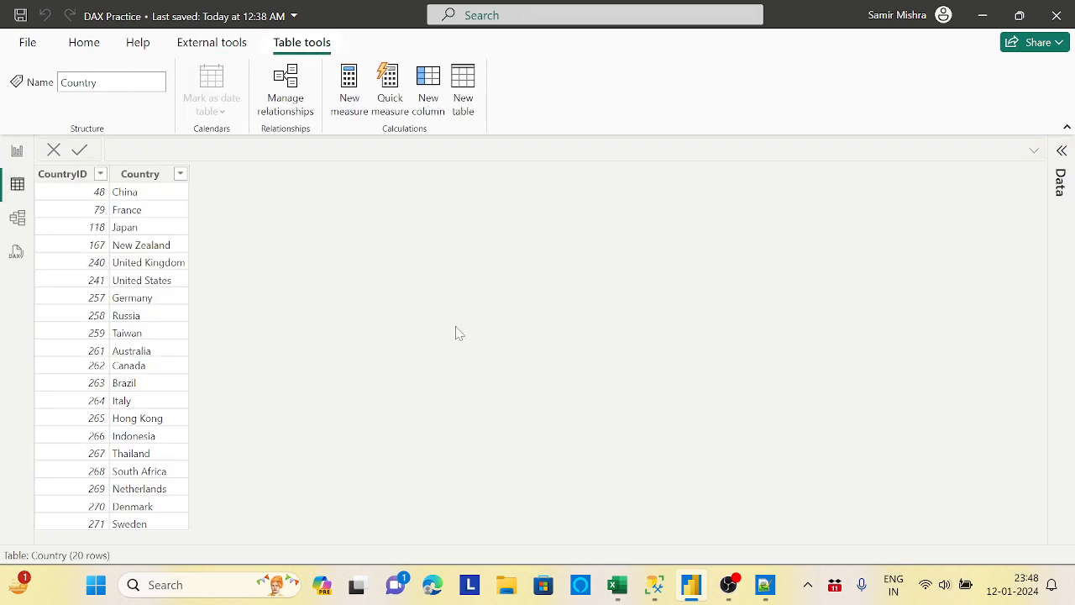
pyautogui.click(1062, 149)
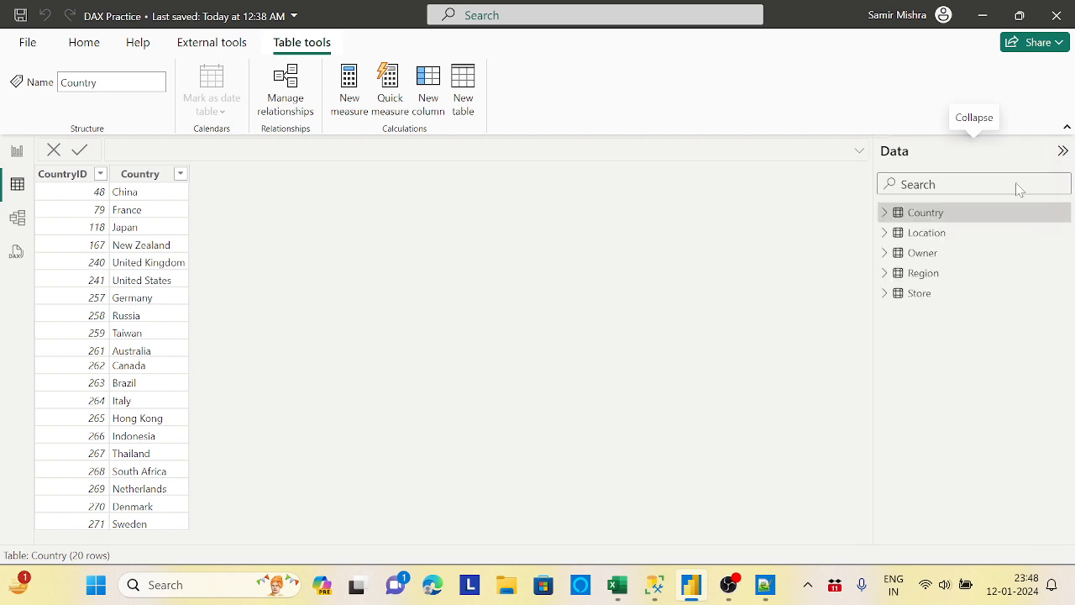
pyautogui.click(913, 302)
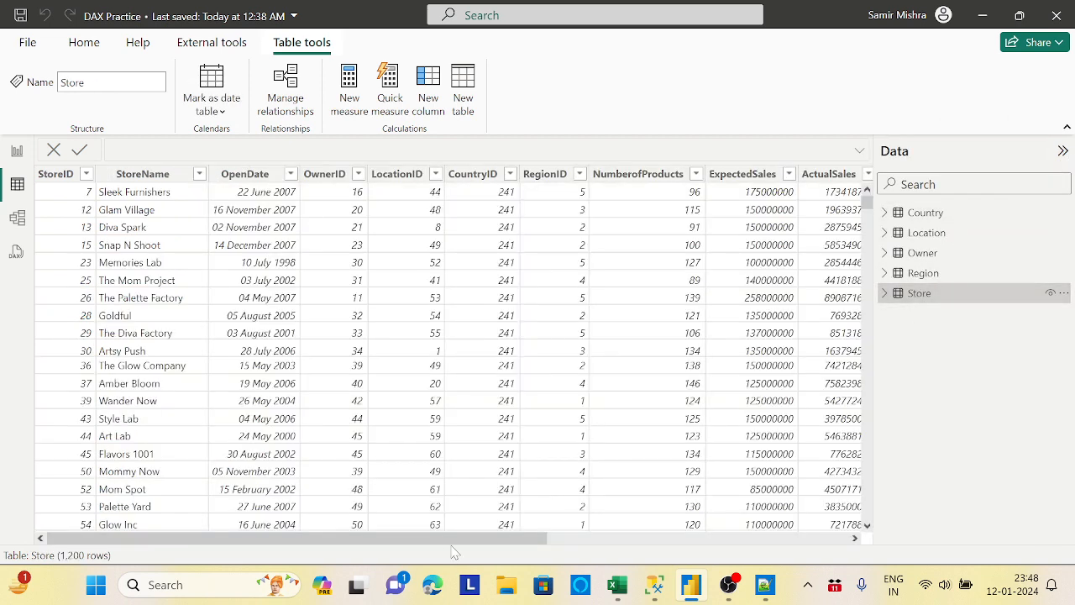
pyautogui.click(745, 526)
pyautogui.moveTo(540, 540); pyautogui.dragTo(843, 540)
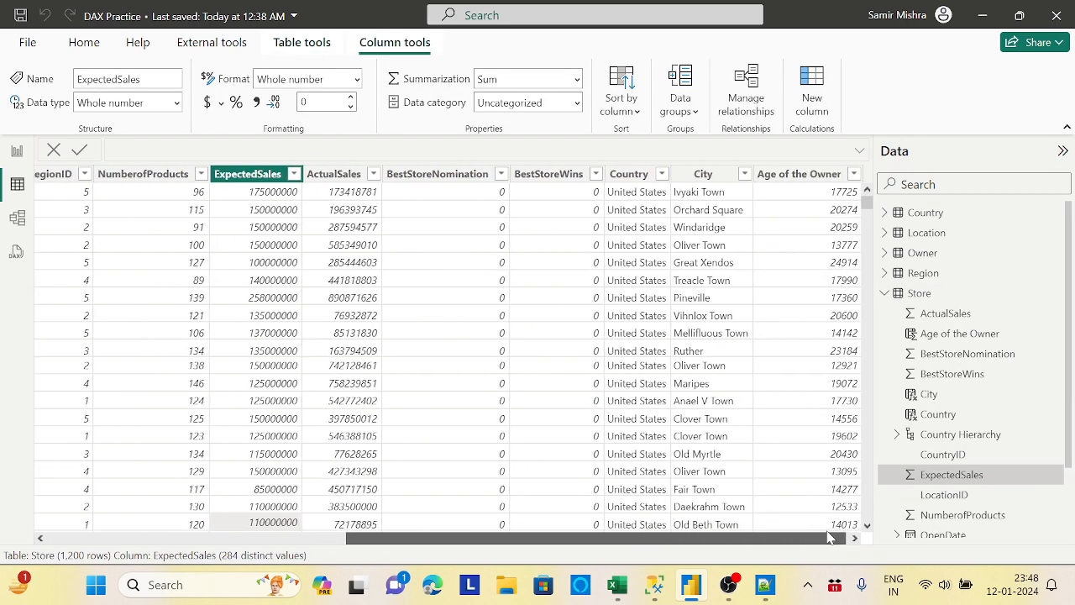
pyautogui.click(1063, 152)
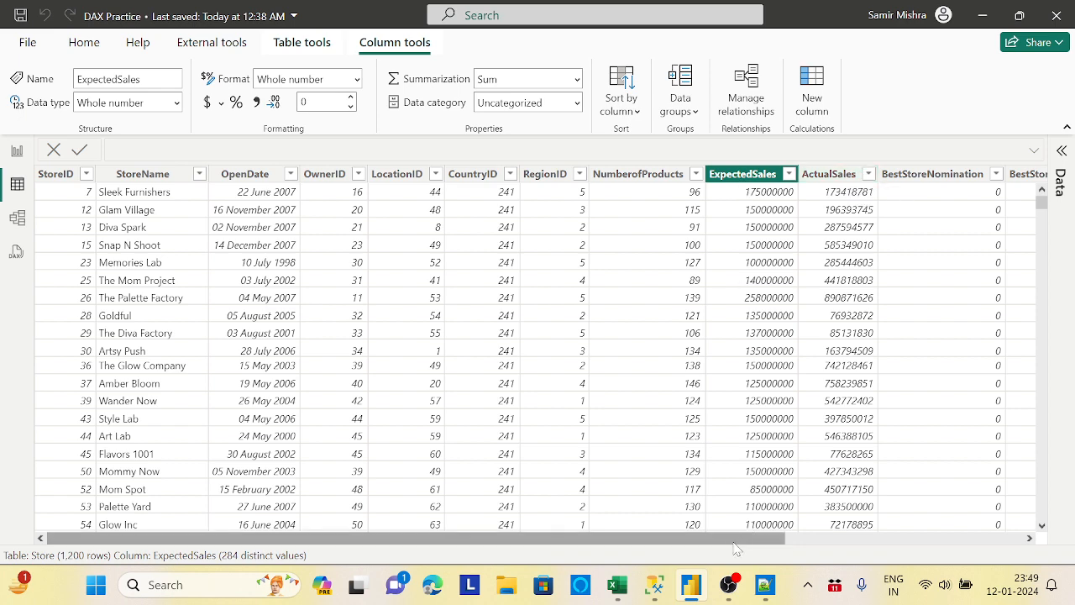
# - Add a calculated column to the Store table defined as Profit = Store[ActualSales]-Store[ExpectedSales]
pyautogui.moveTo(739, 541); pyautogui.dragTo(992, 545)
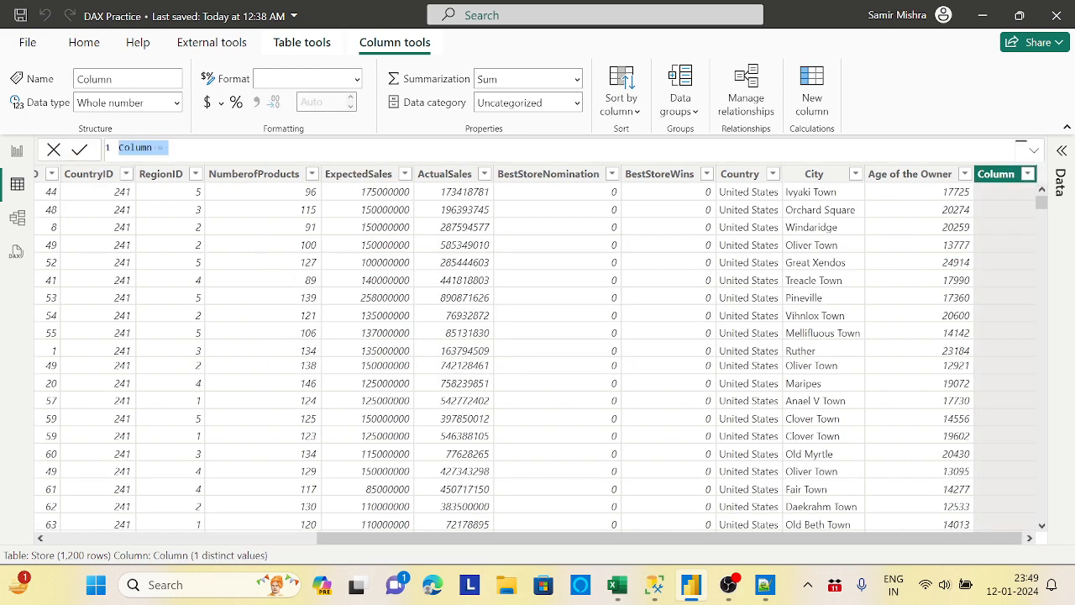
pyautogui.write('Prof')
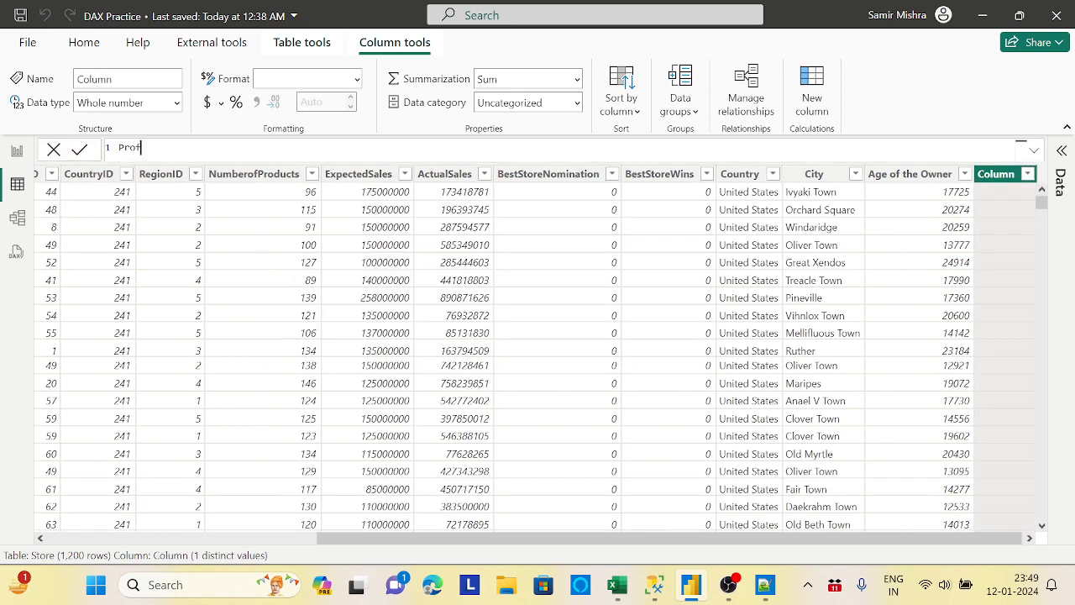
pyautogui.write('it=act')
pyautogui.press('Tab')
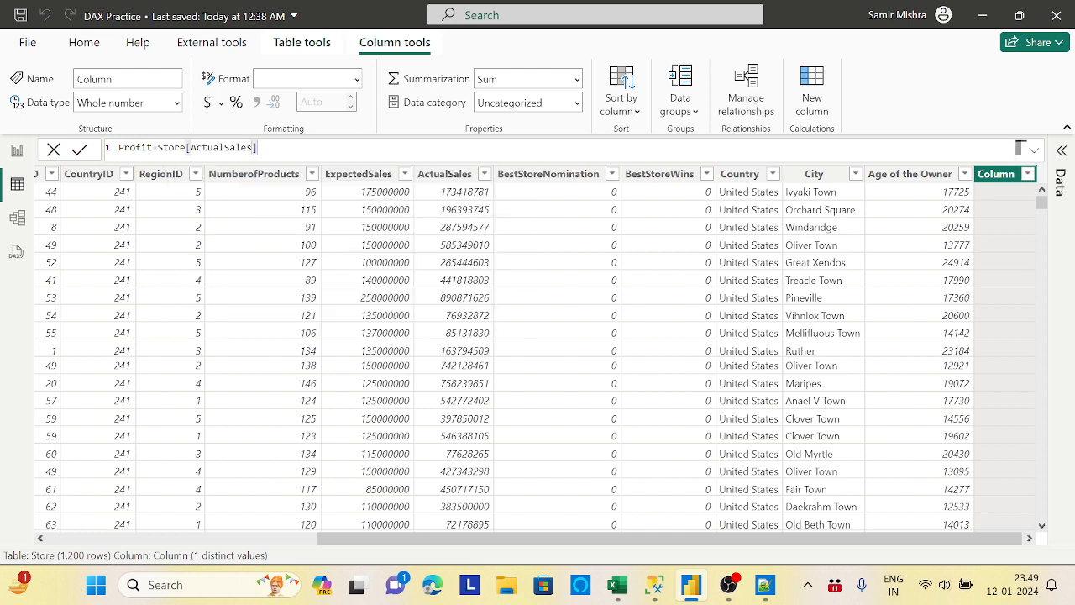
pyautogui.write('-exp')
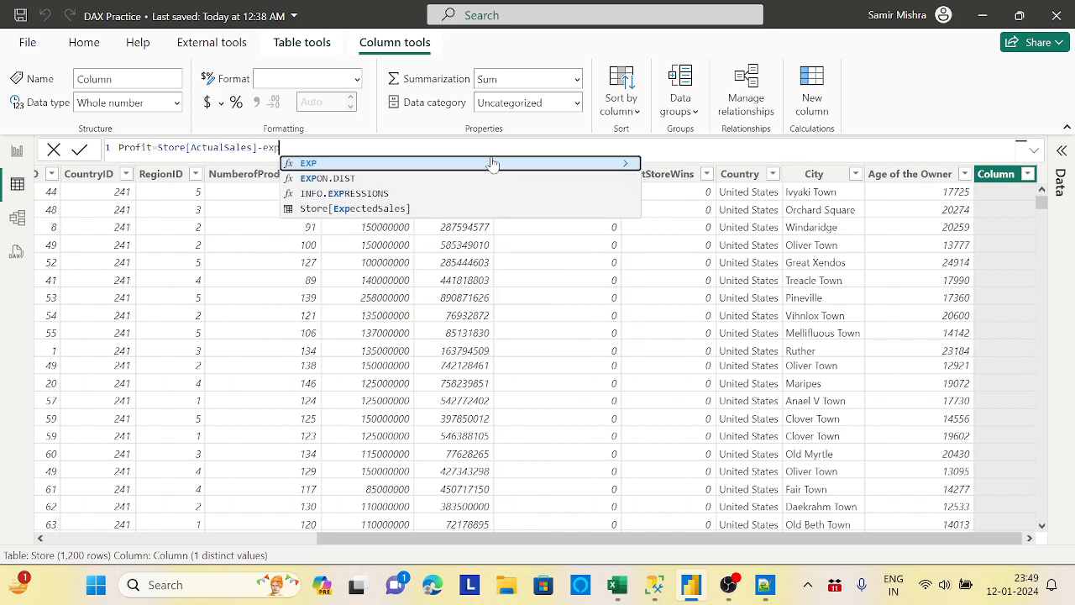
pyautogui.press('Down')
pyautogui.press('Down')
pyautogui.press('Down')
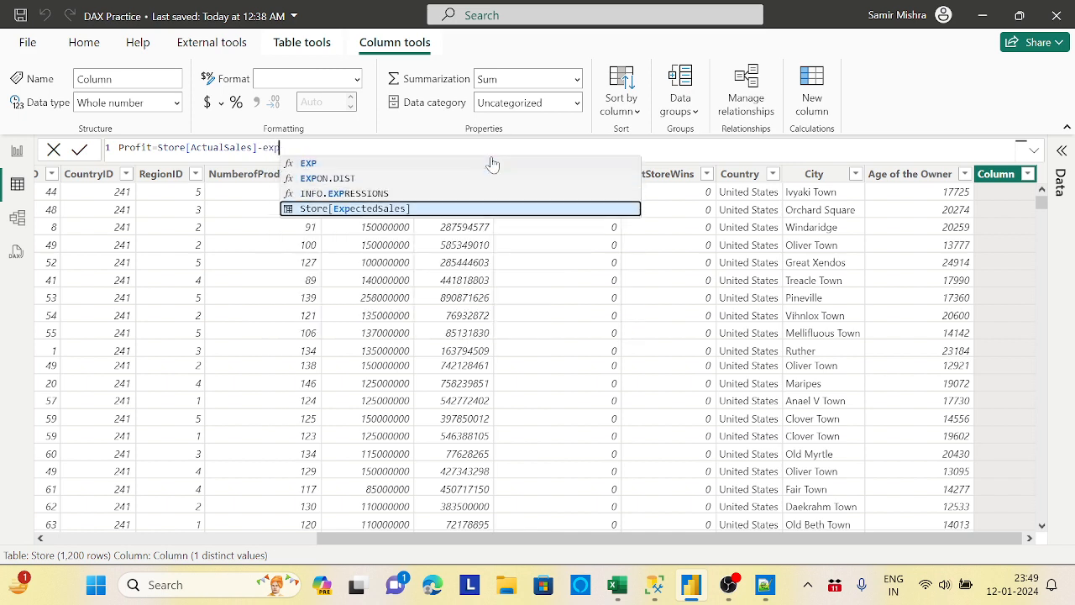
pyautogui.press('Tab')
pyautogui.press('Return')
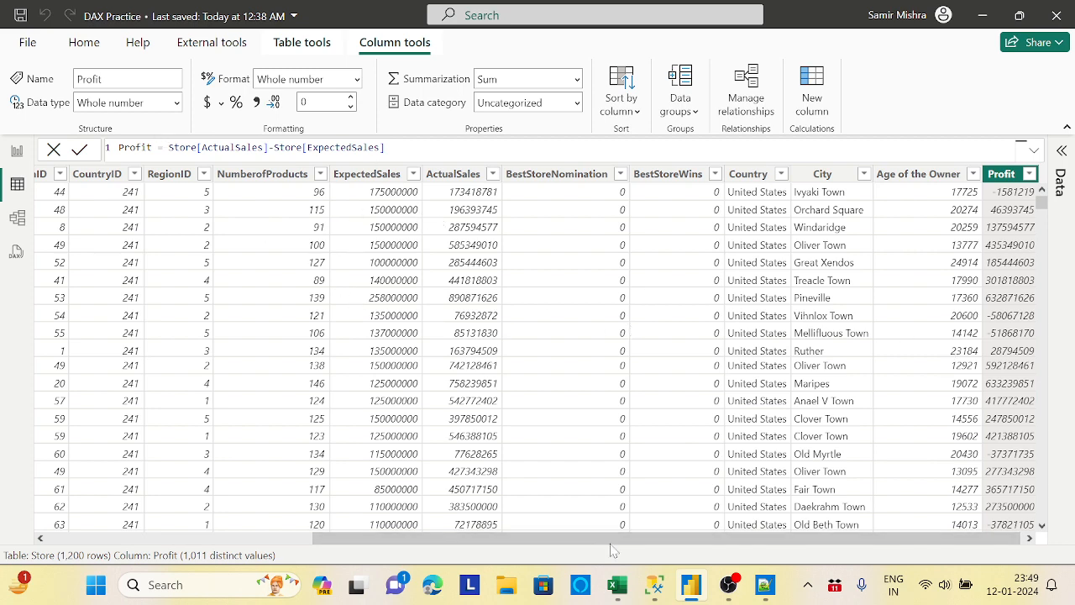
pyautogui.moveTo(616, 547); pyautogui.dragTo(656, 509)
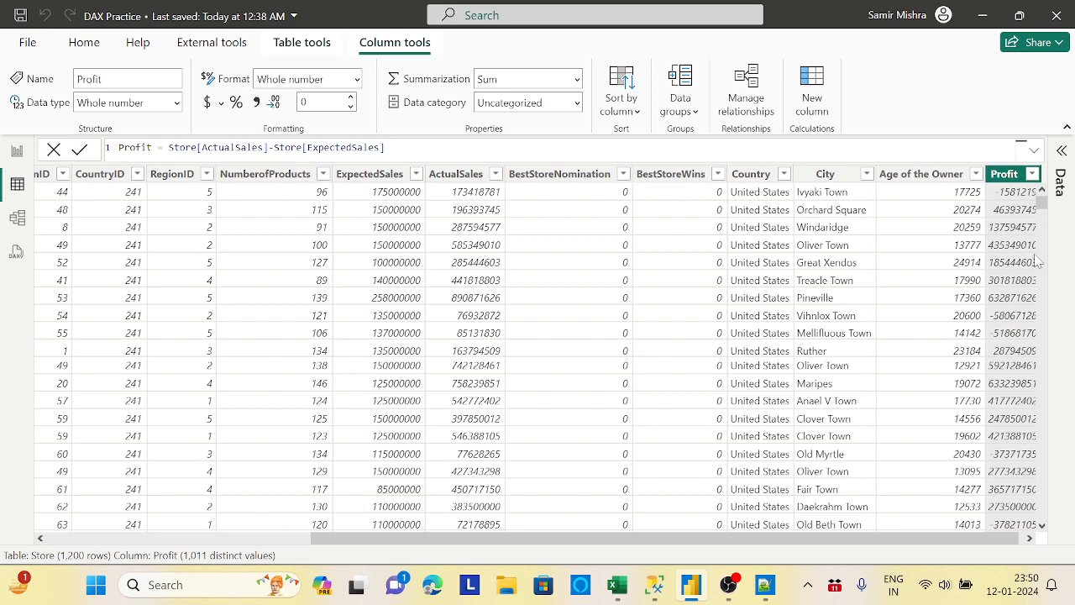
pyautogui.moveTo(1041, 203)
pyautogui.mouseDown()
pyautogui.moveTo(1049, 514)
pyautogui.moveTo(1048, 202)
pyautogui.mouseUp()
pyautogui.click(311, 43)
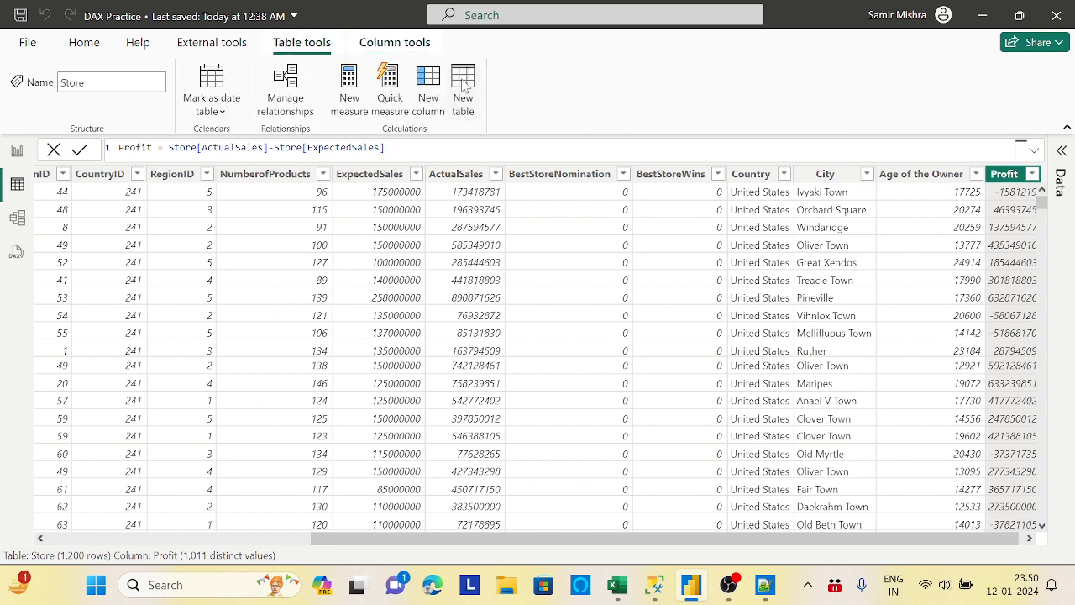
pyautogui.rightClick(644, 218)
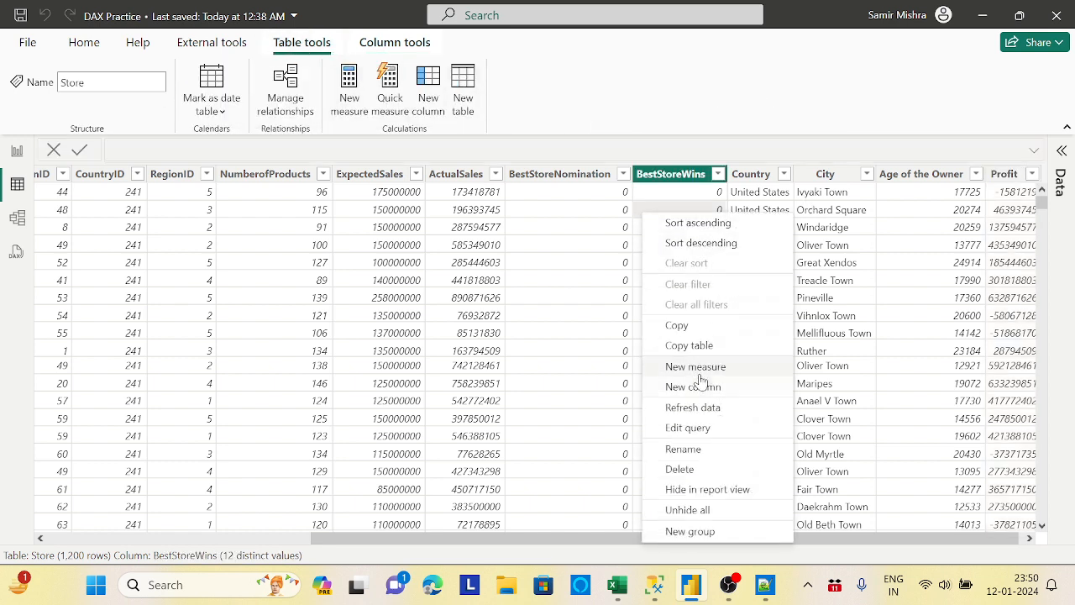
pyautogui.click(1062, 151)
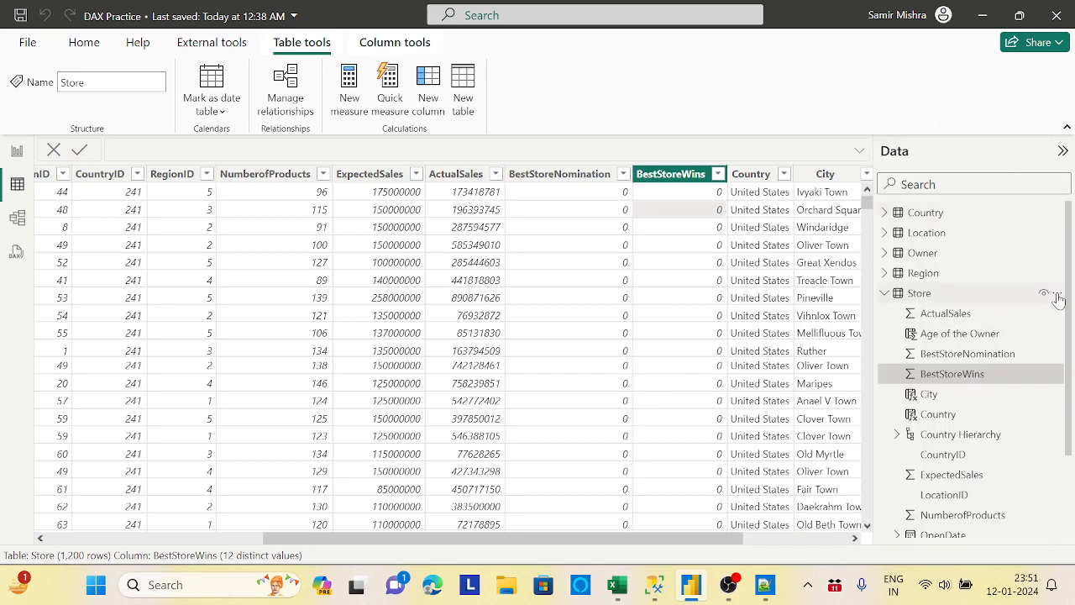
pyautogui.click(1057, 294)
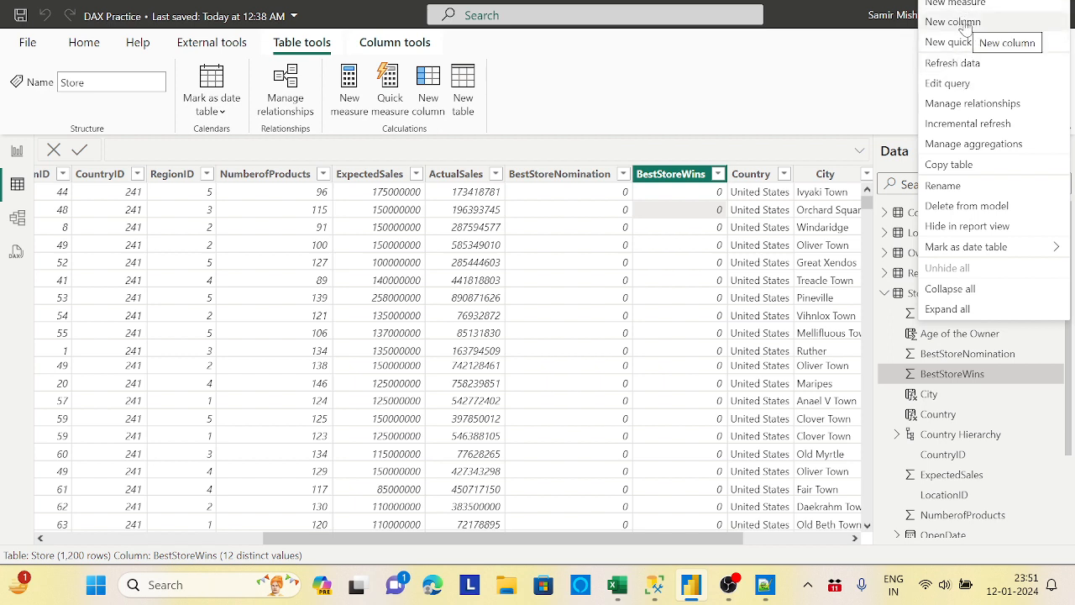
# - Add a measure named Total Actual Sales to the Store table, entering Sum(to) as its formula
pyautogui.click(359, 82)
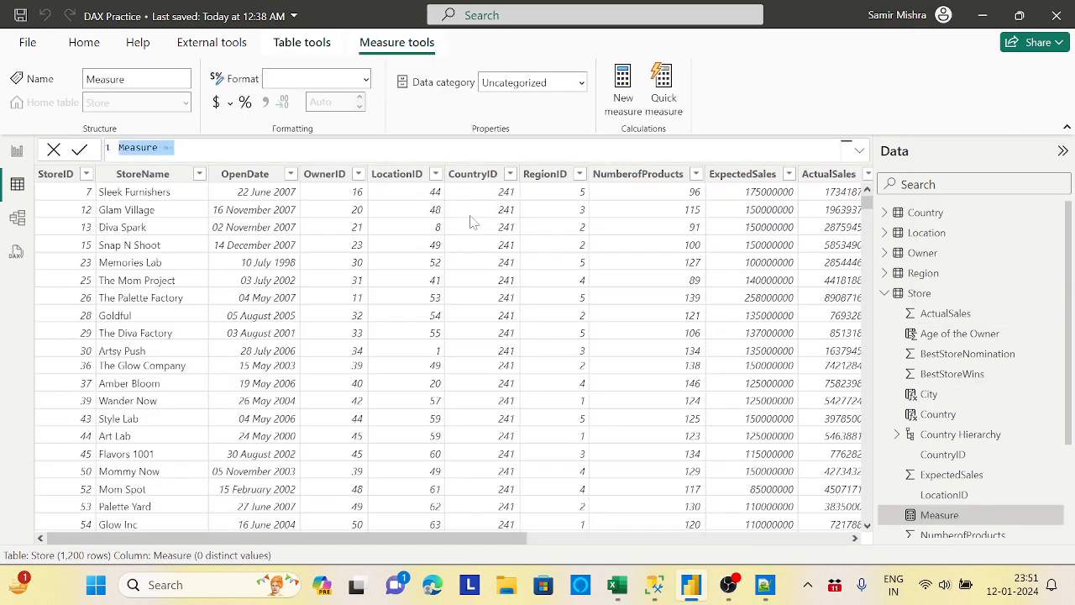
pyautogui.write('Total ')
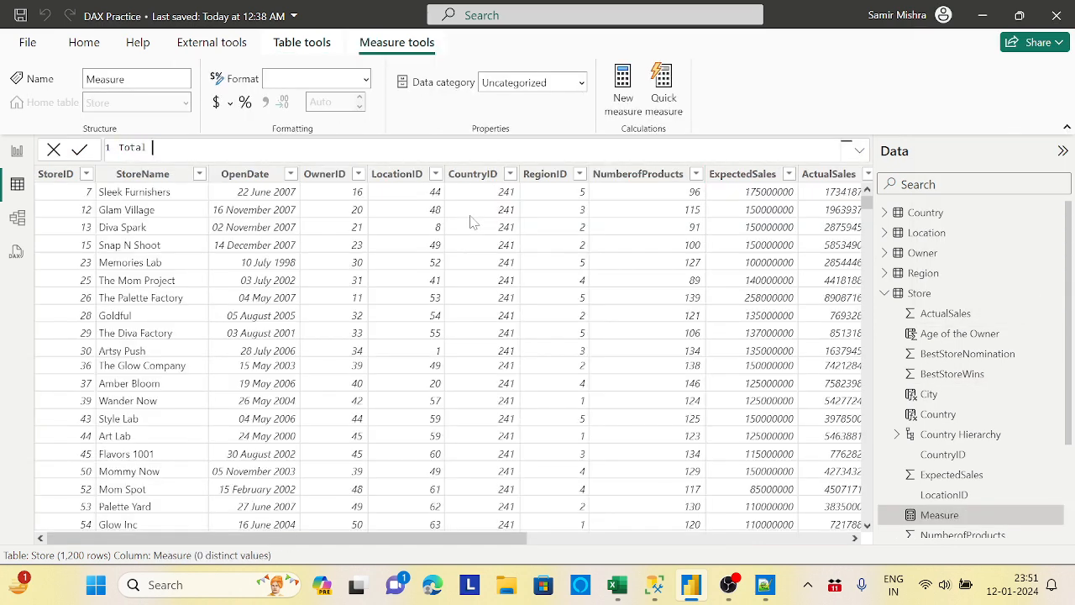
pyautogui.write('Actual Sales = Sum(')
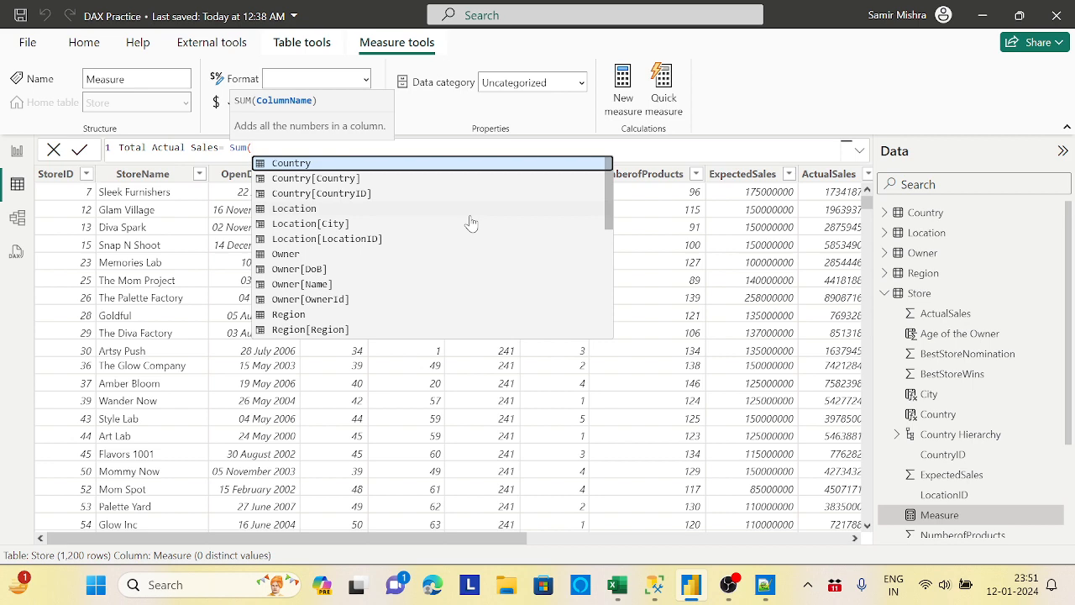
pyautogui.write('to')
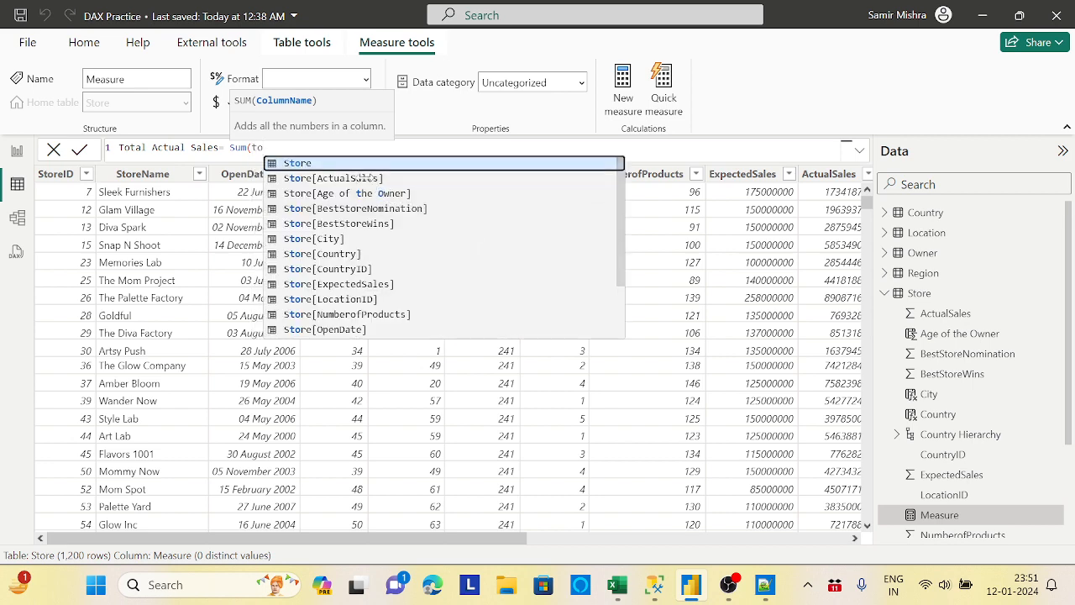
pyautogui.write(')')
pyautogui.press('Return')
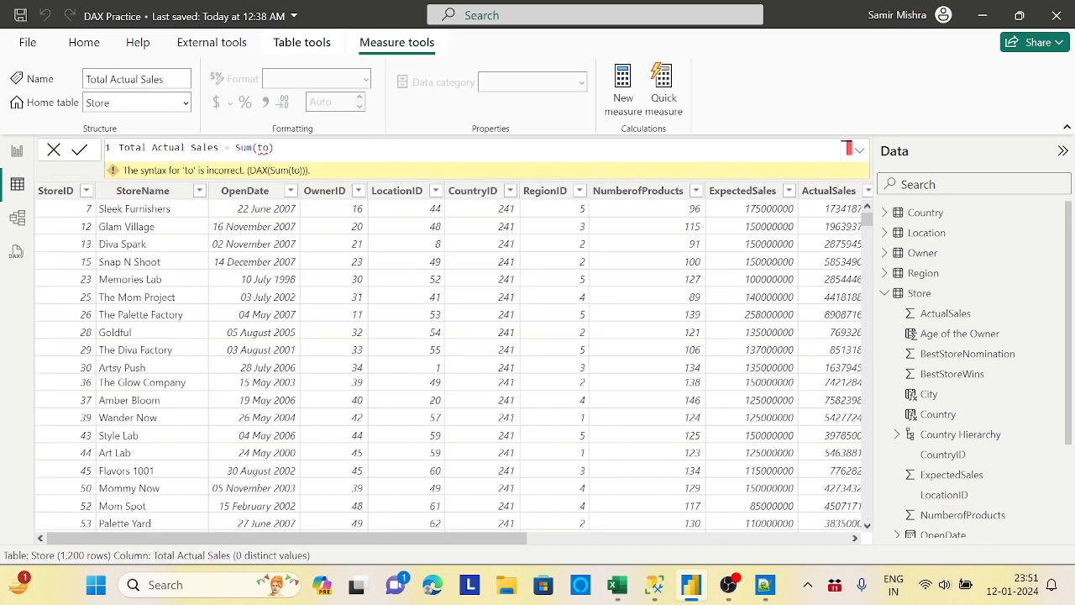
# - Correct the Total Actual Sales formula to Sum(Store[ActualSales]) and look for the measure among the Store table's columns and fields
pyautogui.press('BackSpace')
pyautogui.press('BackSpace')
pyautogui.press('BackSpace')
pyautogui.write('ac')
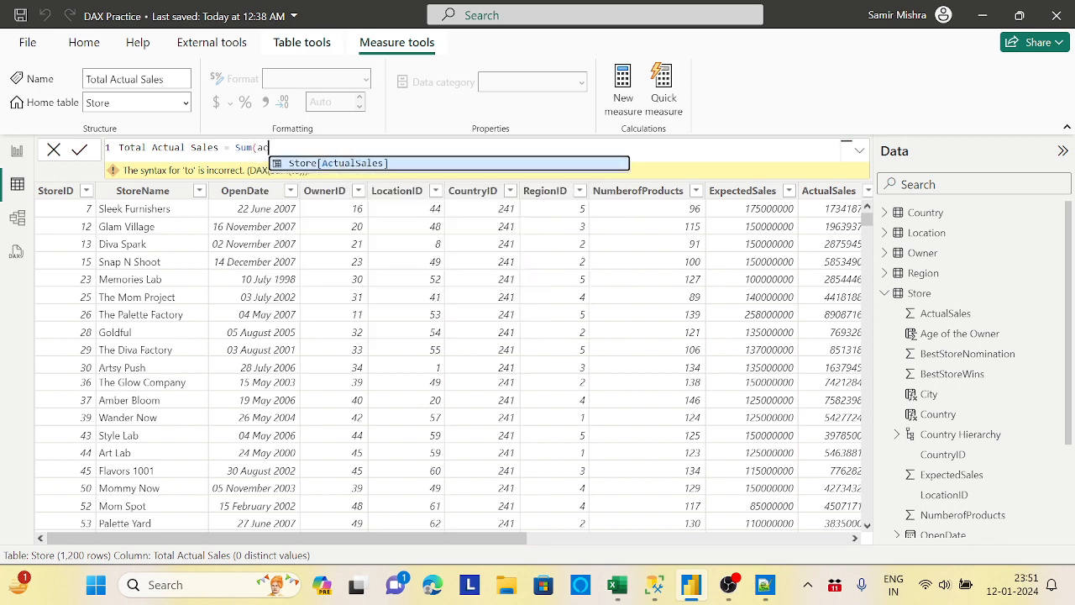
pyautogui.press('Tab')
pyautogui.write(')')
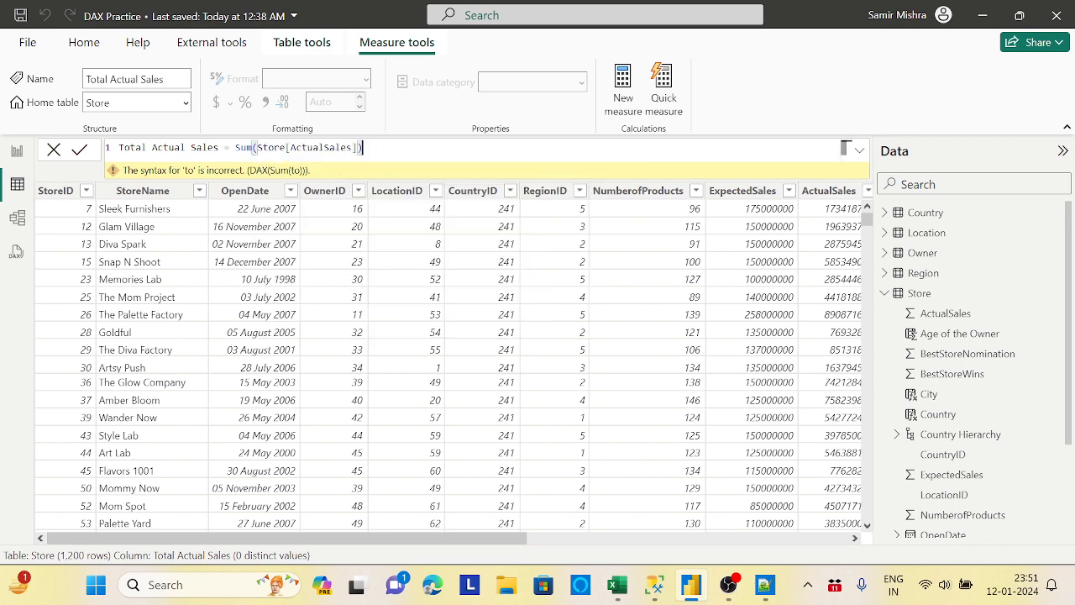
pyautogui.press('Return')
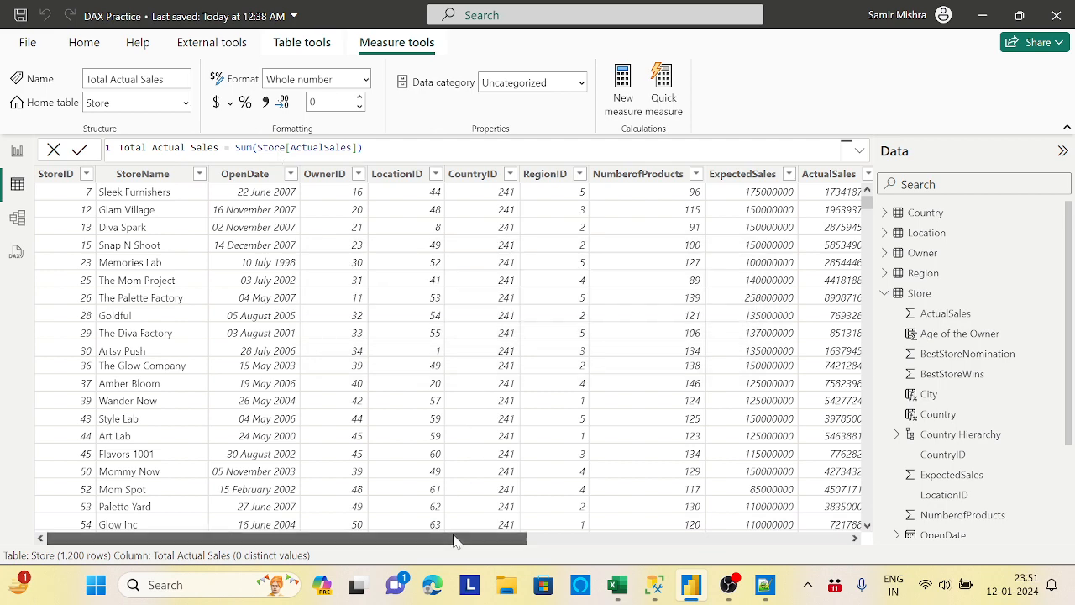
pyautogui.moveTo(458, 539); pyautogui.dragTo(869, 597)
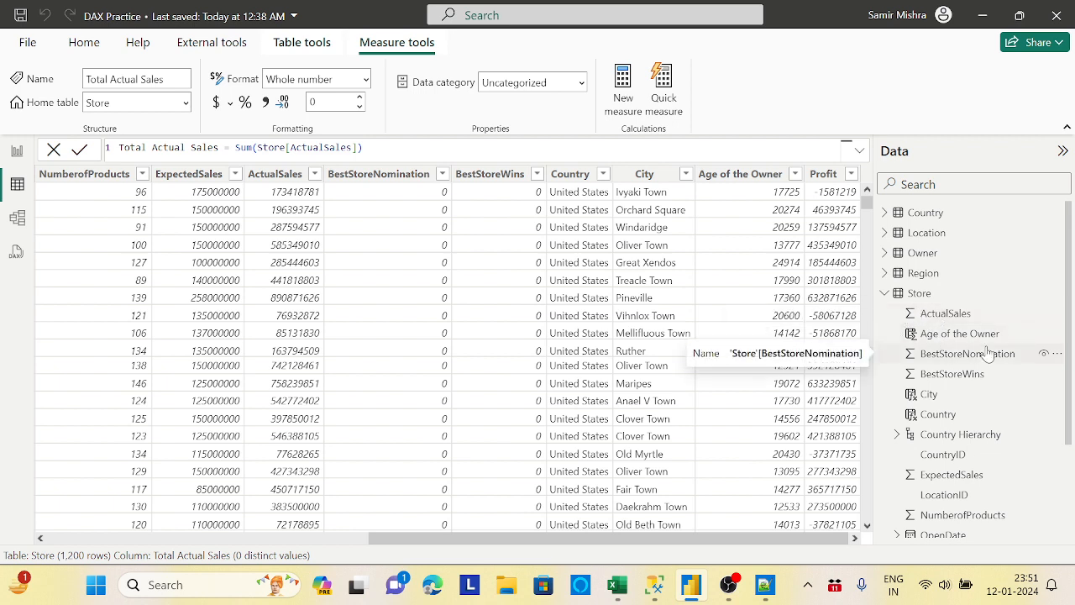
pyautogui.moveTo(1071, 318); pyautogui.dragTo(1074, 439)
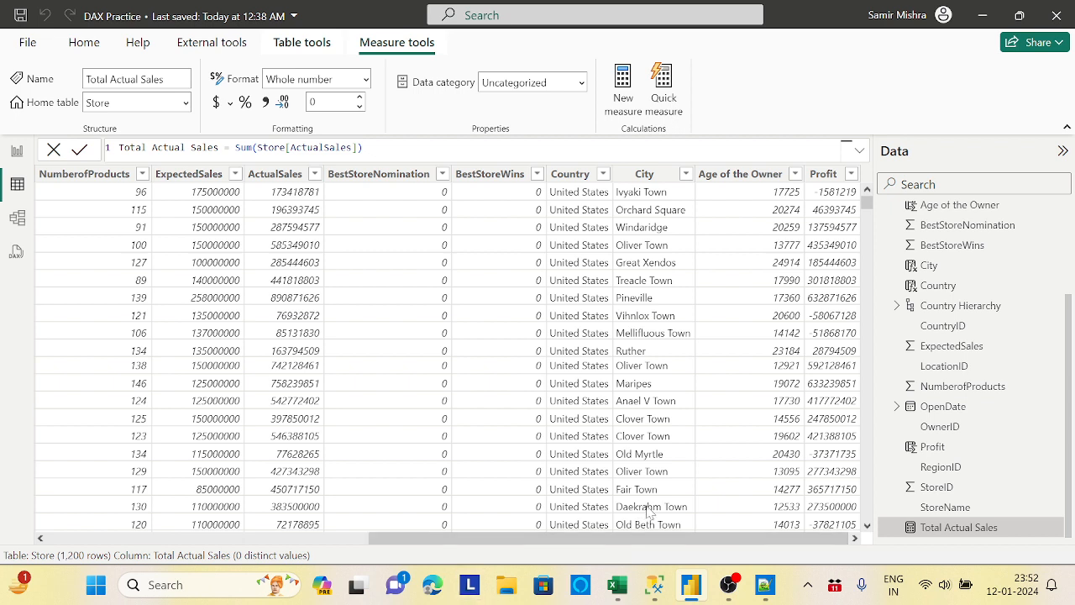
# - Switch to the Book1 workbook in Excel and add a Profit header in D1 beside the Actual Sales column
pyautogui.click(618, 586)
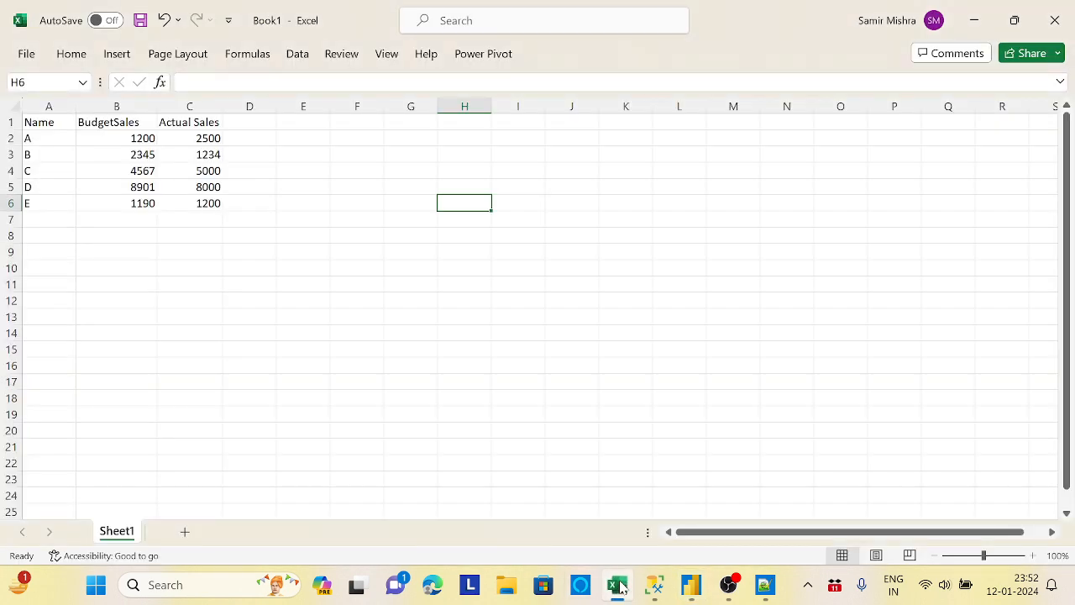
pyautogui.moveTo(45, 122); pyautogui.dragTo(48, 204)
pyautogui.moveTo(108, 122); pyautogui.dragTo(128, 192)
pyautogui.moveTo(189, 122); pyautogui.dragTo(202, 205)
pyautogui.click(249, 124)
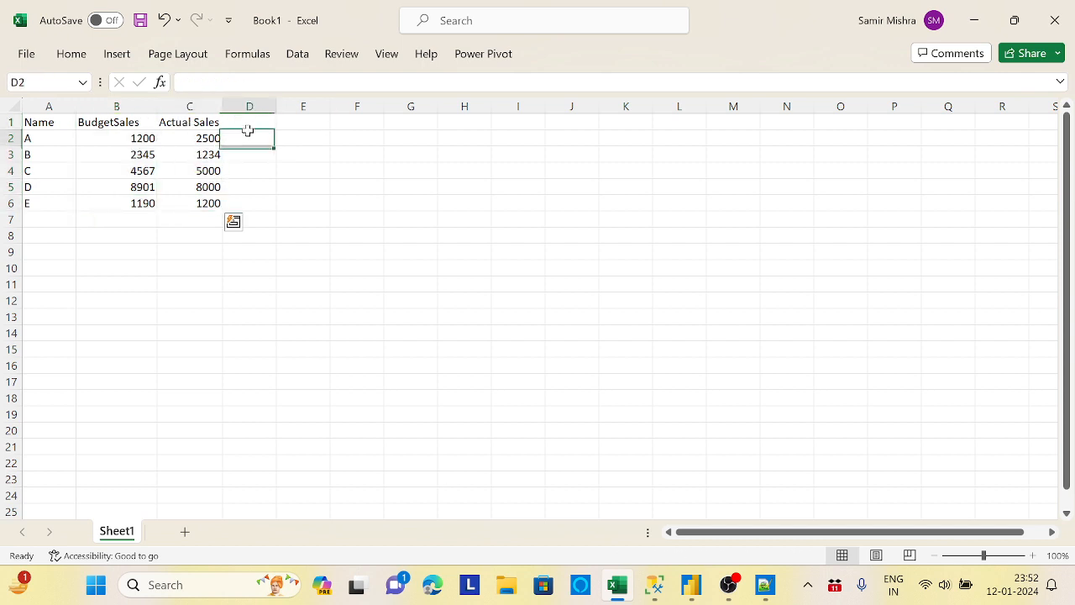
pyautogui.write('Profit')
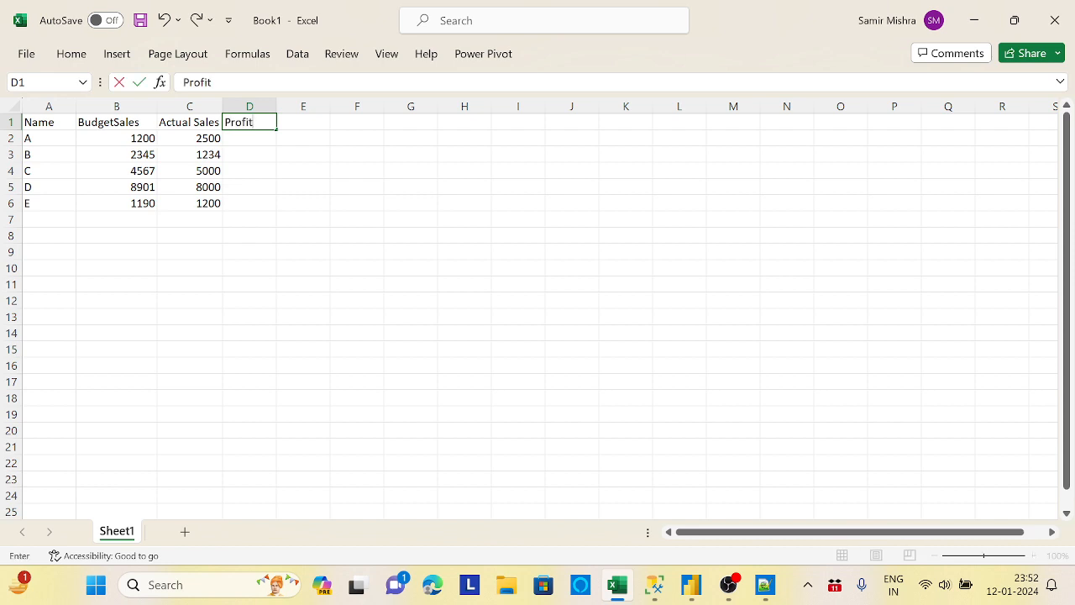
pyautogui.press('Return')
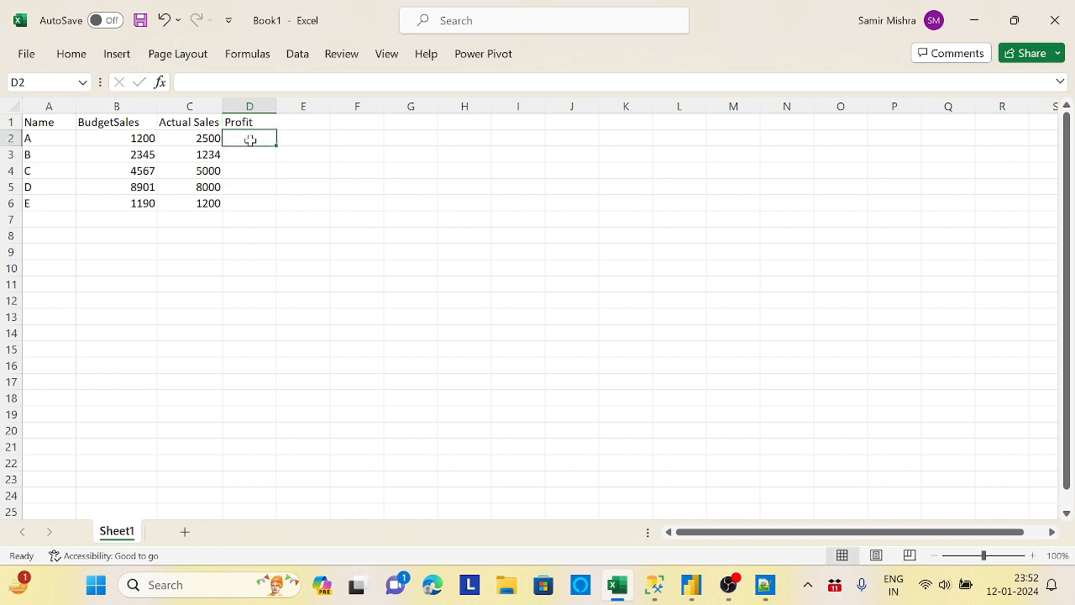
# - Calculate the profit for row A by entering the formula =C2-B2 in cell D2
pyautogui.write('=')
pyautogui.click(202, 138)
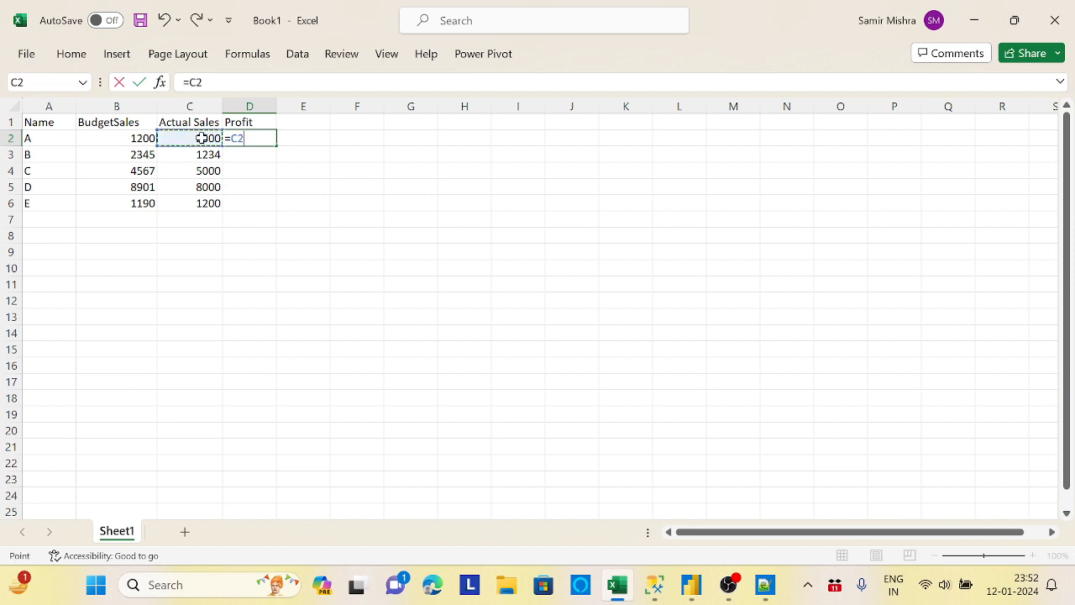
pyautogui.write('-')
pyautogui.click(149, 138)
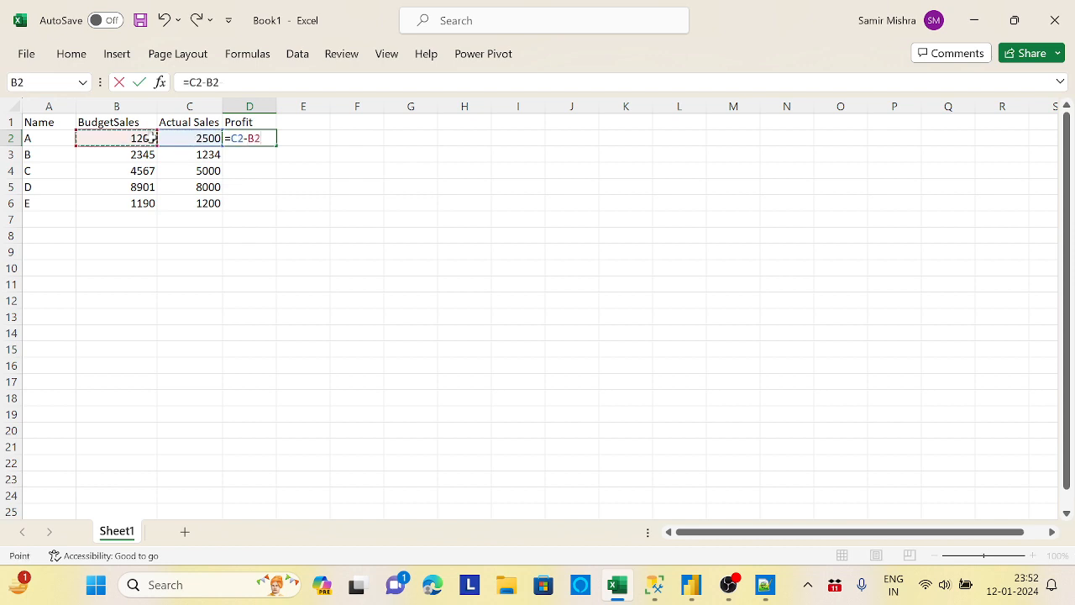
pyautogui.press('Return')
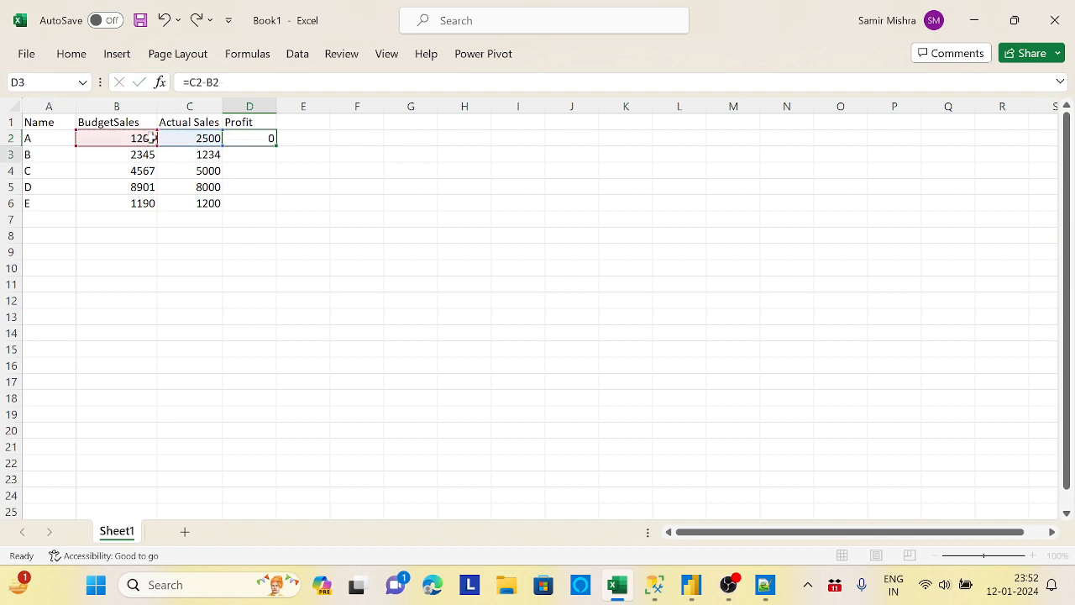
# - Fill the profit formula from D2 down to D6 and check the formula in each row of the column
pyautogui.click(258, 139)
pyautogui.moveTo(276, 145); pyautogui.dragTo(282, 207)
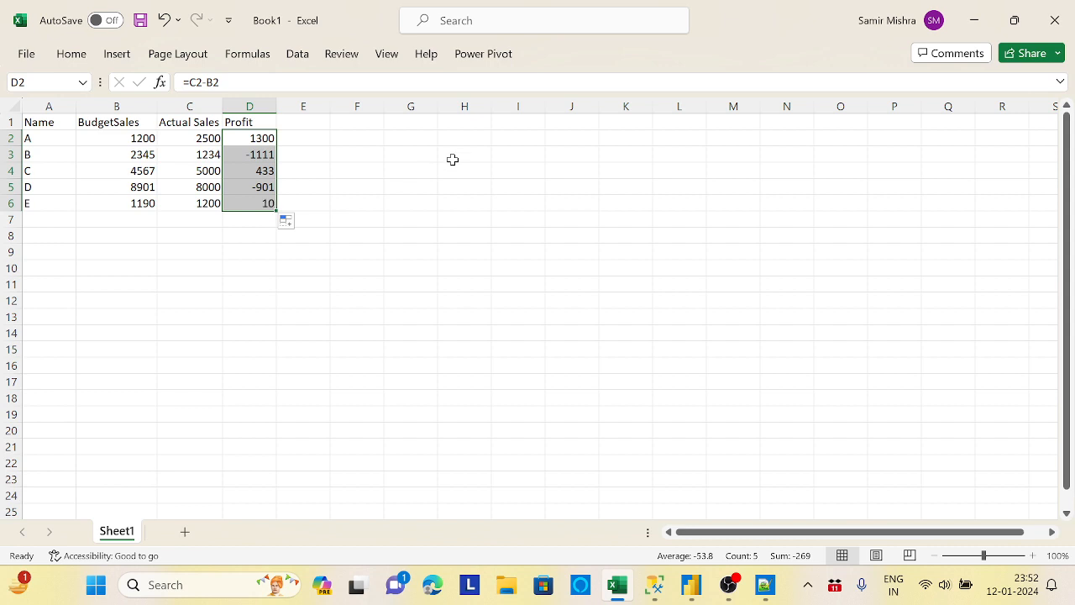
pyautogui.click(261, 139)
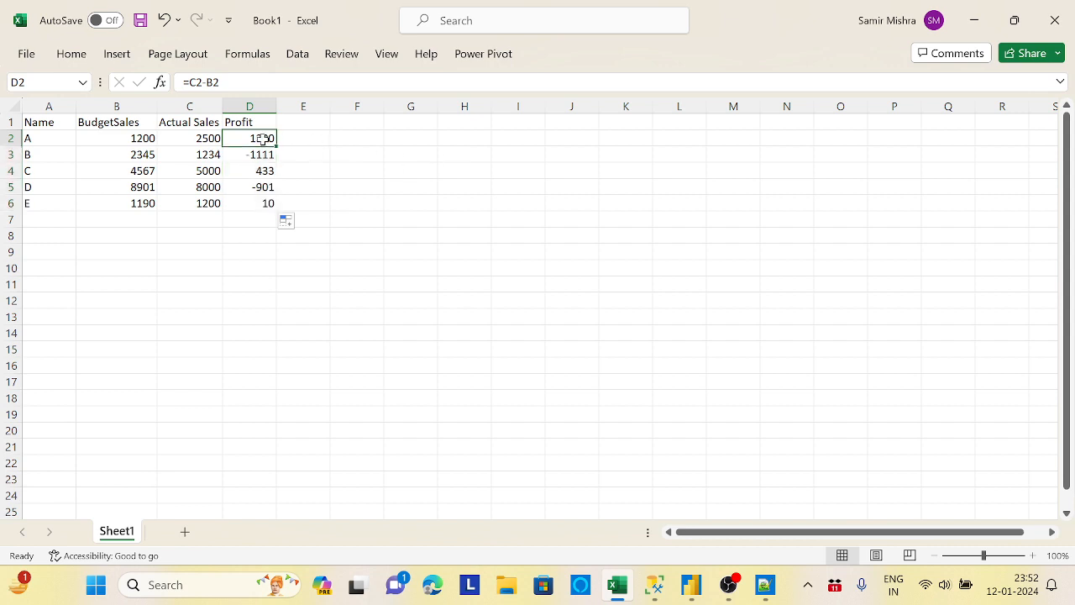
pyautogui.click(272, 155)
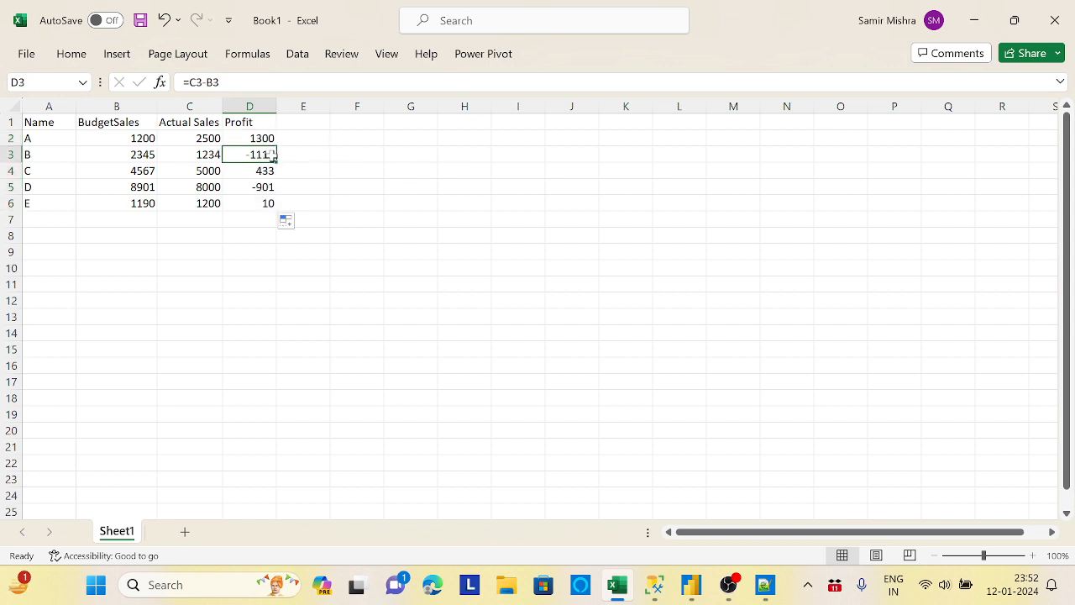
pyautogui.click(269, 170)
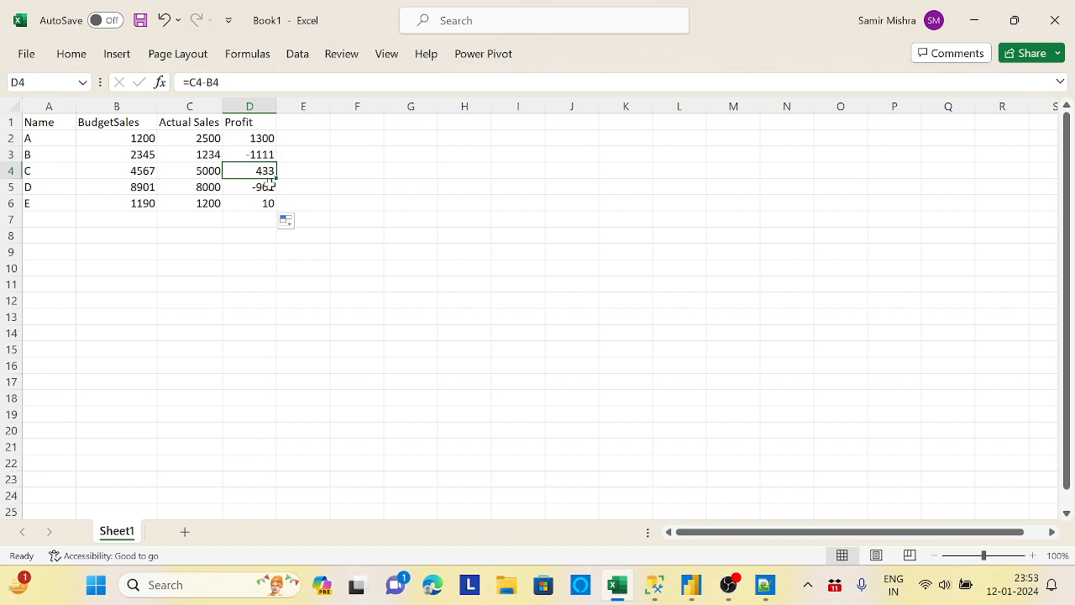
pyautogui.click(269, 186)
pyautogui.click(269, 204)
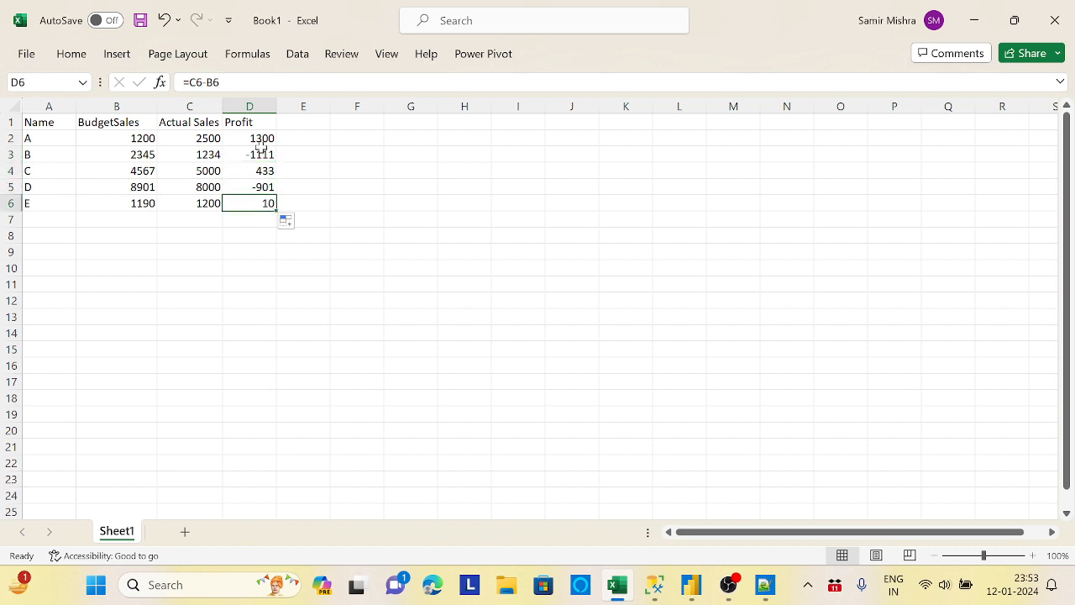
pyautogui.moveTo(257, 139); pyautogui.dragTo(264, 204)
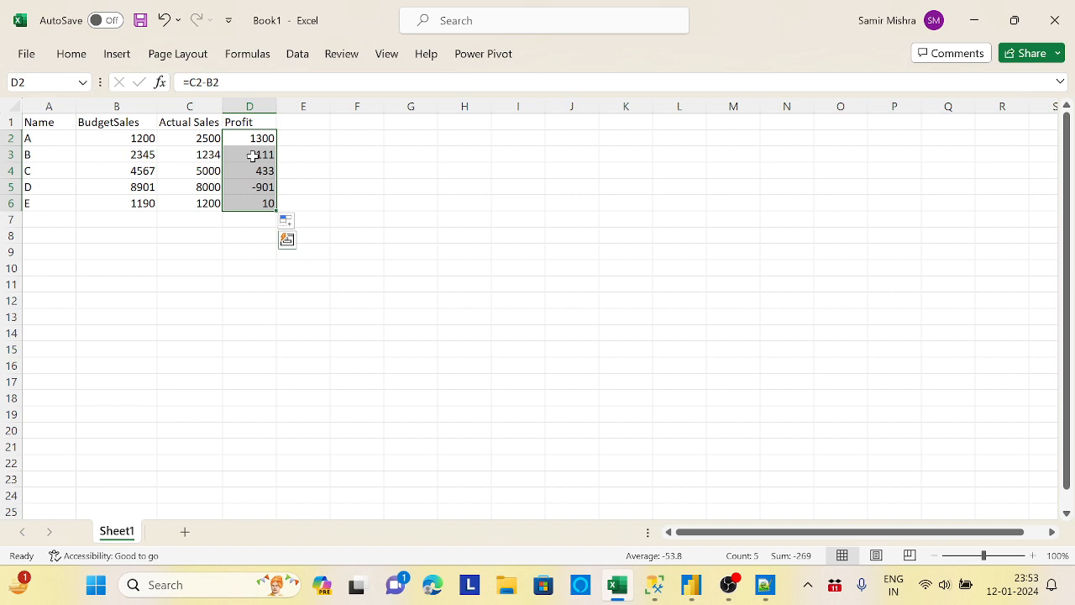
# - Add a second Profit header in cell E1 beside the first Profit column
pyautogui.click(307, 123)
pyautogui.write('Profit')
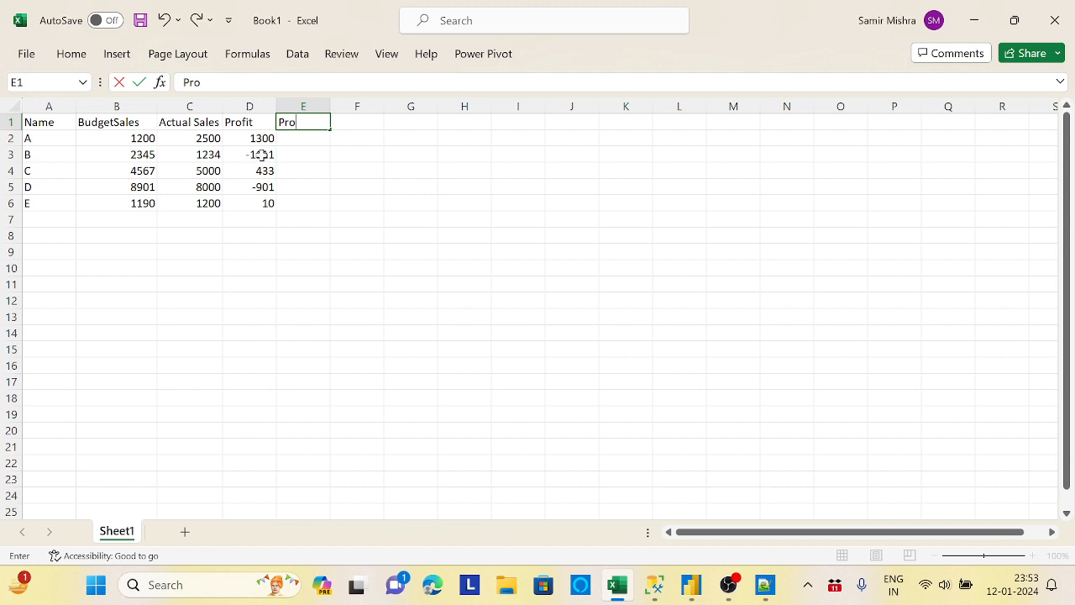
pyautogui.click(307, 144)
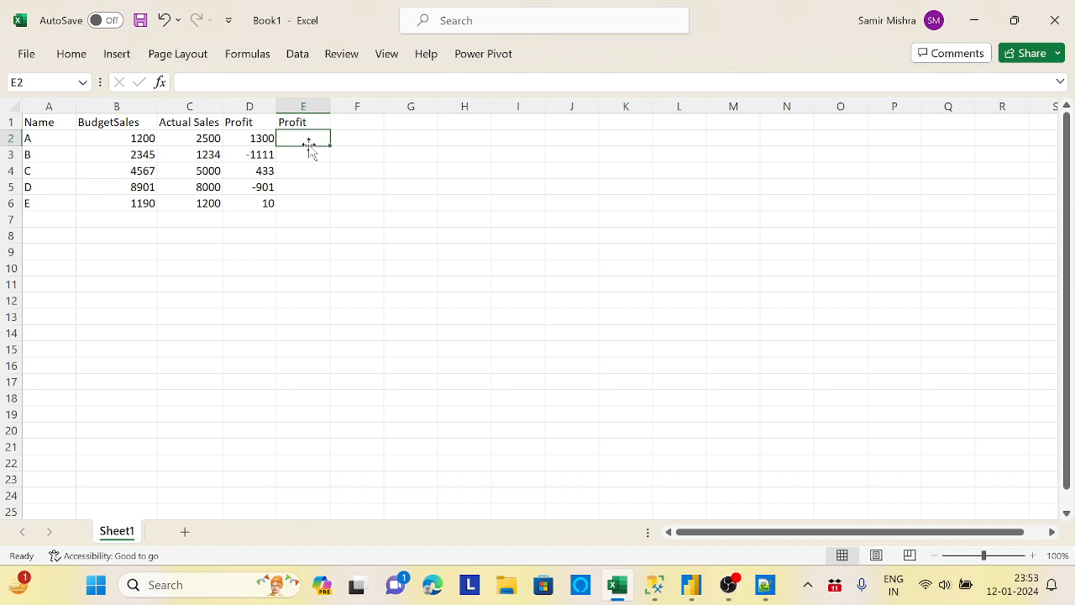
# - Try to calculate profit for all rows at once with the range formula =B2:B6-C2:C6 in cell E2
pyautogui.write('=')
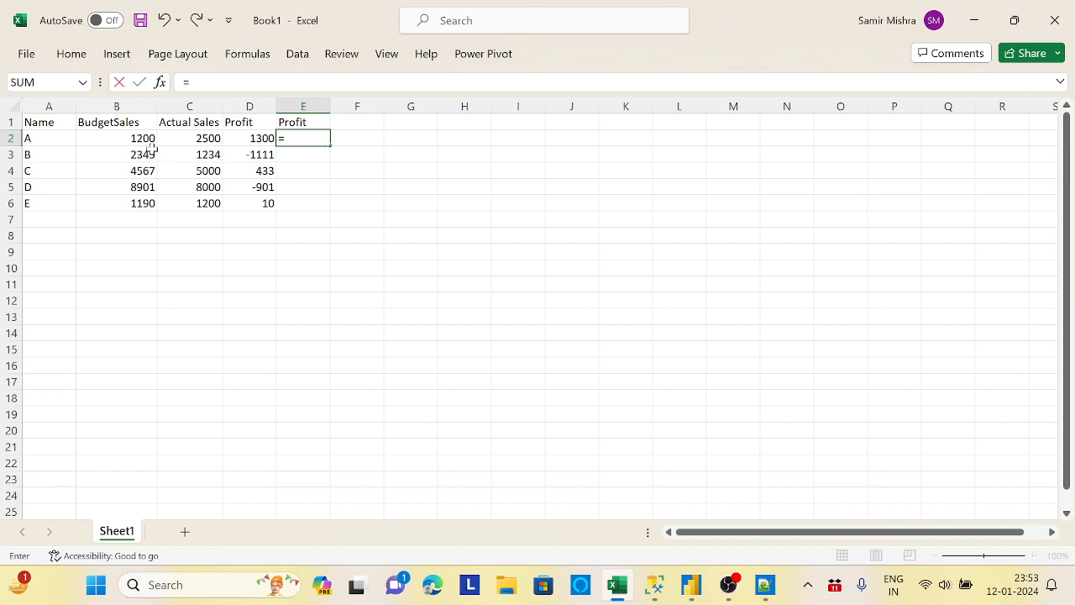
pyautogui.moveTo(145, 139); pyautogui.dragTo(153, 203)
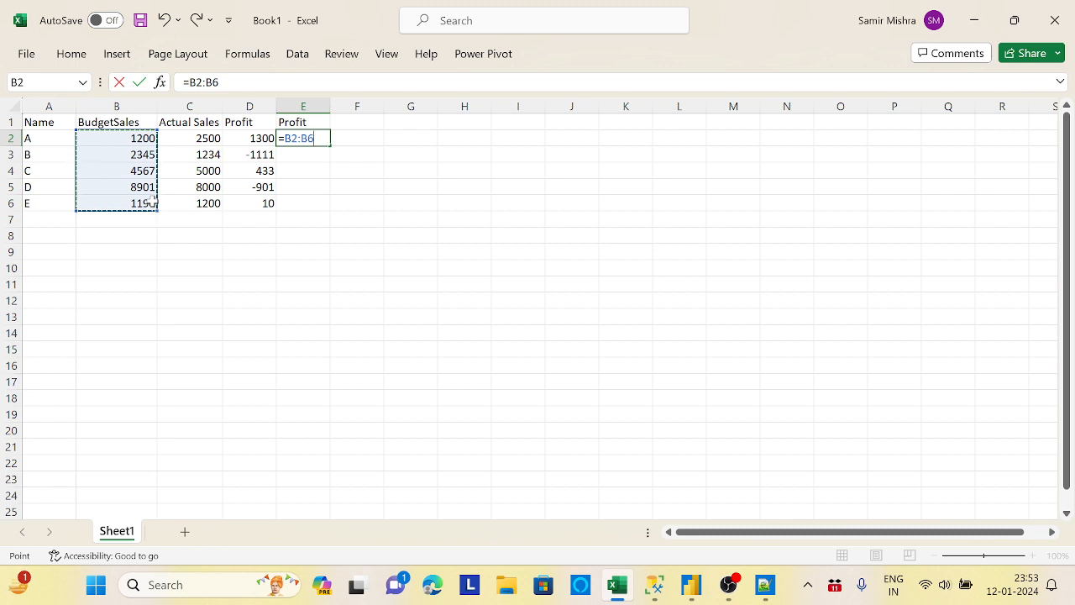
pyautogui.write('-')
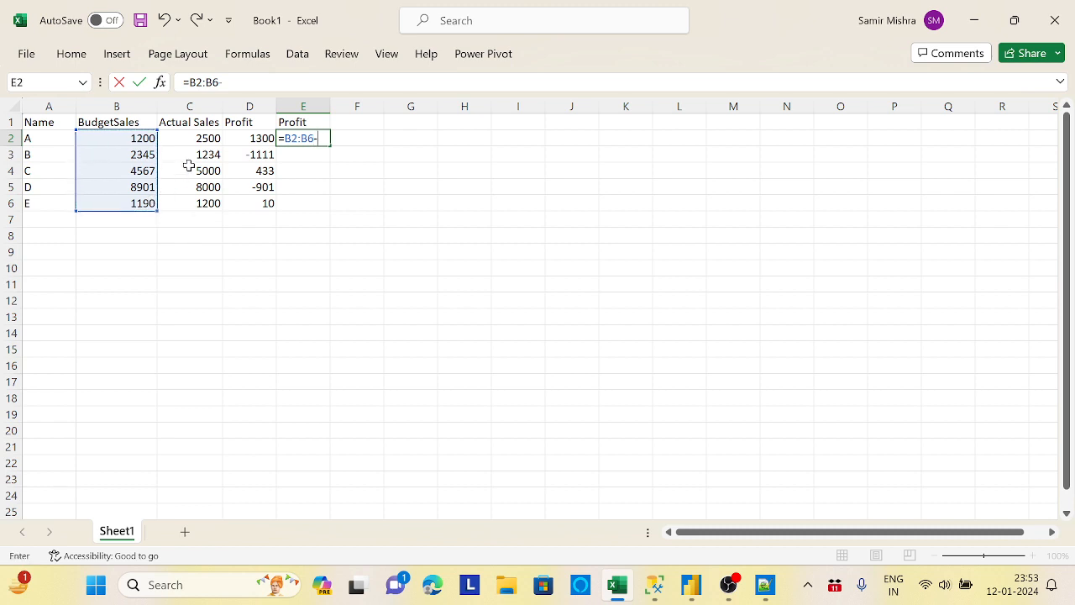
pyautogui.moveTo(209, 138); pyautogui.dragTo(212, 210)
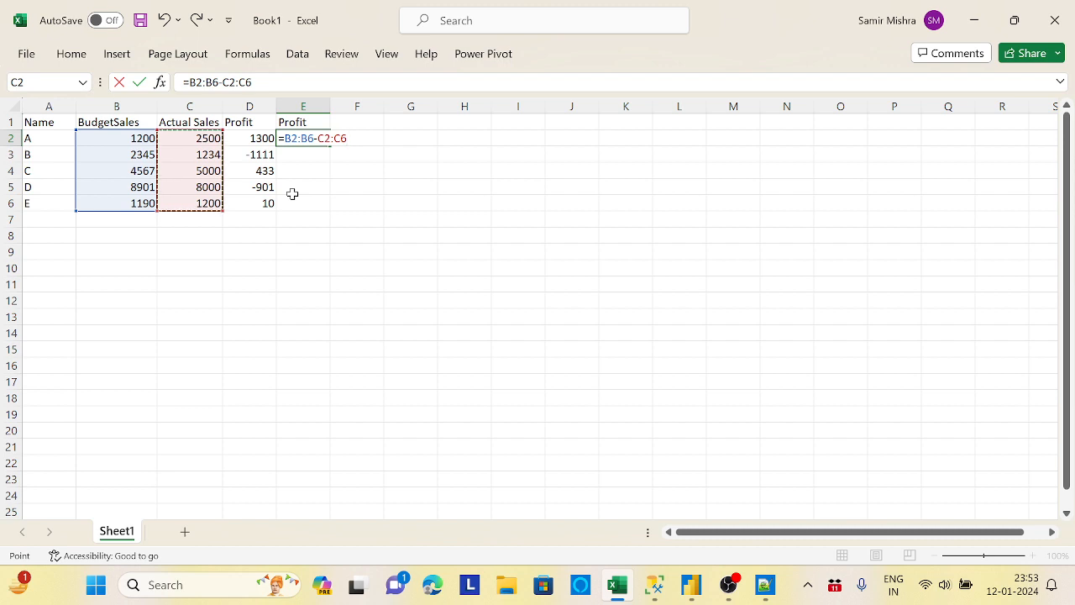
pyautogui.press('Return')
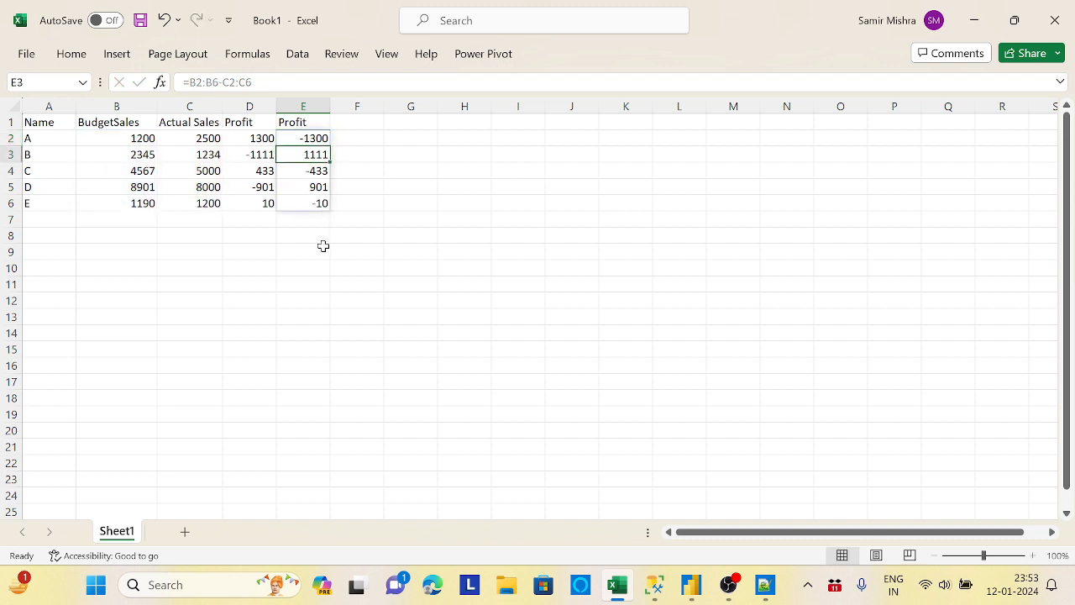
# - Check the formula behind each result in E2:E6 and delete the range formula from E2
pyautogui.click(296, 137)
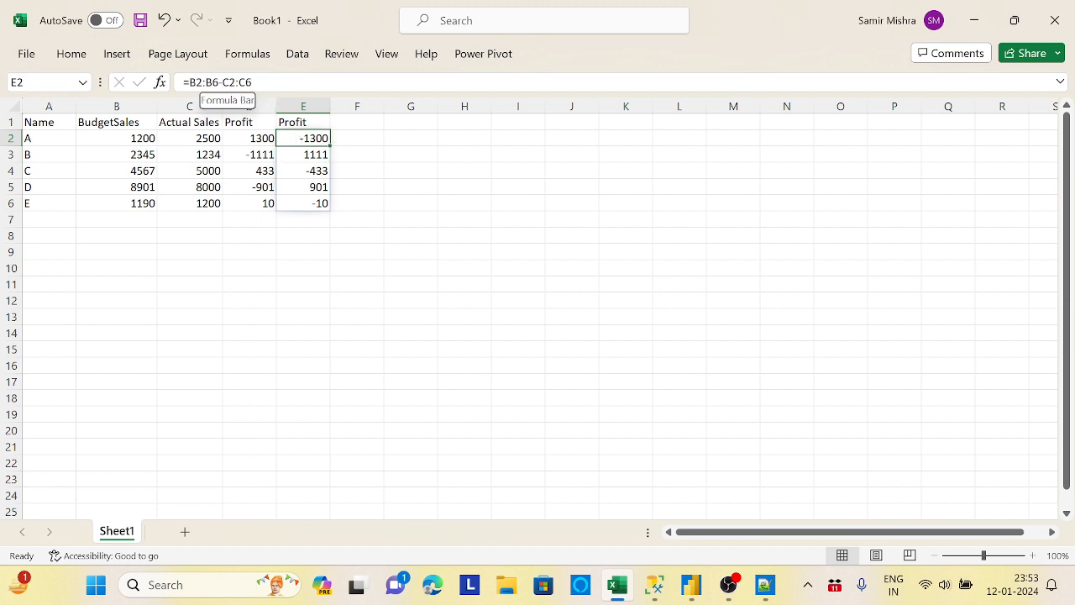
pyautogui.click(316, 153)
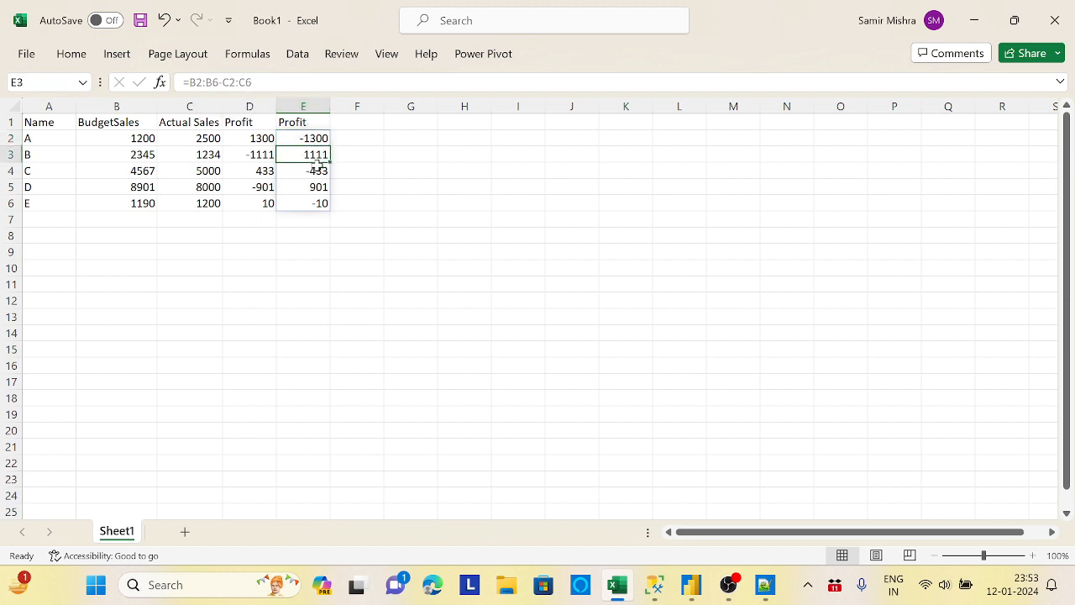
pyautogui.click(317, 170)
pyautogui.click(319, 186)
pyautogui.click(320, 202)
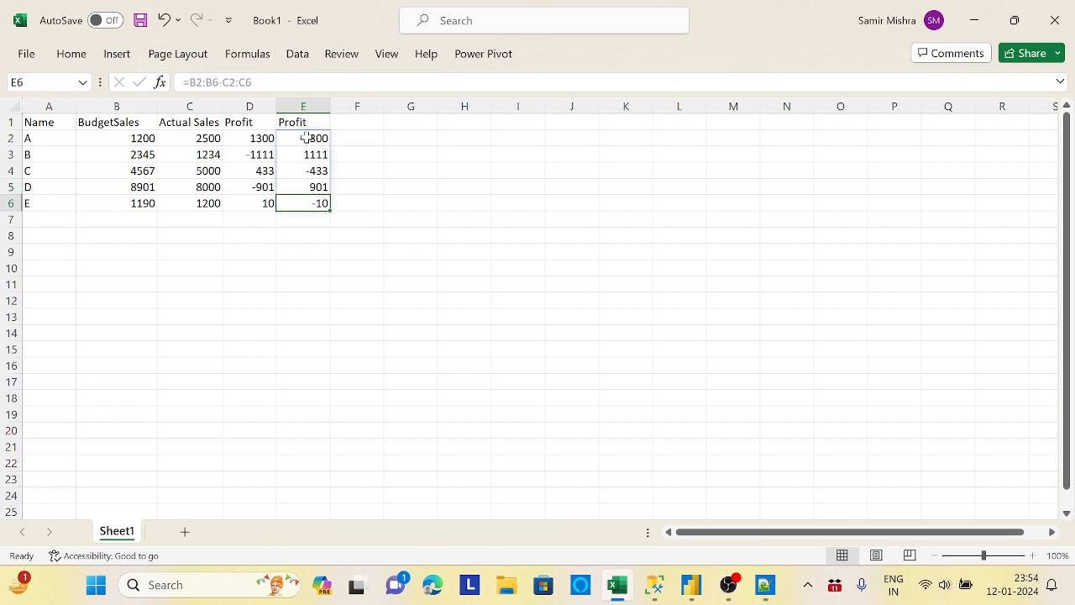
pyautogui.click(308, 138)
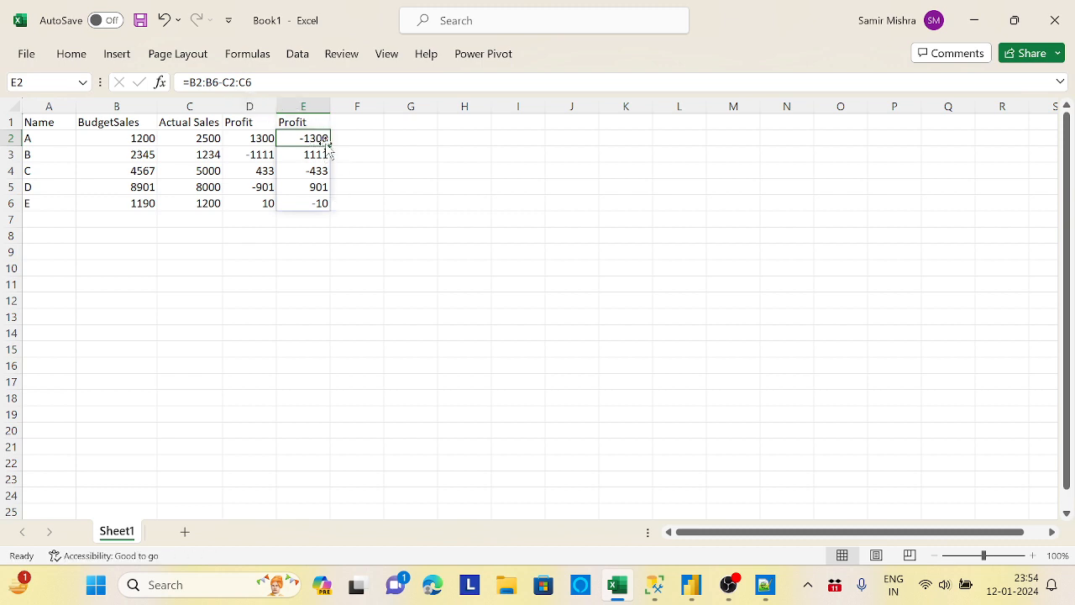
pyautogui.press('Delete')
# - Calculate profit for all rows at once by entering the range formula =C2:C6-B2:B6 in cell E2
pyautogui.moveTo(206, 138); pyautogui.dragTo(206, 202)
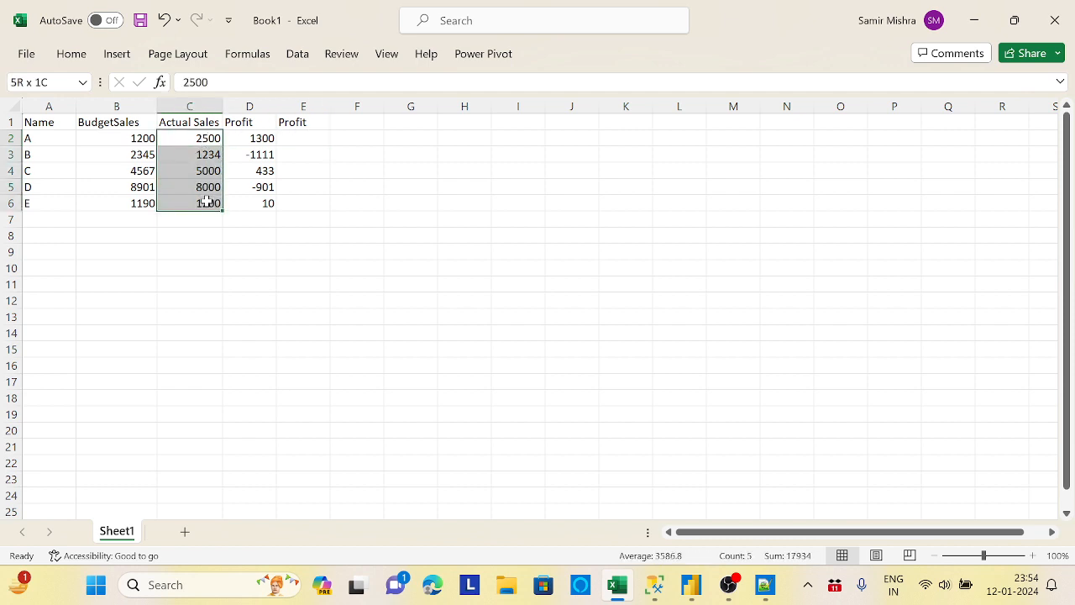
pyautogui.click(300, 141)
pyautogui.write('=')
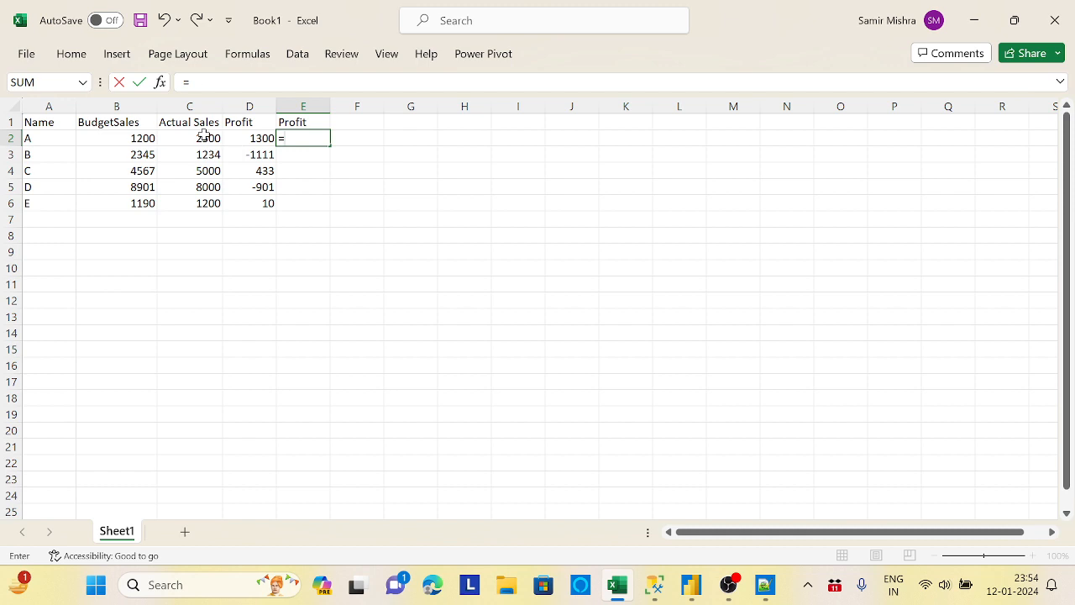
pyautogui.moveTo(206, 137); pyautogui.dragTo(207, 202)
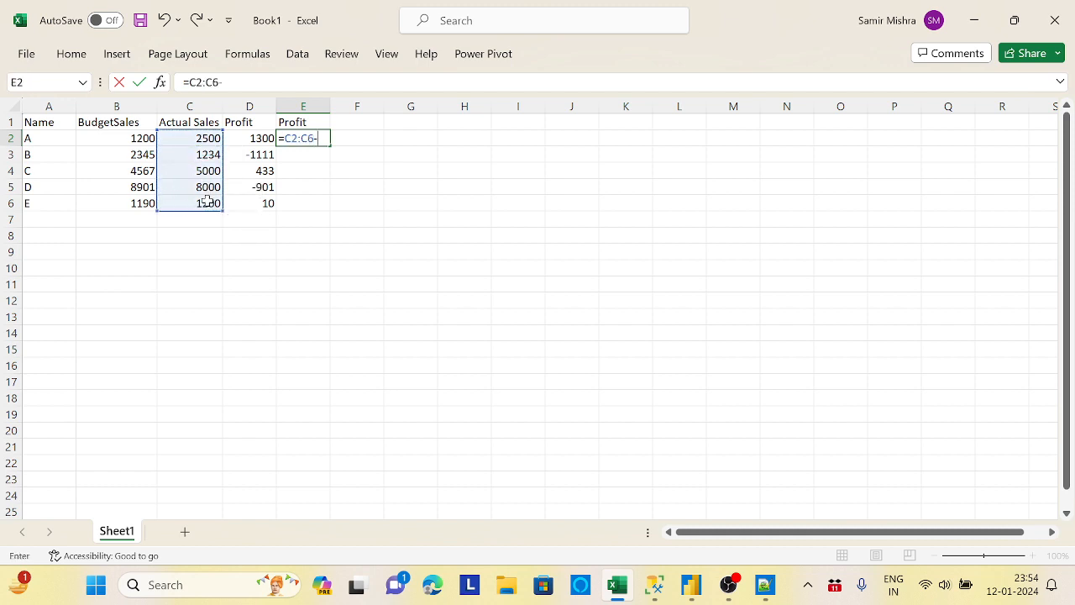
pyautogui.write('-')
pyautogui.moveTo(132, 139); pyautogui.dragTo(139, 200)
pyautogui.press('Return')
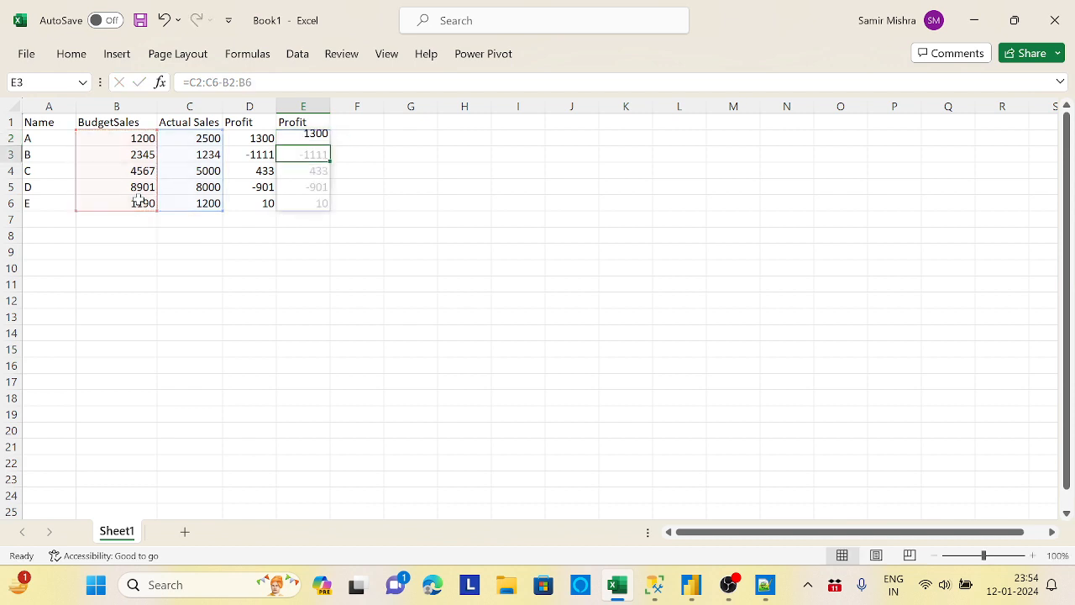
pyautogui.click(402, 158)
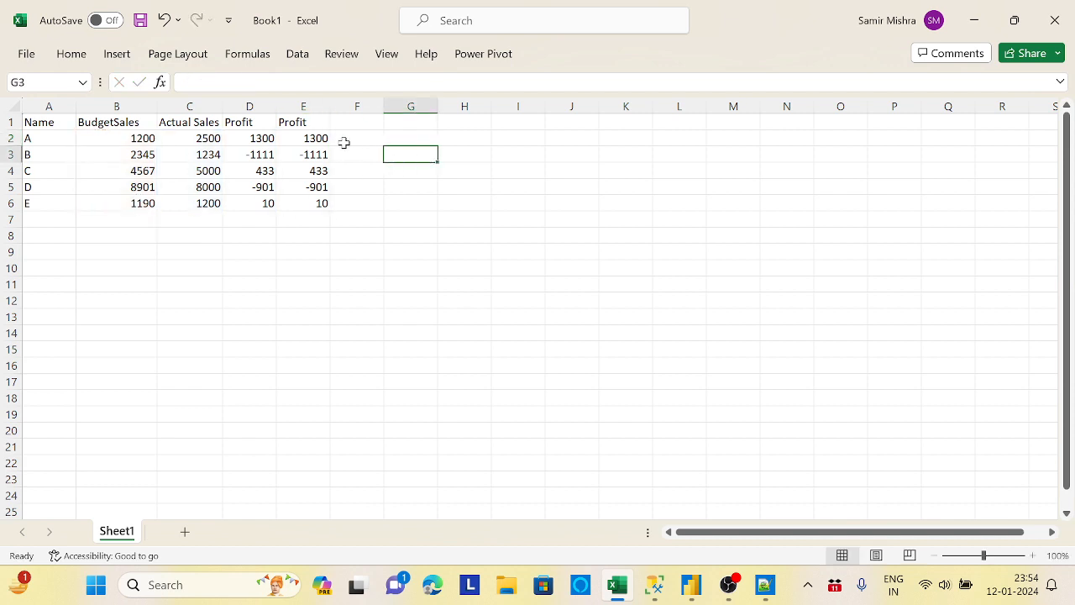
# - Examine the formula shared by the cells of the second Profit column and the BudgetSales range it refers to
pyautogui.click(318, 139)
pyautogui.click(317, 156)
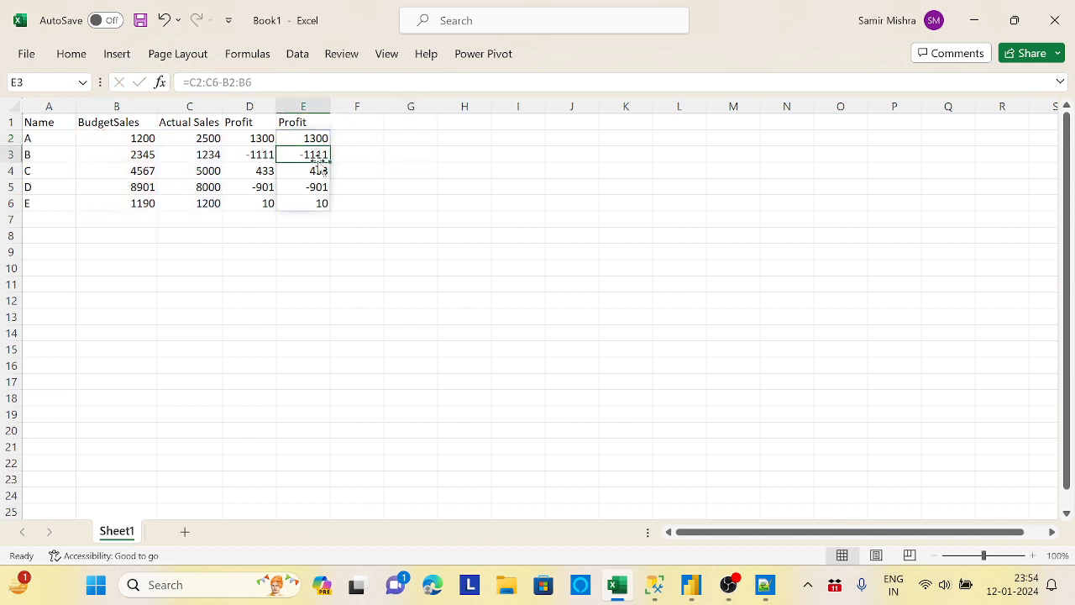
pyautogui.click(317, 172)
pyautogui.click(319, 187)
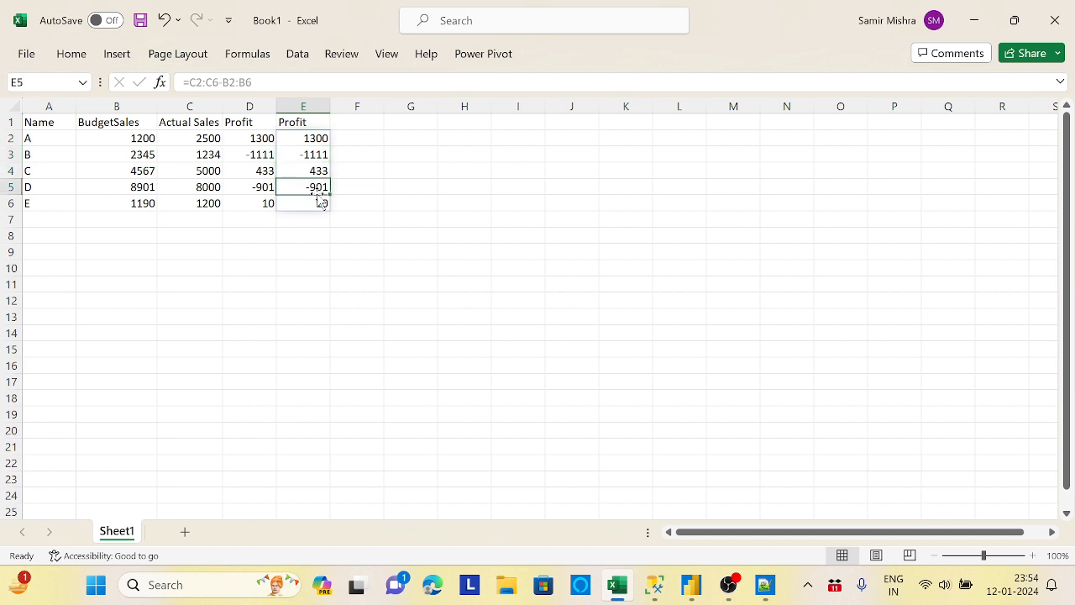
pyautogui.click(313, 140)
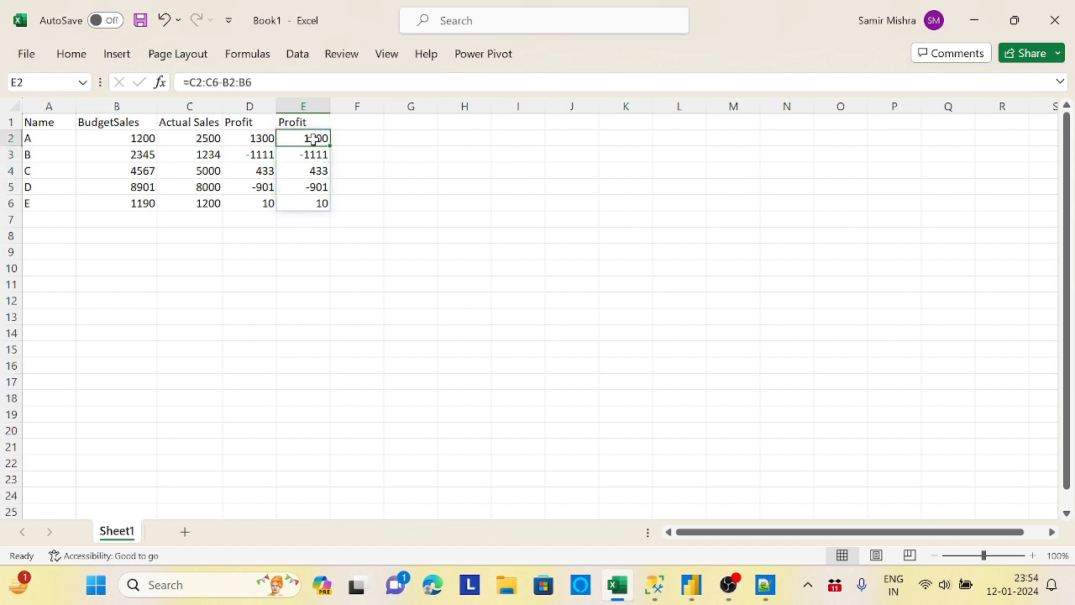
pyautogui.moveTo(124, 139); pyautogui.dragTo(132, 204)
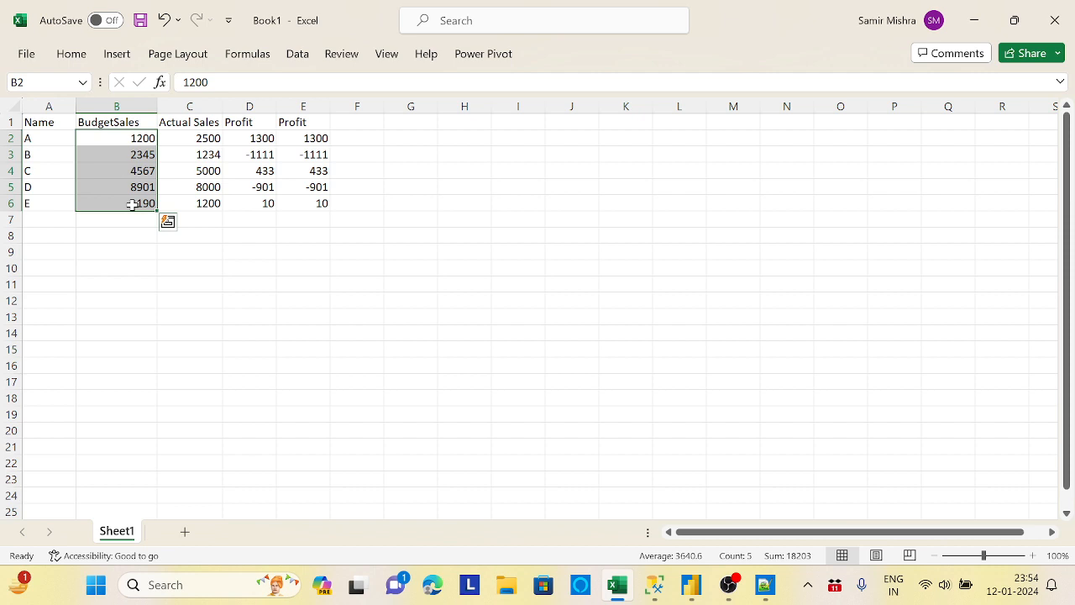
pyautogui.click(311, 139)
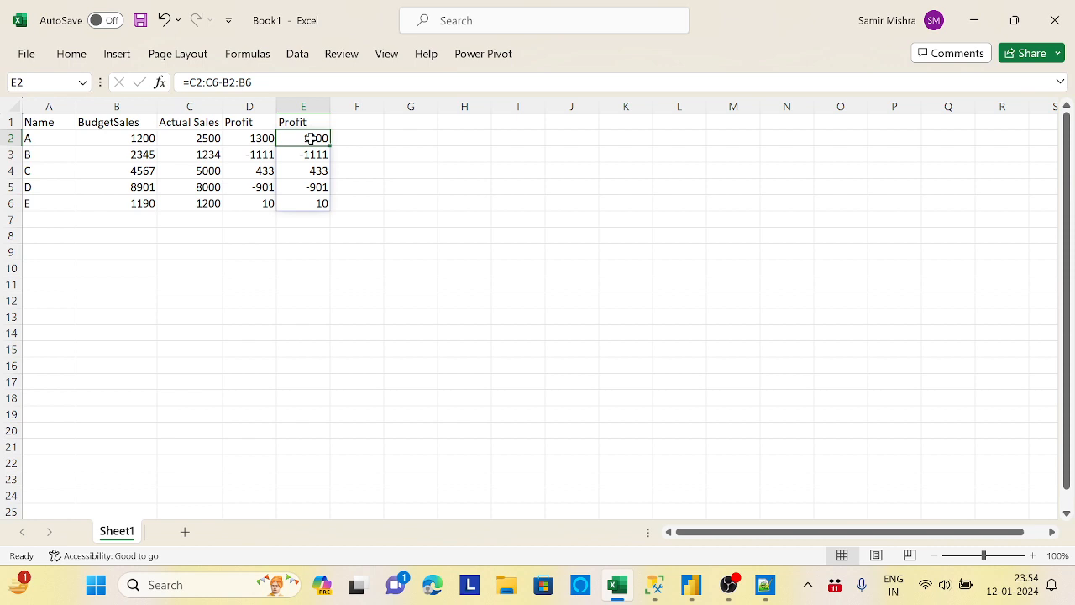
pyautogui.click(313, 155)
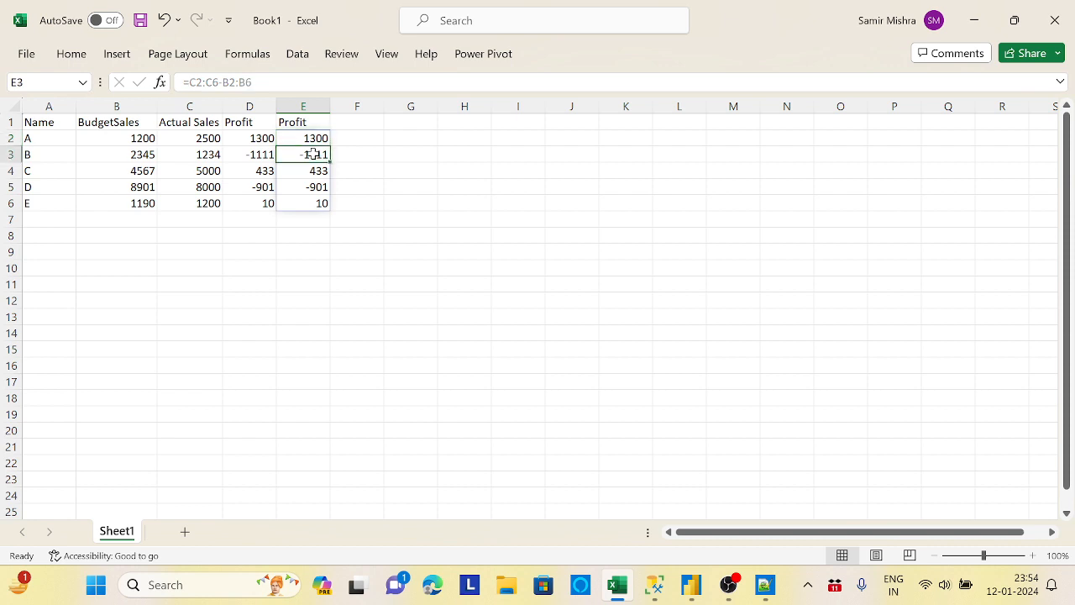
pyautogui.click(322, 171)
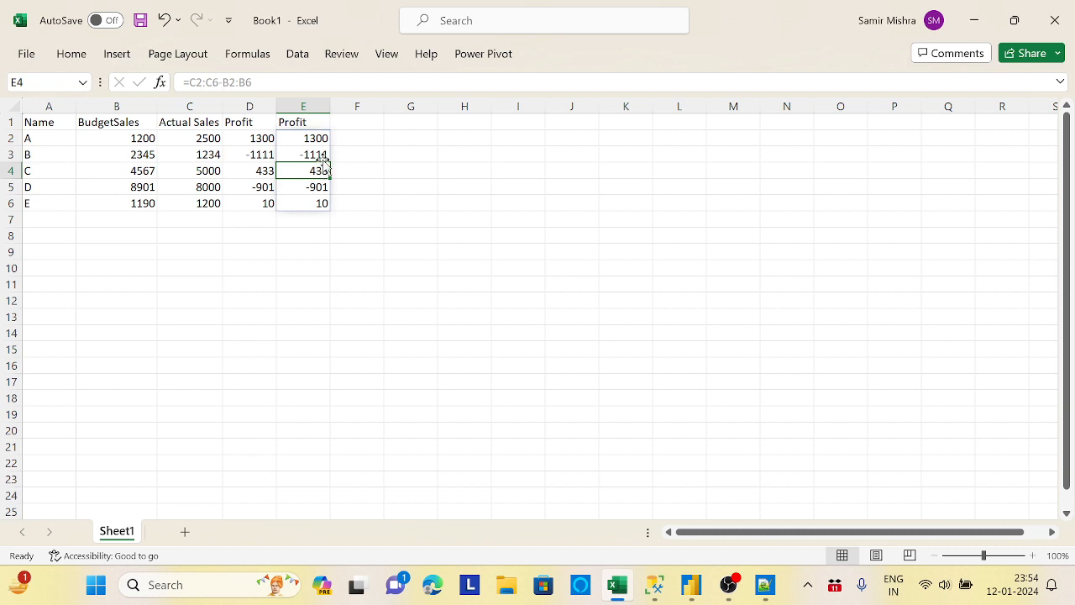
pyautogui.click(321, 123)
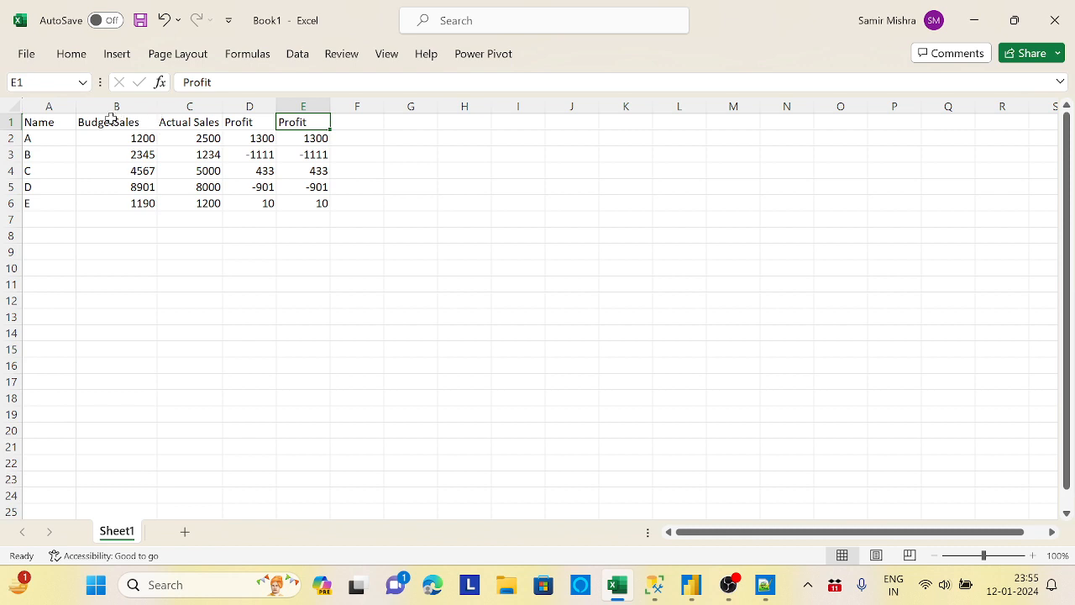
pyautogui.moveTo(120, 124); pyautogui.dragTo(128, 205)
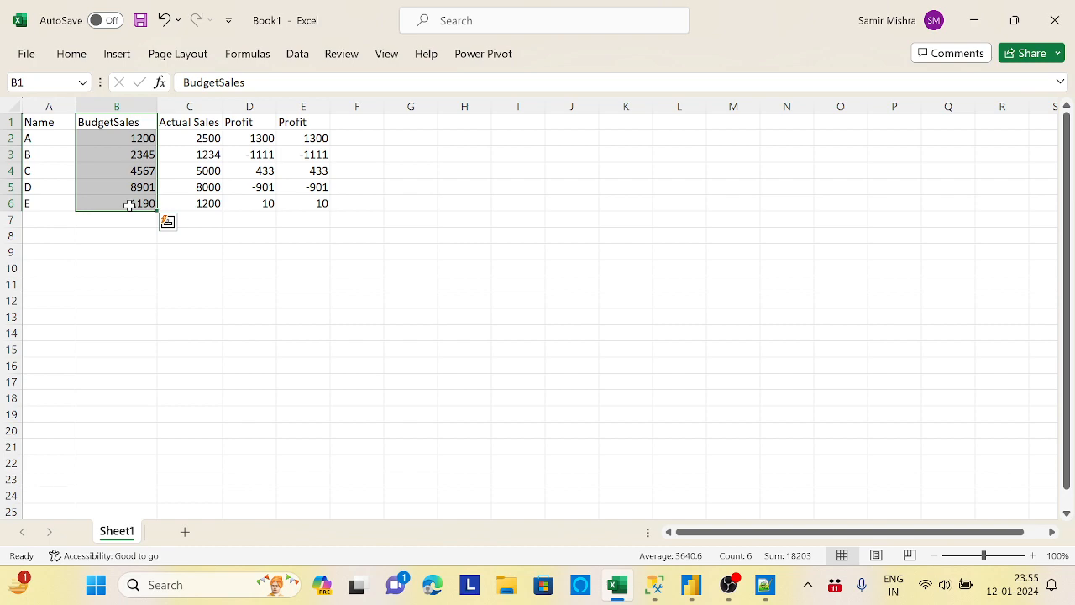
# - Switch to SQL Server Management Studio and examine the column definitions in the create table test_column statement
pyautogui.click(653, 588)
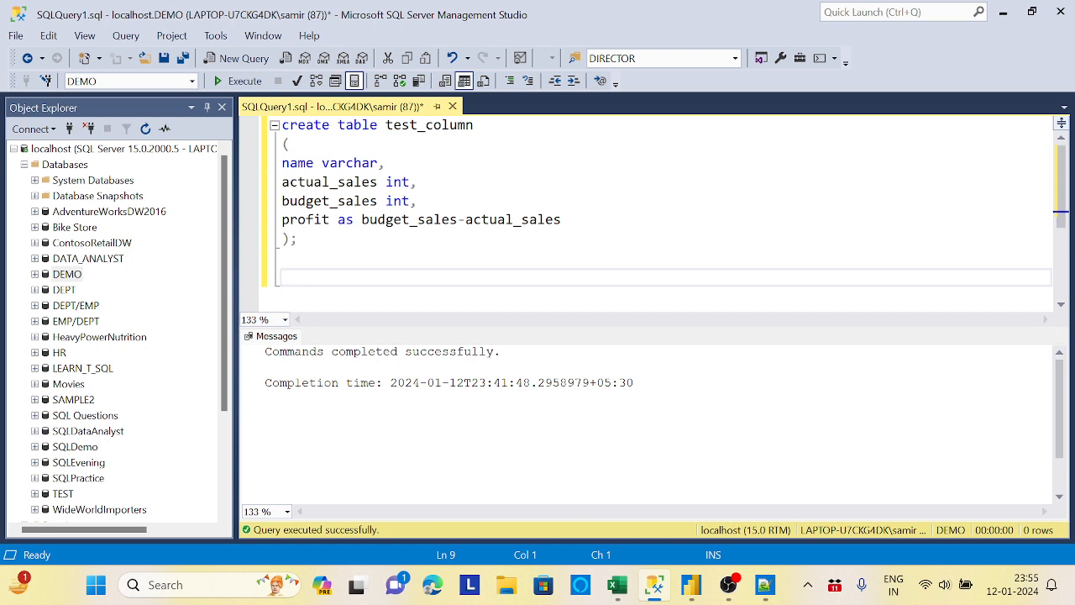
pyautogui.click(338, 126)
pyautogui.doubleClick(429, 125)
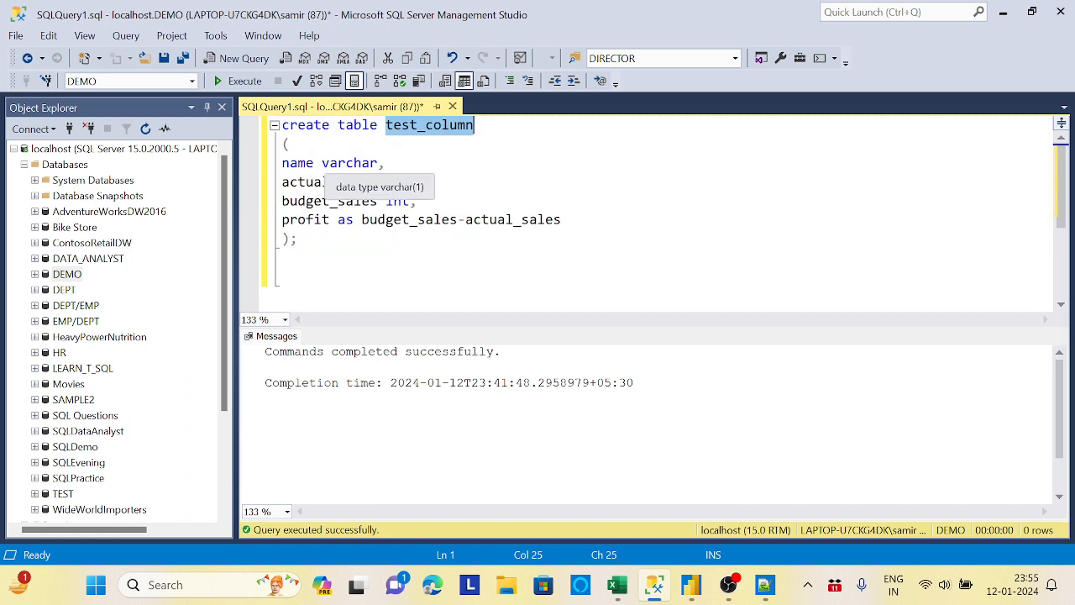
pyautogui.click(306, 163)
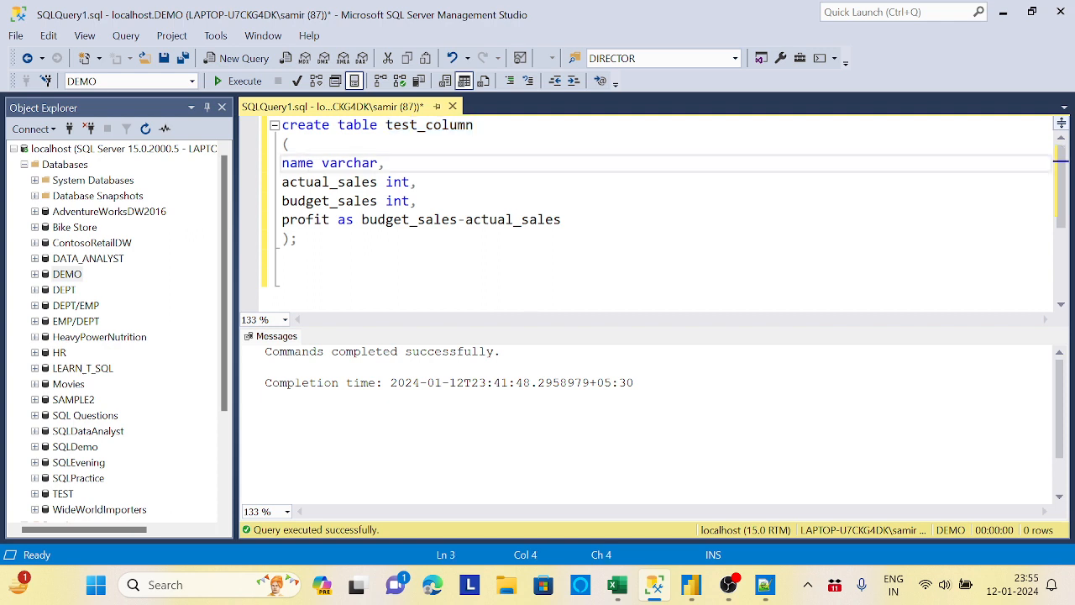
pyautogui.click(306, 182)
pyautogui.click(306, 201)
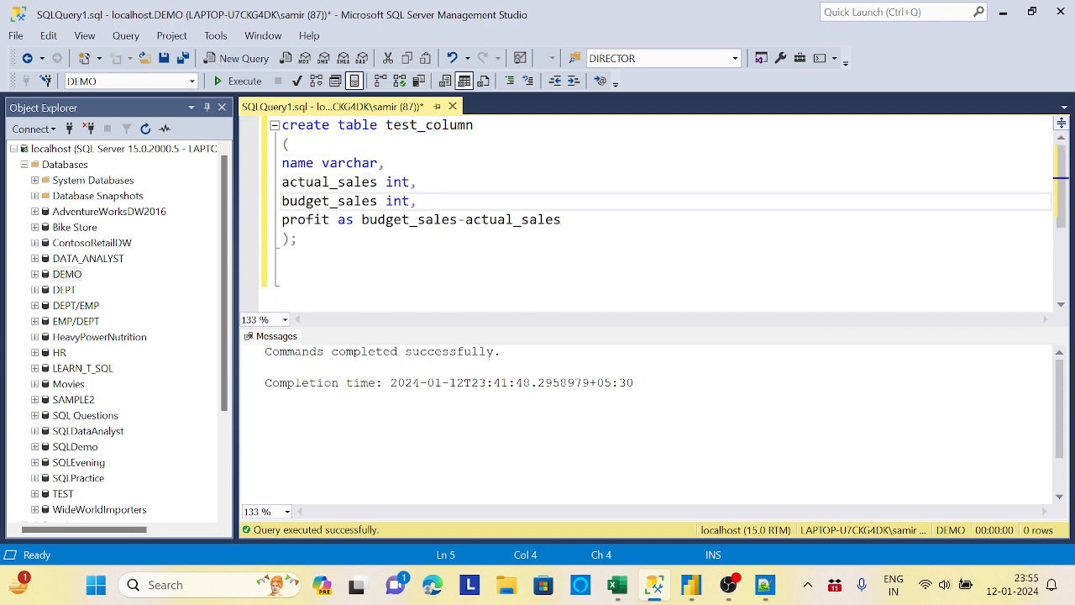
pyautogui.moveTo(283, 220); pyautogui.dragTo(331, 220)
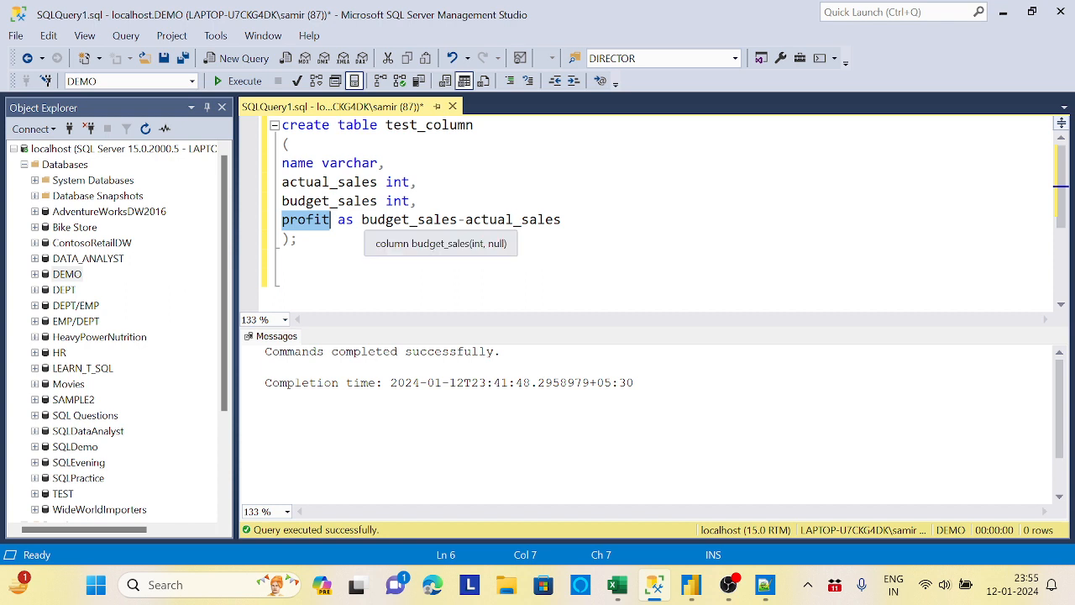
# - Change the computed profit column in the table definition to actual_sales-budget_sales
pyautogui.moveTo(363, 220); pyautogui.dragTo(459, 219)
pyautogui.hotkey('ctrl', 'c')
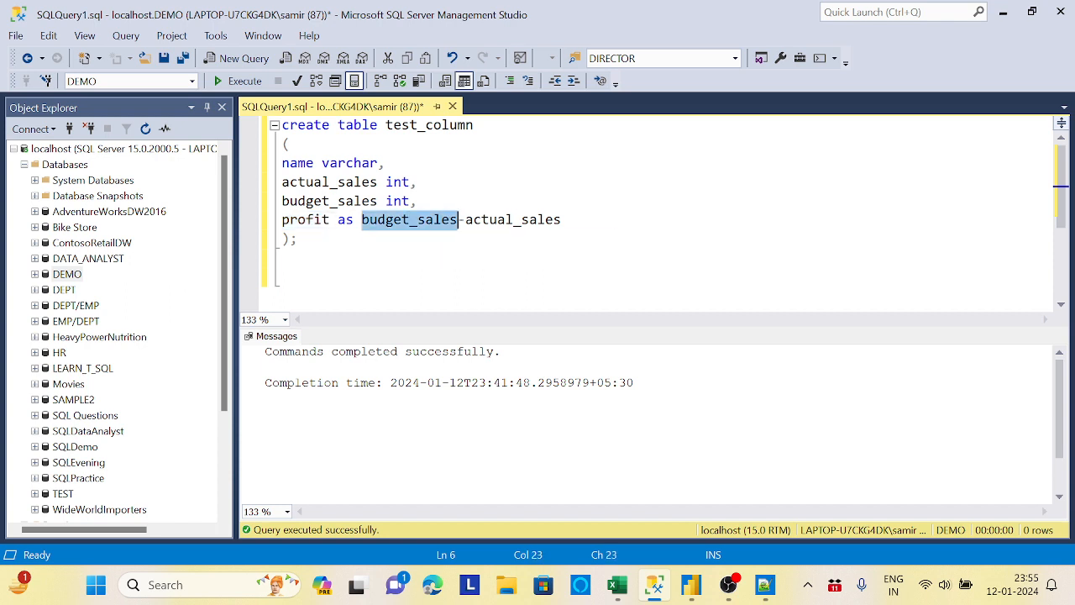
pyautogui.press('Delete')
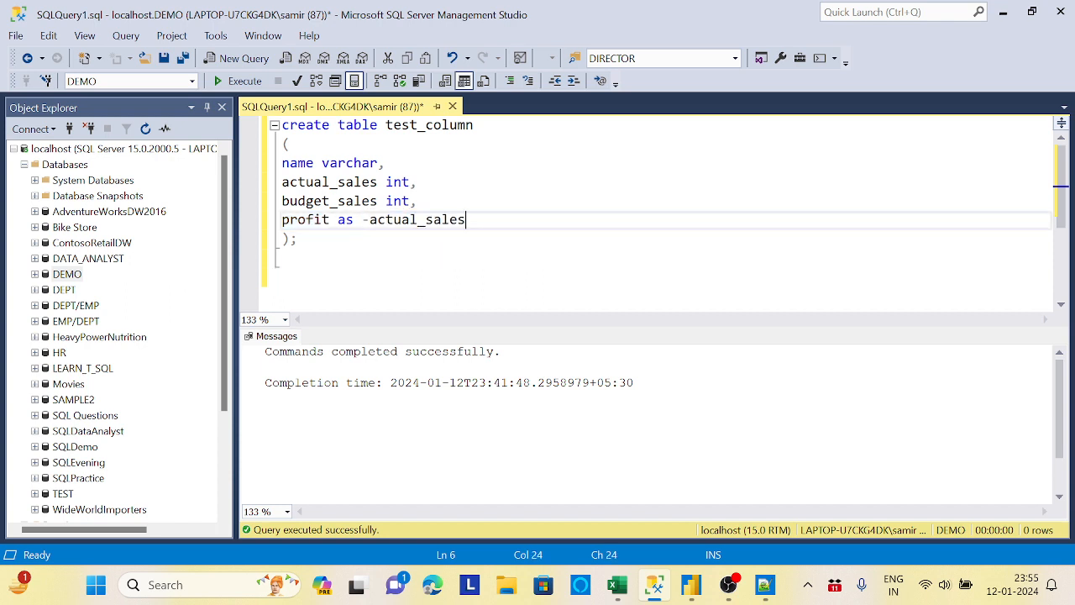
pyautogui.rightClick(471, 222)
pyautogui.press('Escape')
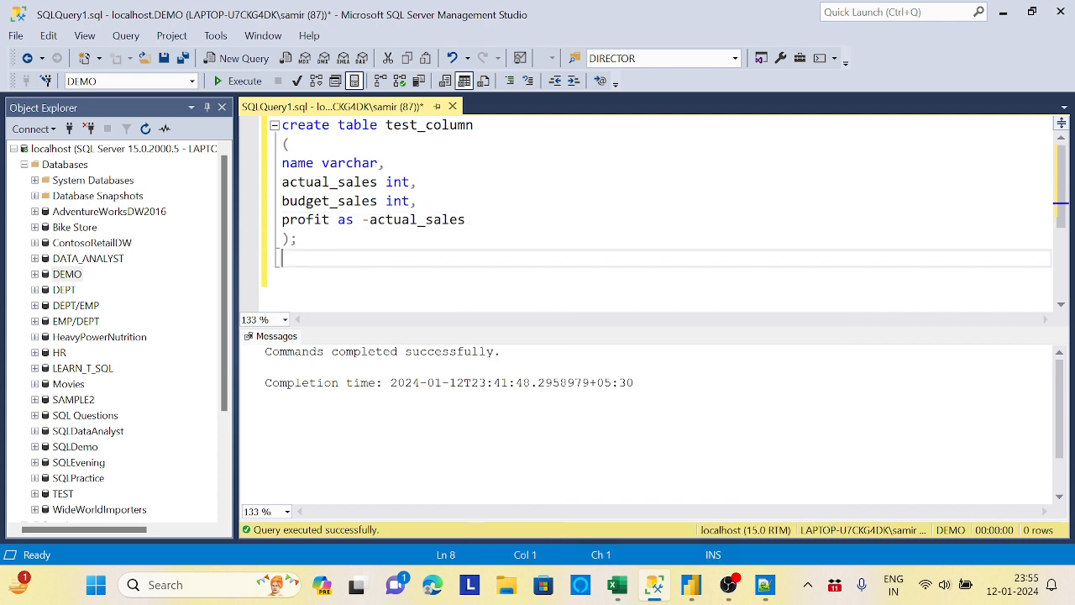
pyautogui.write('-')
pyautogui.hotkey('ctrl', 'v')
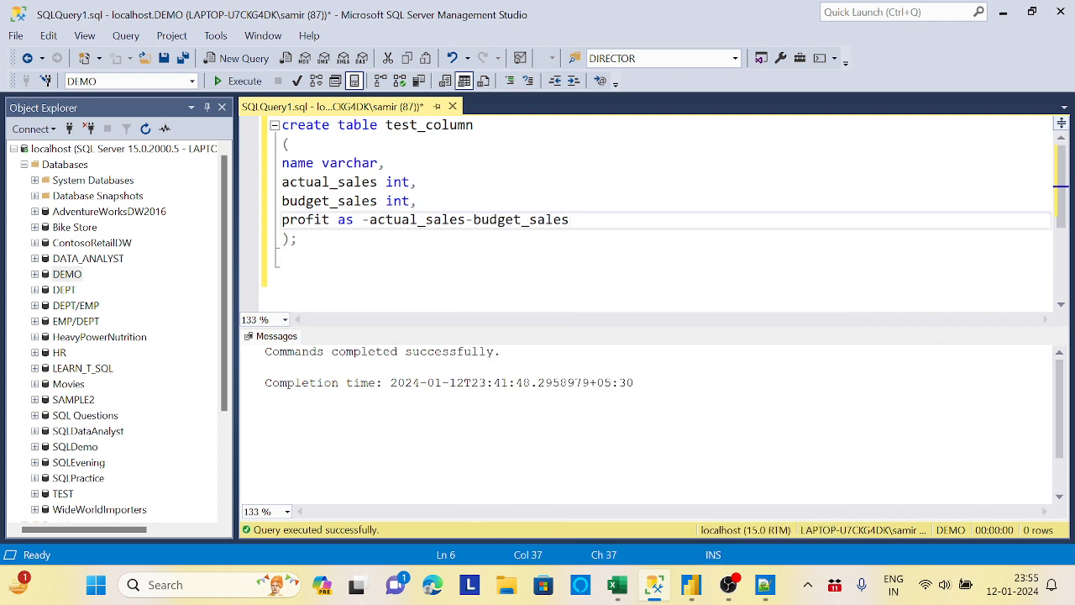
pyautogui.click(370, 220)
pyautogui.press('BackSpace')
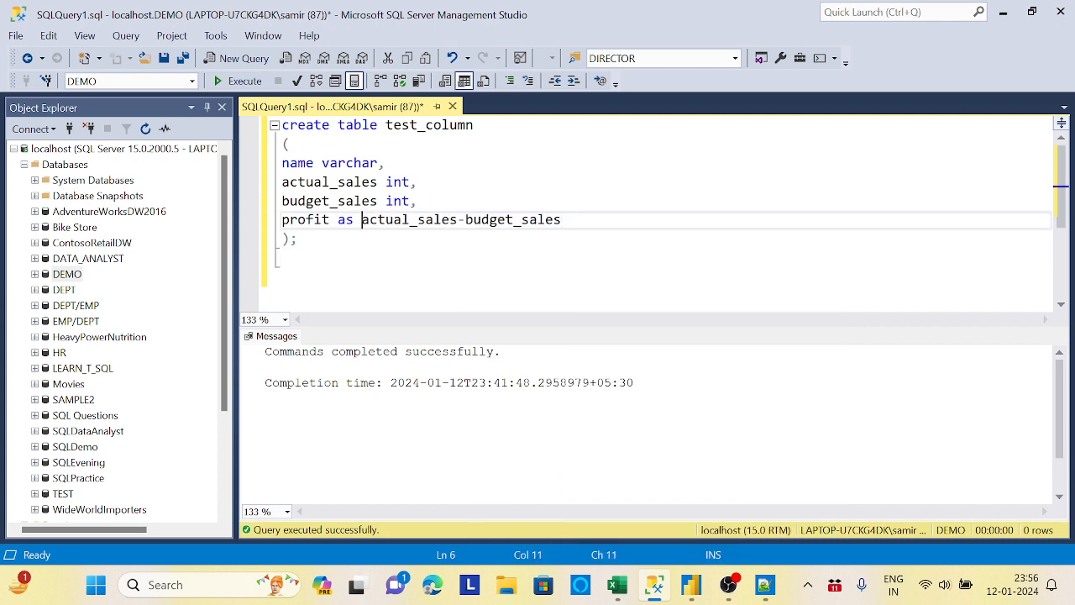
# - Run the complete create table test_column statement
pyautogui.hotkey('ctrl', 'End')
pyautogui.hotkey('shift', 'Up')
pyautogui.hotkey('shift', 'Up')
pyautogui.hotkey('shift', 'Up')
pyautogui.hotkey('shift', 'Up')
pyautogui.hotkey('shift', 'Up')
pyautogui.hotkey('shift', 'Up')
pyautogui.hotkey('shift', 'Up')
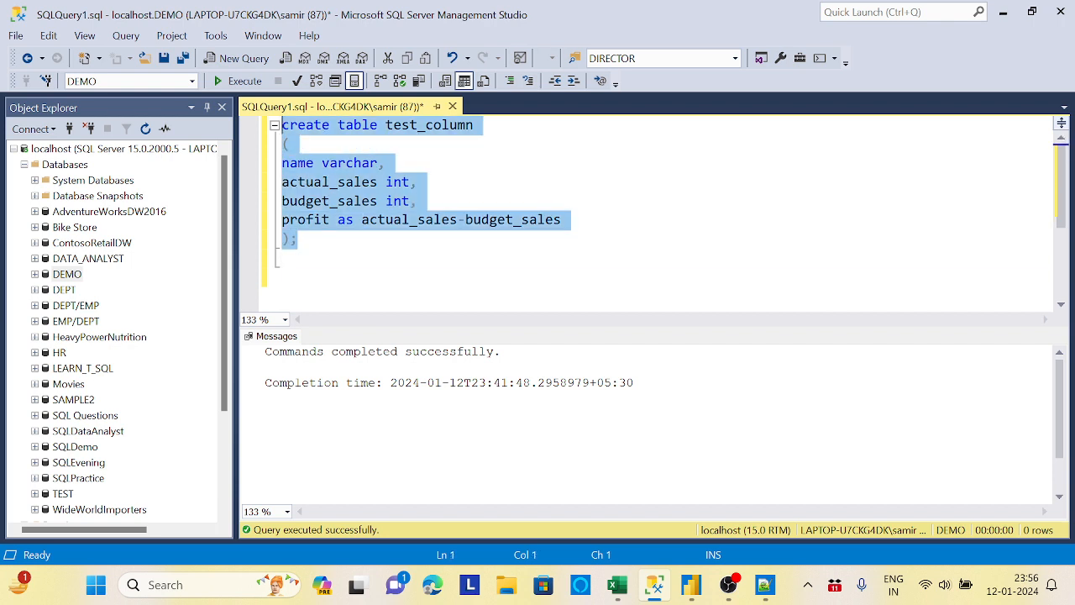
pyautogui.press('F5')
# - Write and run the query Select * from test_column; below the table definition
pyautogui.hotkey('ctrl', 'End')
pyautogui.press('Return')
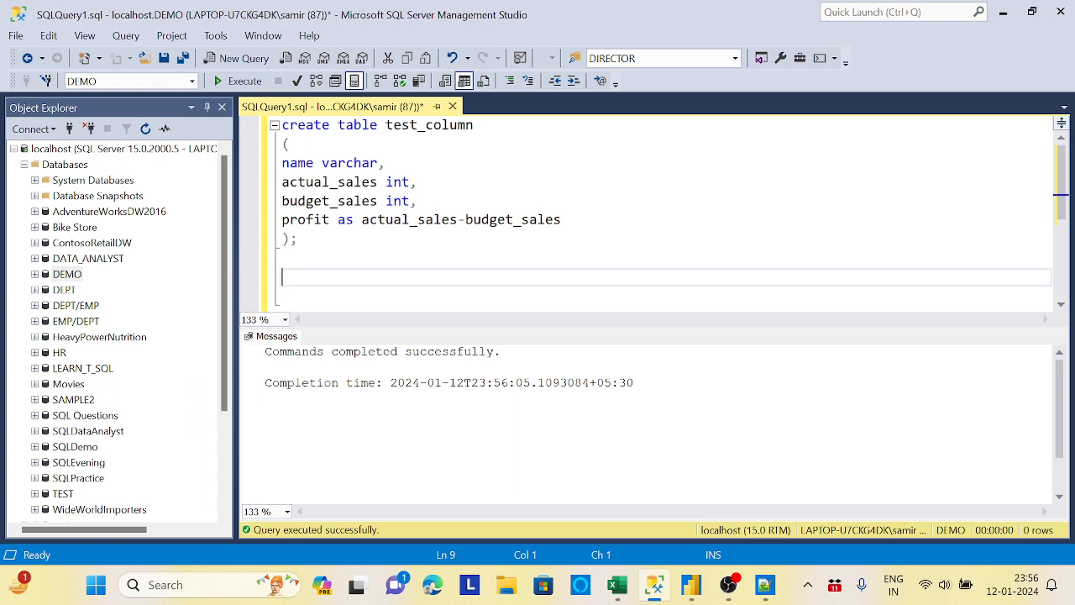
pyautogui.write('Select * from t')
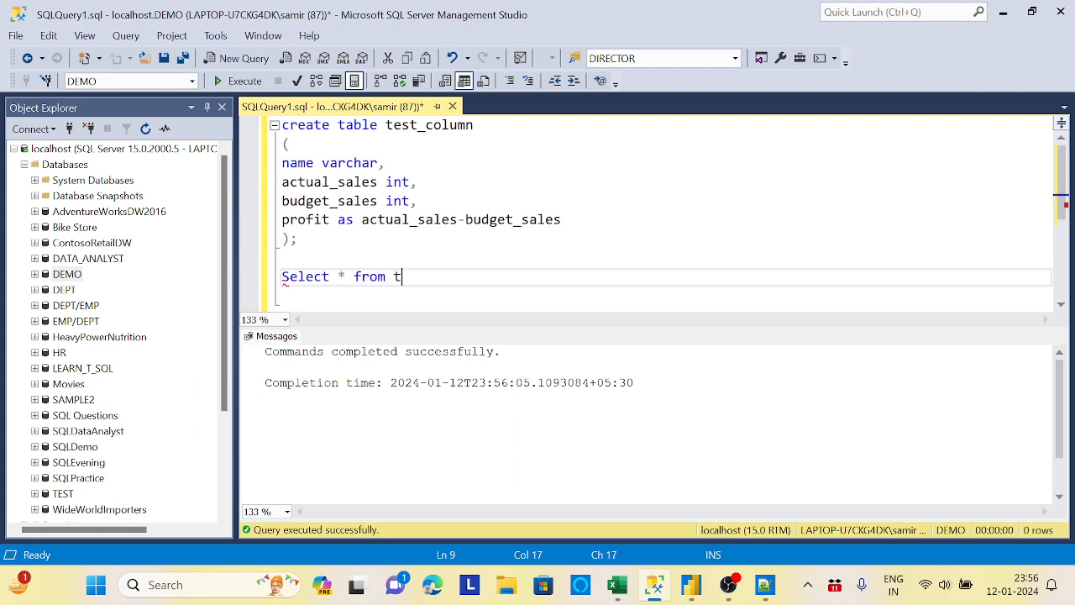
pyautogui.write('est')
pyautogui.press('BackSpace')
pyautogui.press('BackSpace')
pyautogui.press('BackSpace')
pyautogui.press('BackSpace')
pyautogui.write('test')
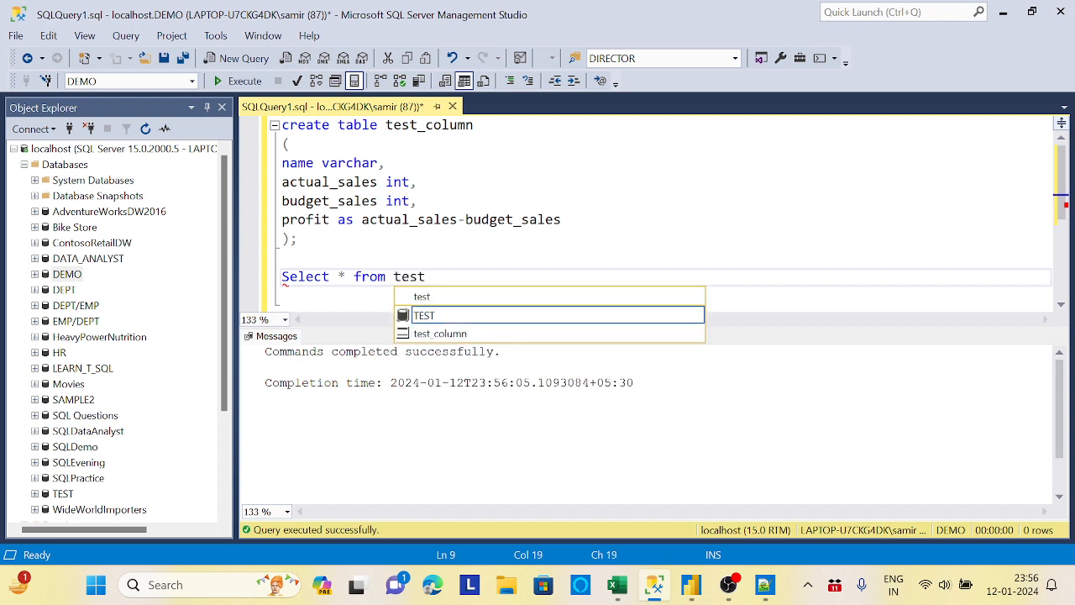
pyautogui.press('Down')
pyautogui.press('Tab')
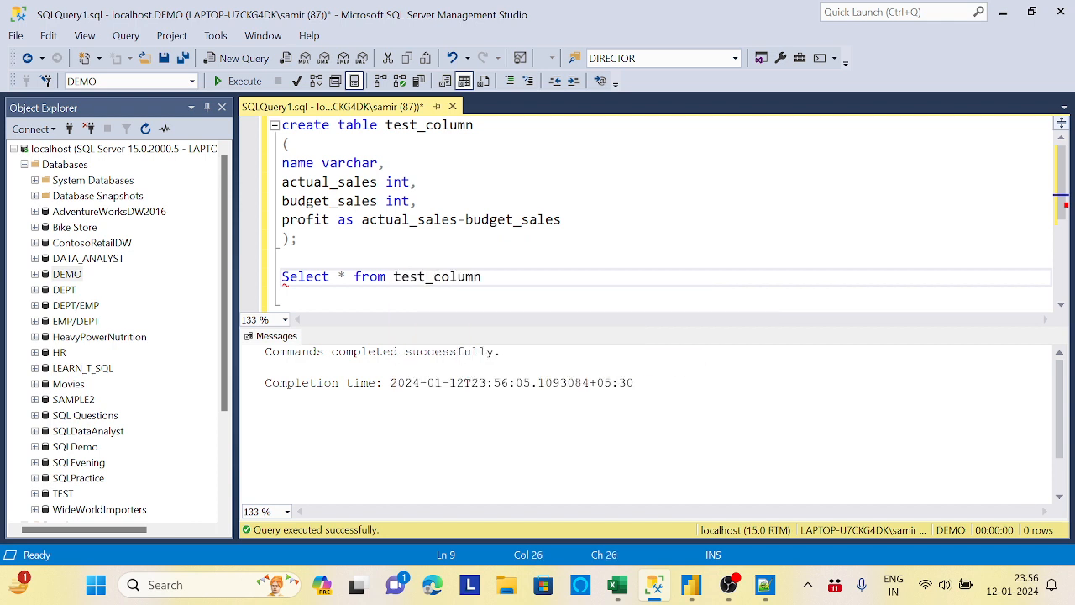
pyautogui.write(';')
pyautogui.hotkey('shift', 'Home')
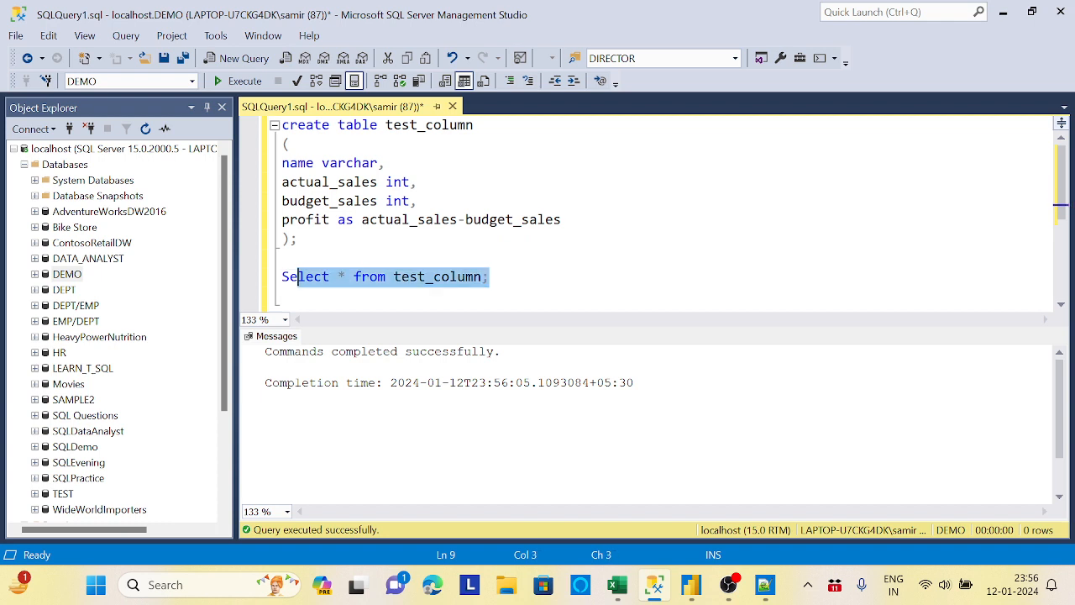
pyautogui.click(264, 84)
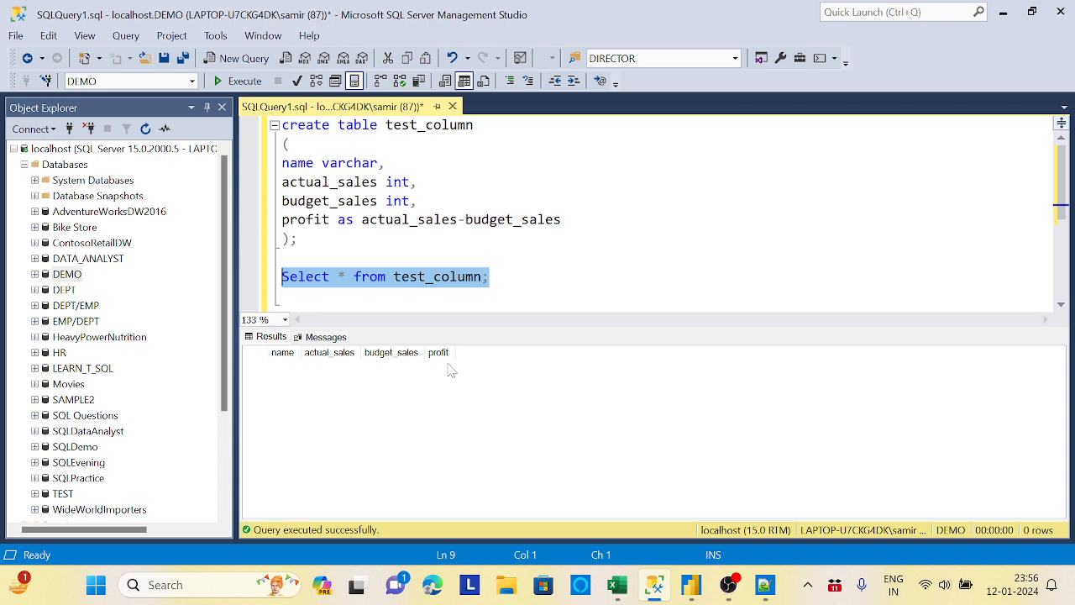
# - Enlarge the query area and begin an insert into test_column statement below the select query
pyautogui.click(602, 336)
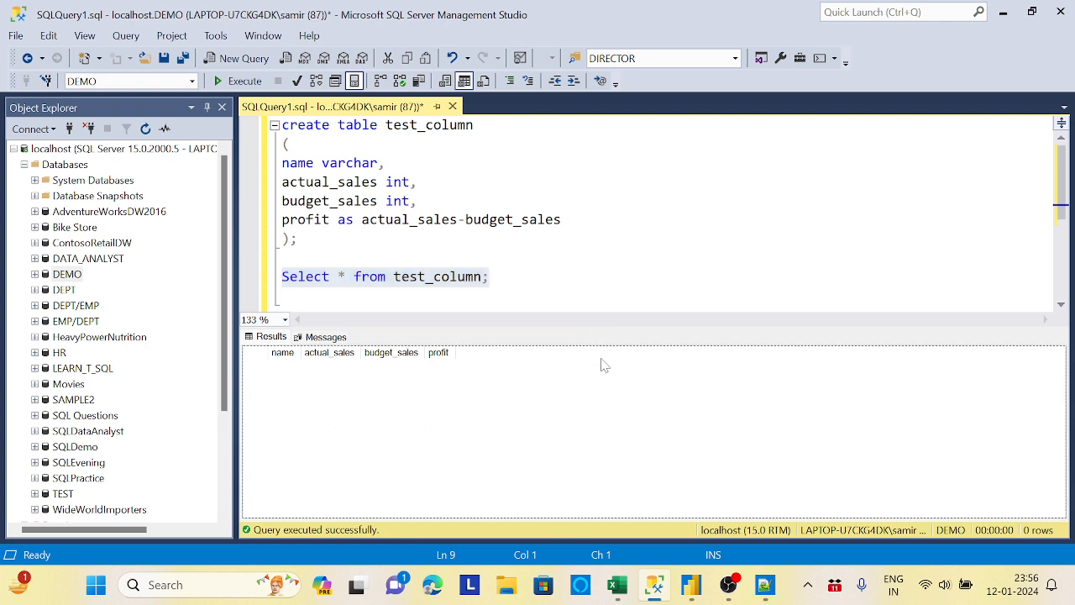
pyautogui.moveTo(622, 328); pyautogui.dragTo(620, 379)
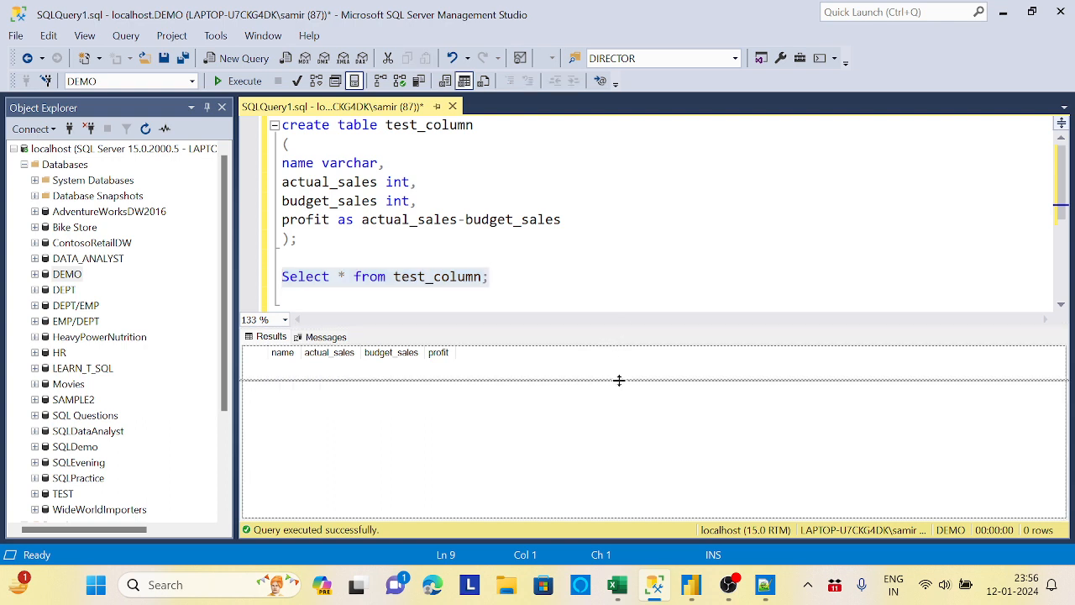
pyautogui.click(496, 277)
pyautogui.press('Return')
pyautogui.press('Return')
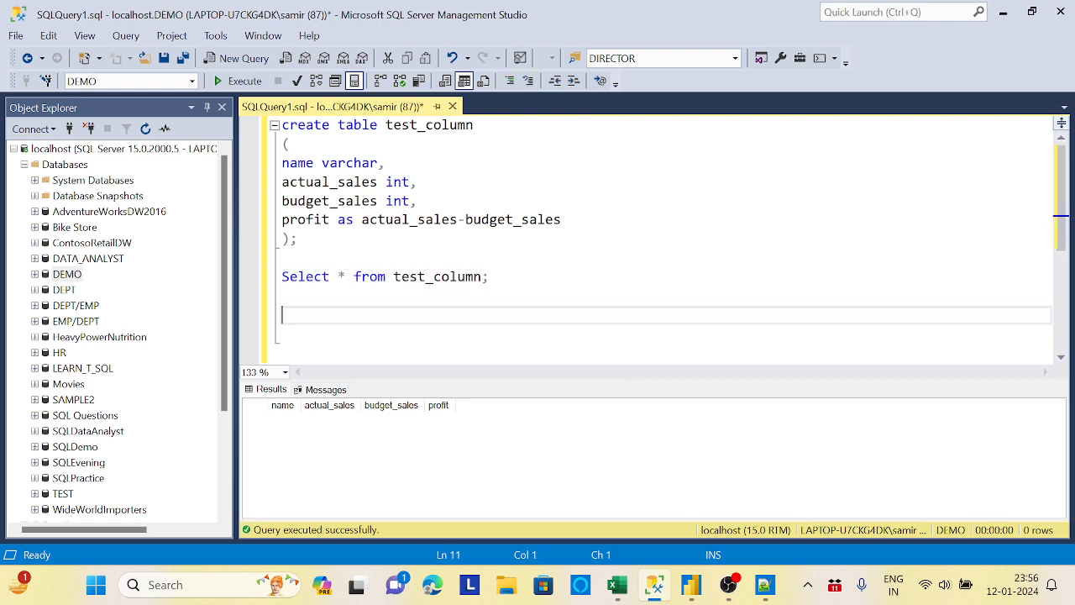
pyautogui.write('insert into')
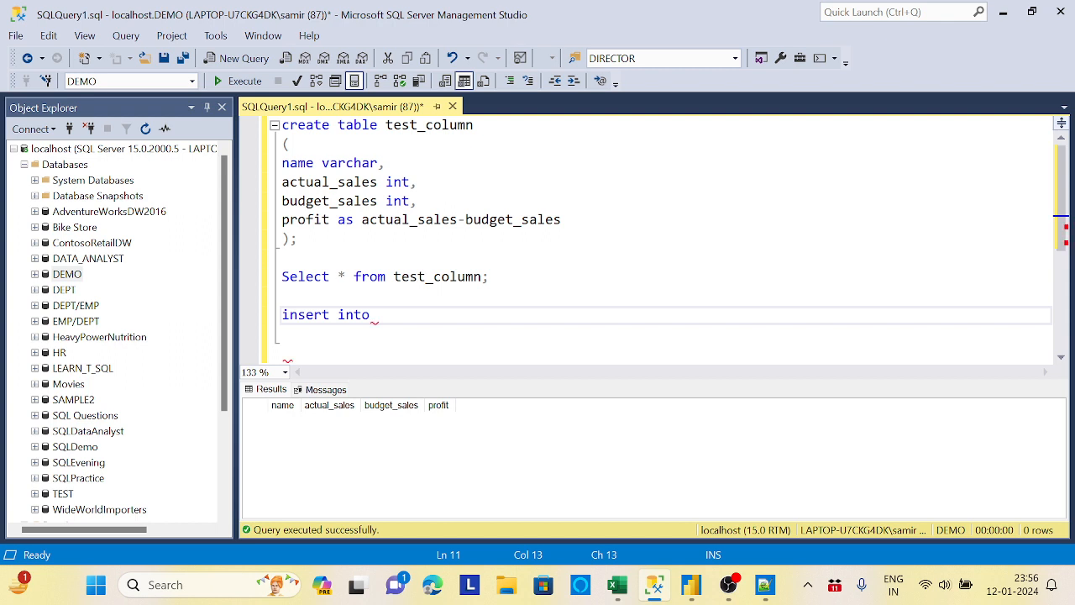
pyautogui.click(386, 125)
pyautogui.moveTo(387, 125); pyautogui.dragTo(475, 126)
pyautogui.hotkey('ctrl', 'c')
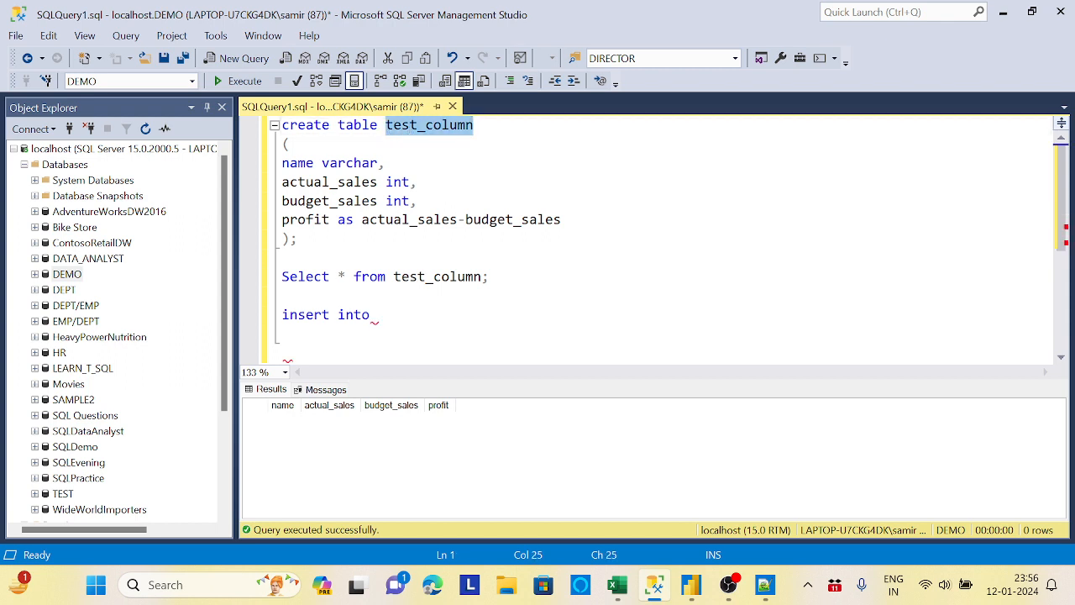
pyautogui.click(379, 333)
pyautogui.click(378, 315)
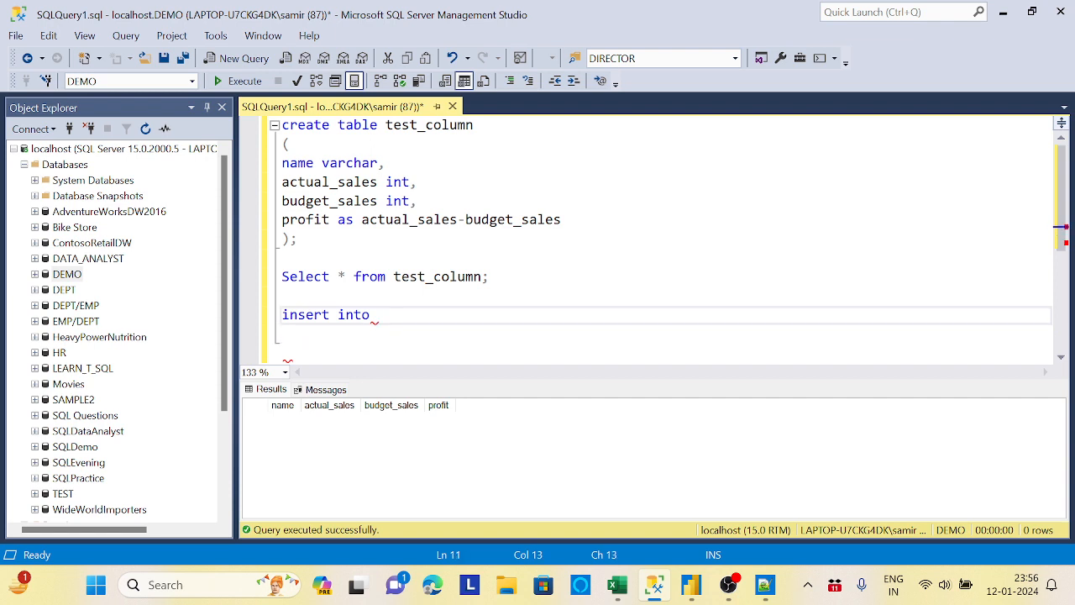
pyautogui.hotkey('ctrl', 'v')
# - Complete and run the insert statement with values('a',2000,4000); and rerun the Select * query on test_column
pyautogui.write('values(')
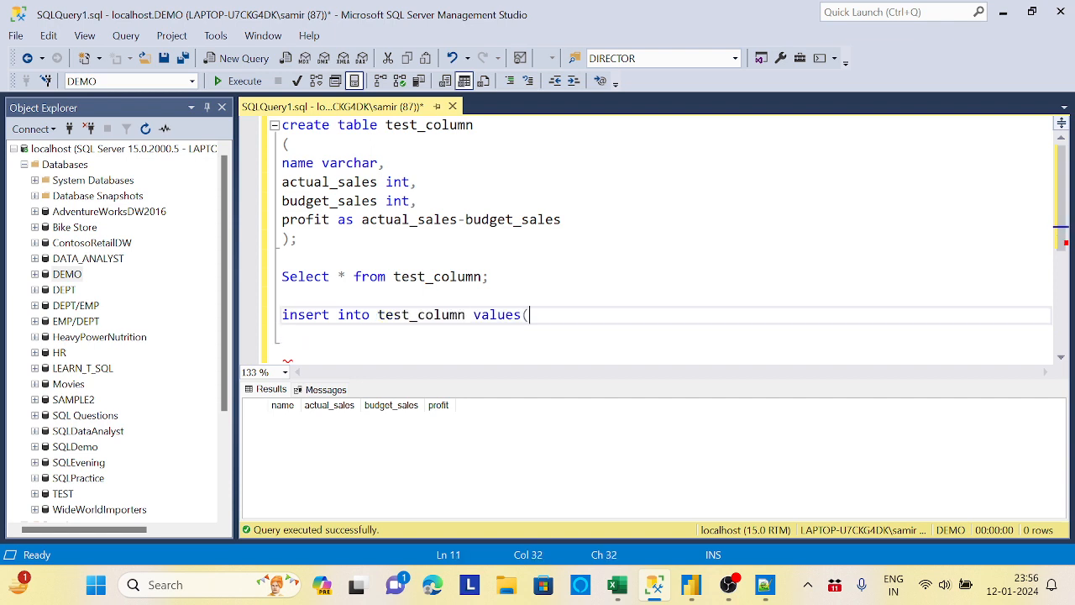
pyautogui.write("'a',2000,4000")
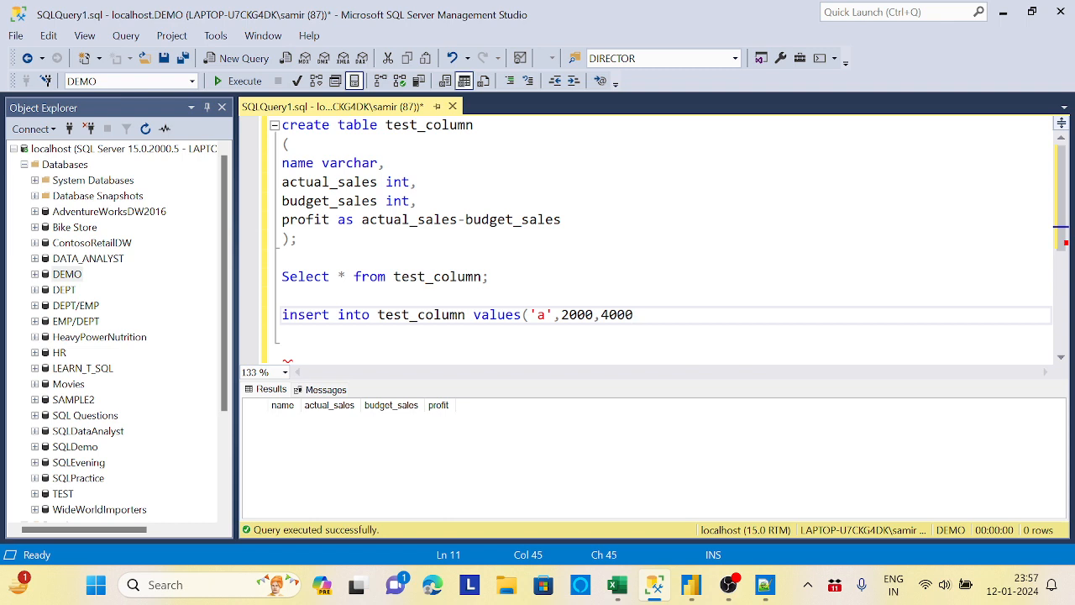
pyautogui.write(');')
pyautogui.moveTo(648, 314); pyautogui.dragTo(282, 314)
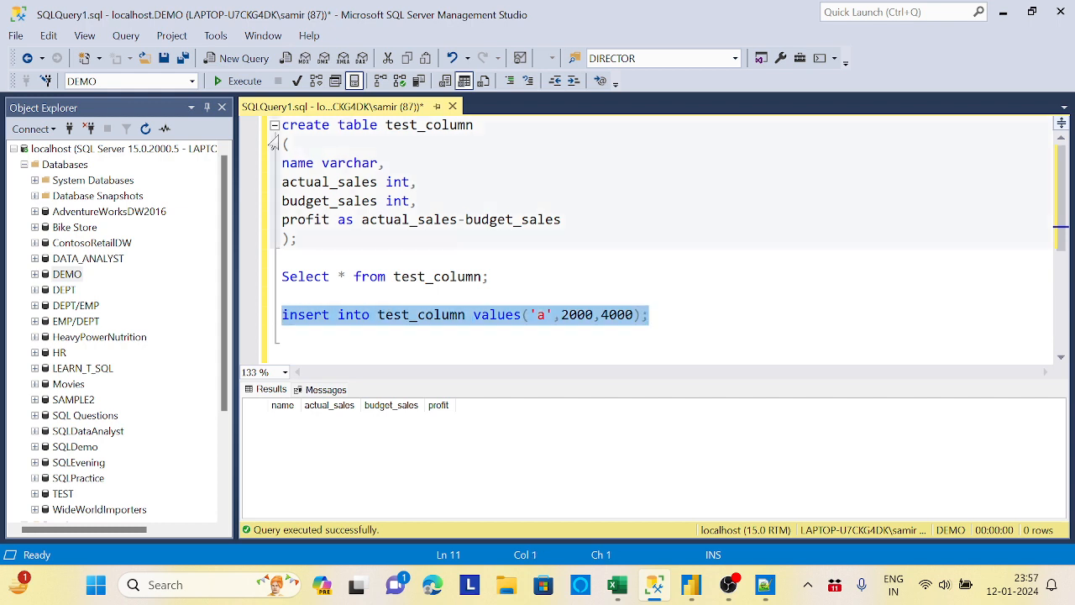
pyautogui.press('F5')
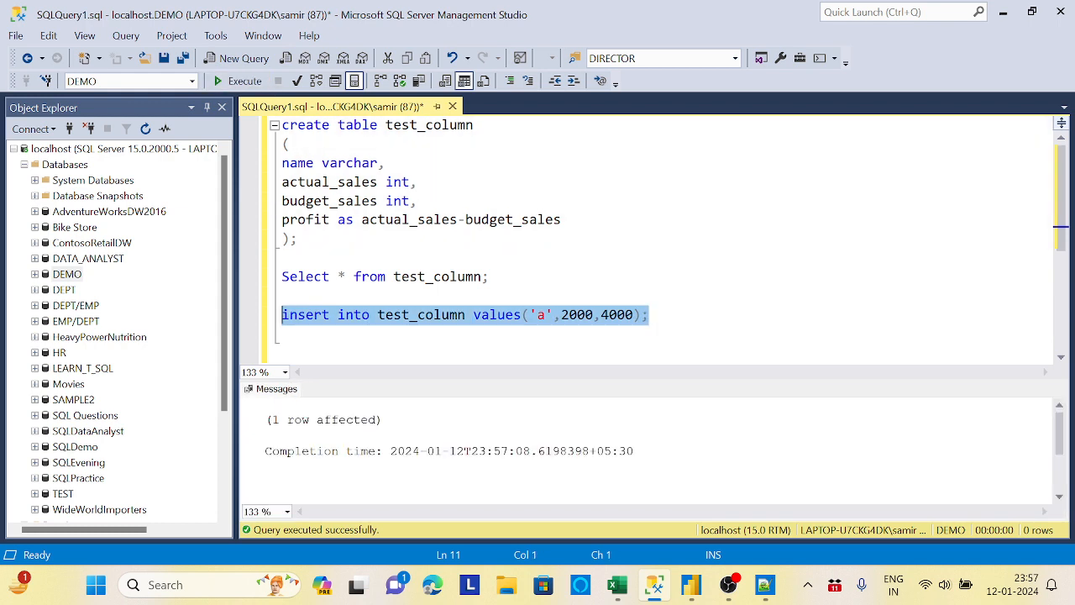
pyautogui.moveTo(489, 276); pyautogui.dragTo(282, 276)
pyautogui.click(242, 81)
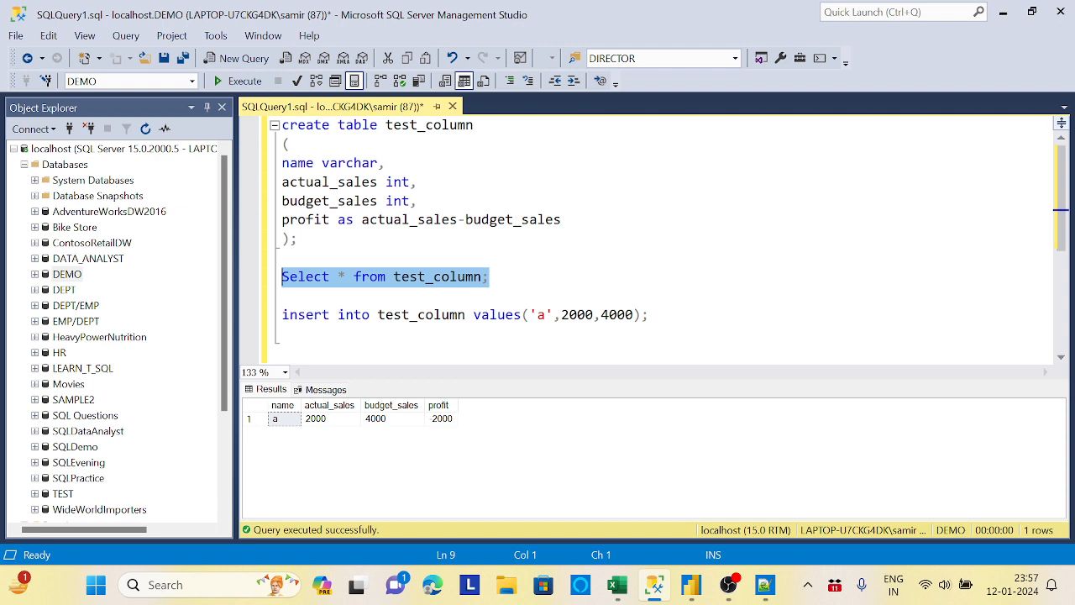
# - Start a second select query below the insert statement that retrieves only the name column
pyautogui.click(650, 315)
pyautogui.press('Return')
pyautogui.press('Return')
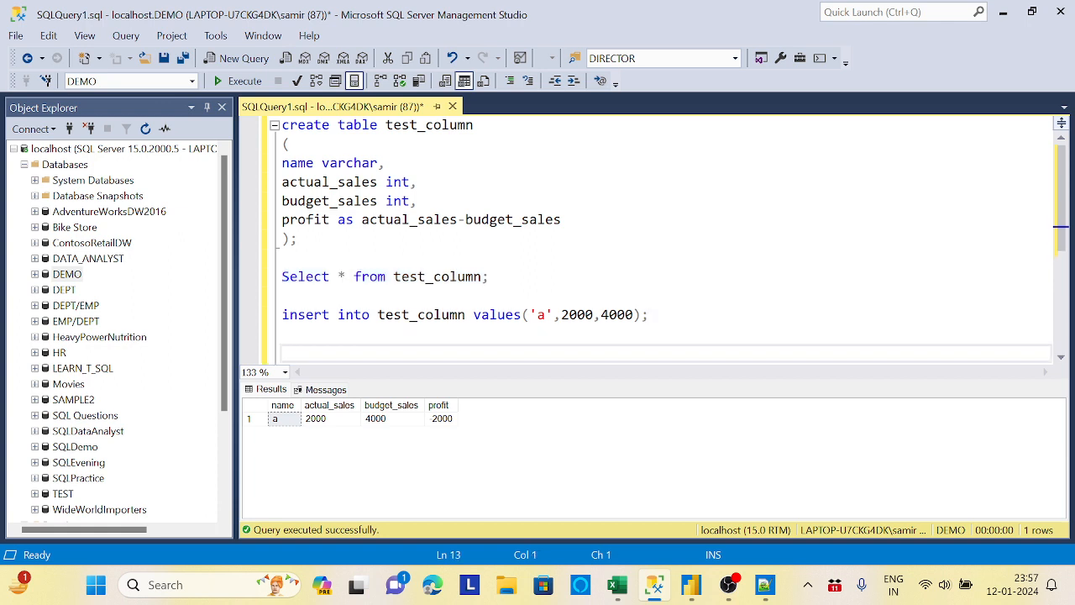
pyautogui.write('select name,')
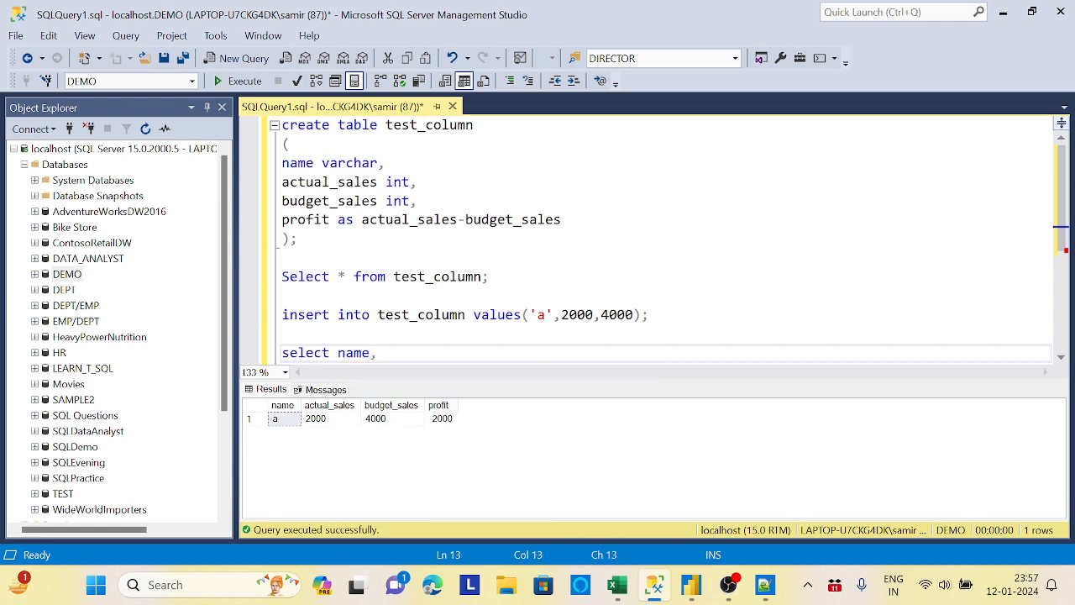
pyautogui.write(' act')
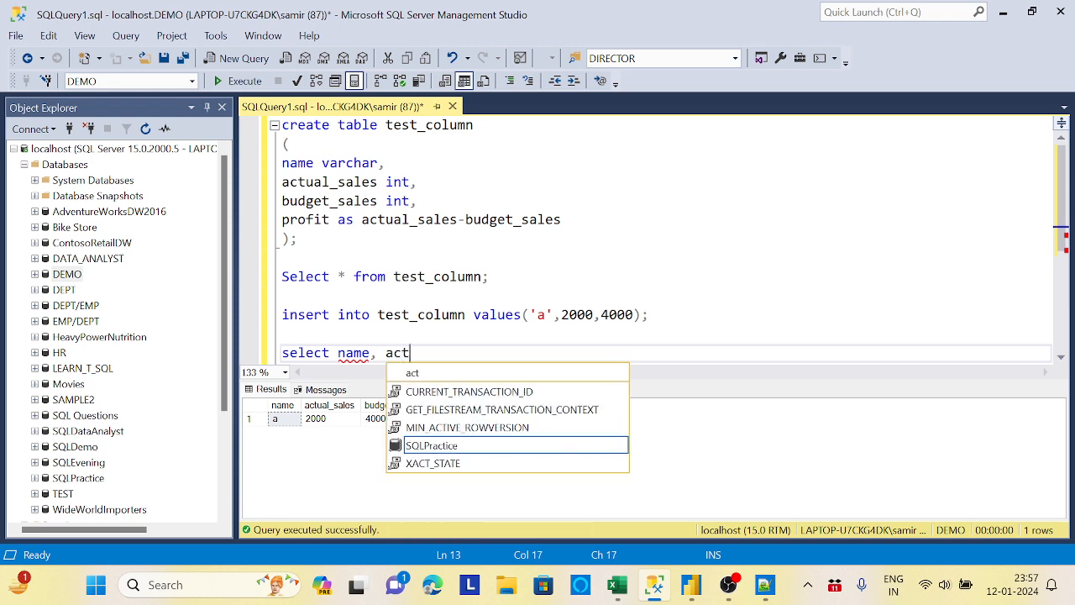
pyautogui.press('BackSpace')
pyautogui.press('BackSpace')
pyautogui.press('BackSpace')
pyautogui.press('BackSpace')
pyautogui.press('BackSpace')
pyautogui.press('BackSpace')
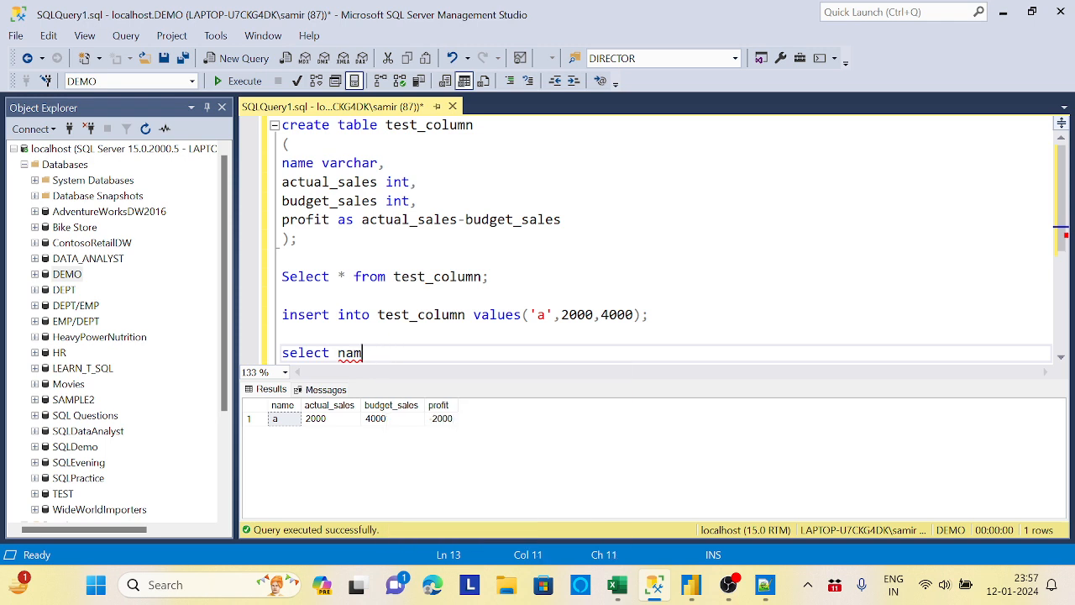
pyautogui.write('e')
# - Add a from test_column clause on a new line of the name query
pyautogui.press('Return')
pyautogui.write('f')
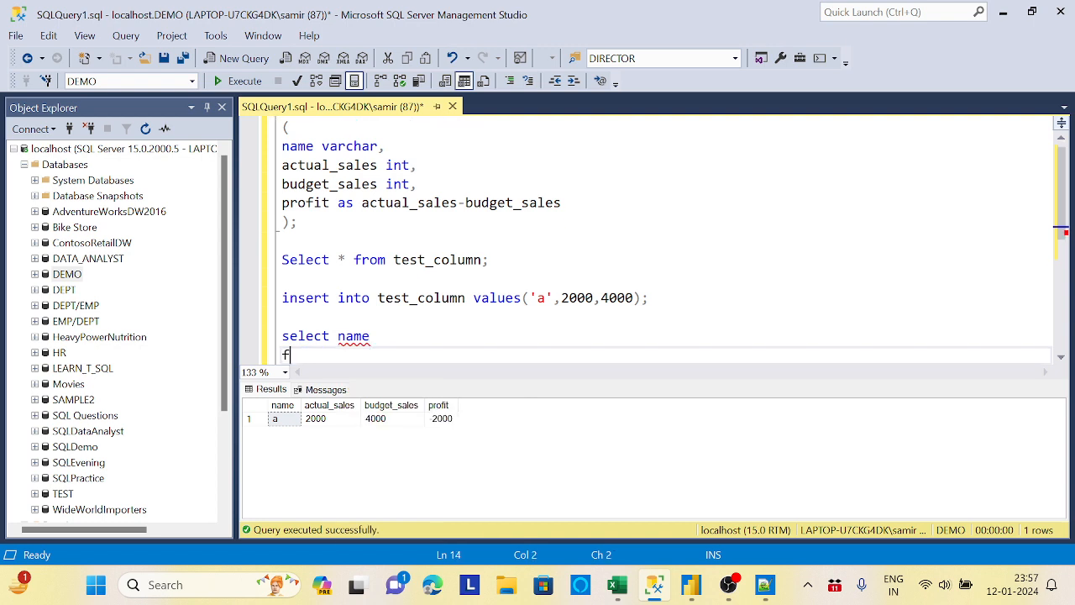
pyautogui.write('rom test')
pyautogui.press('Down')
pyautogui.press('Down')
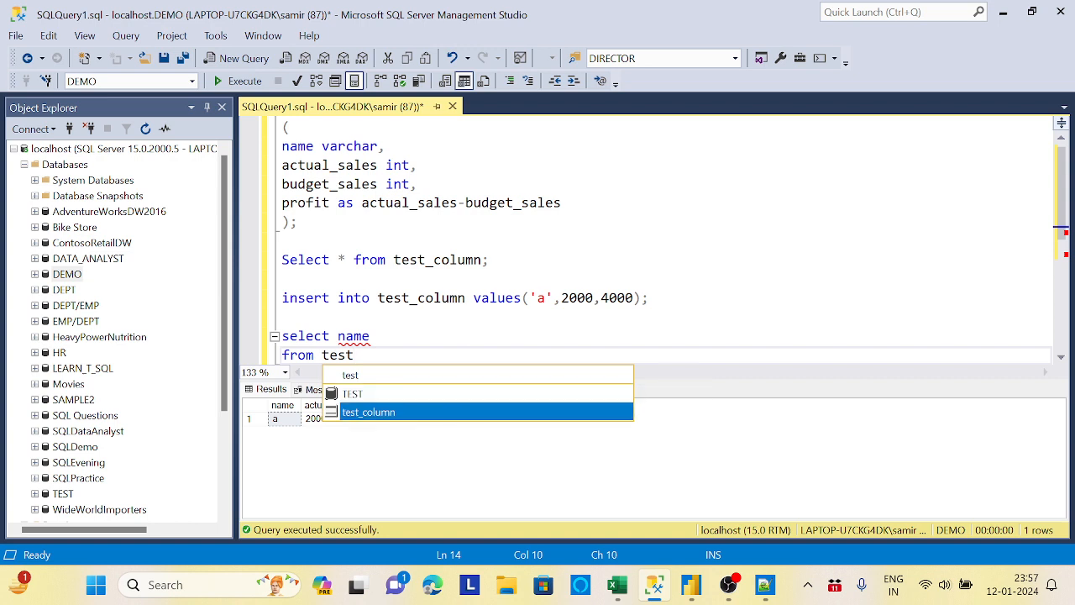
pyautogui.press('Tab')
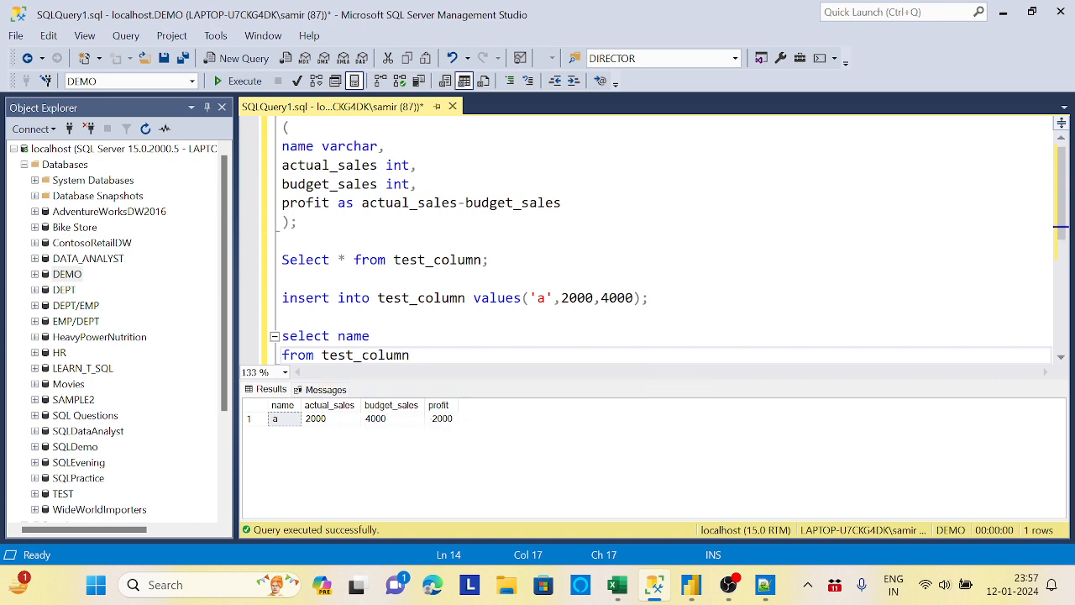
# - Add the actual_sales and budget_sales columns to the select list of the name query on test_column
pyautogui.press('Up')
pyautogui.write(',act')
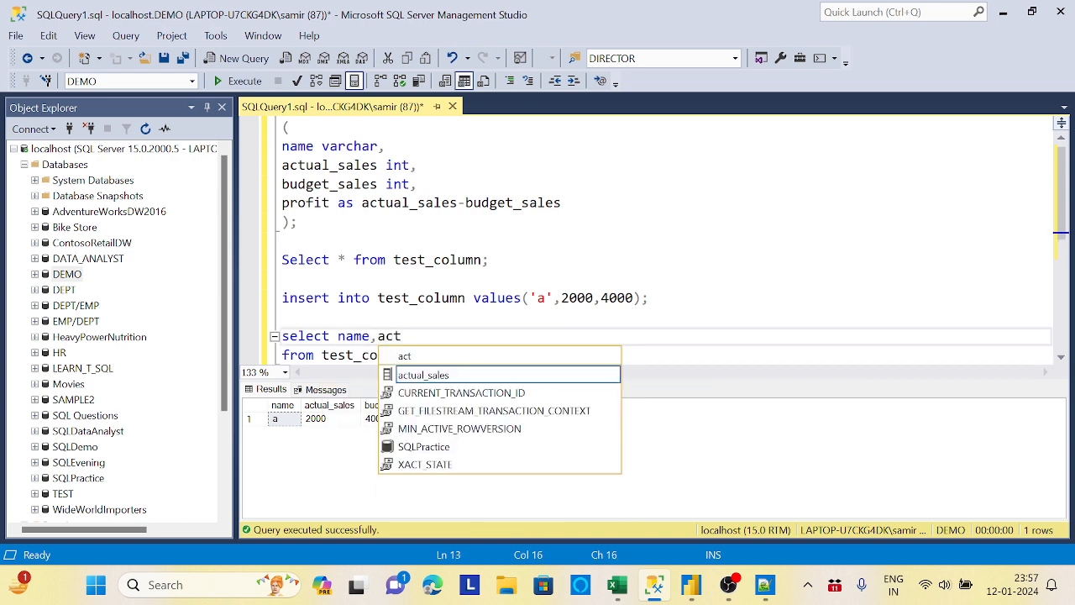
pyautogui.press('Tab')
pyautogui.write(',budg')
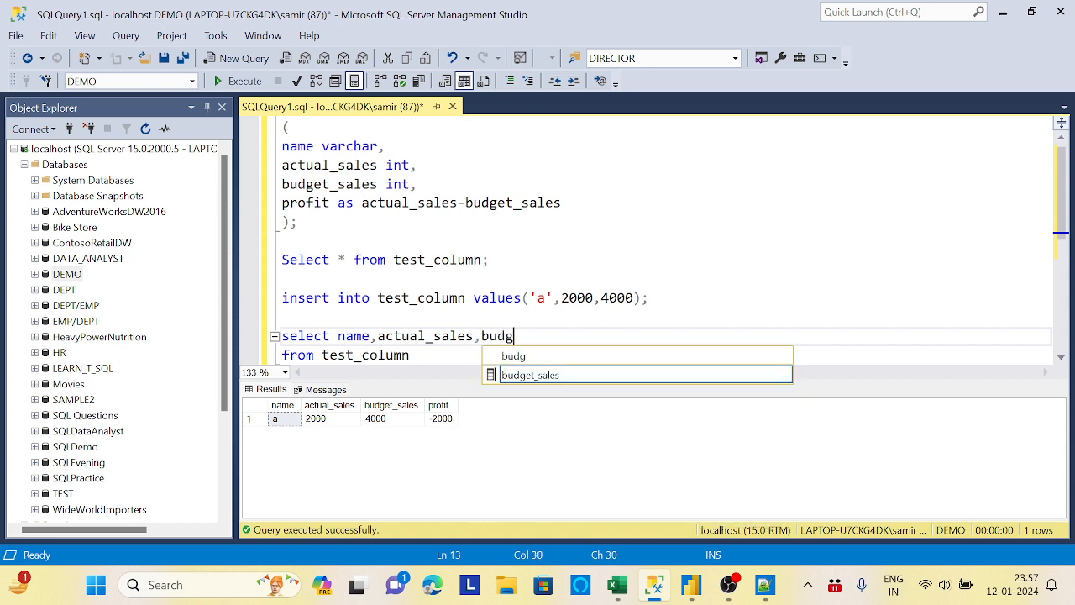
pyautogui.press('Tab')
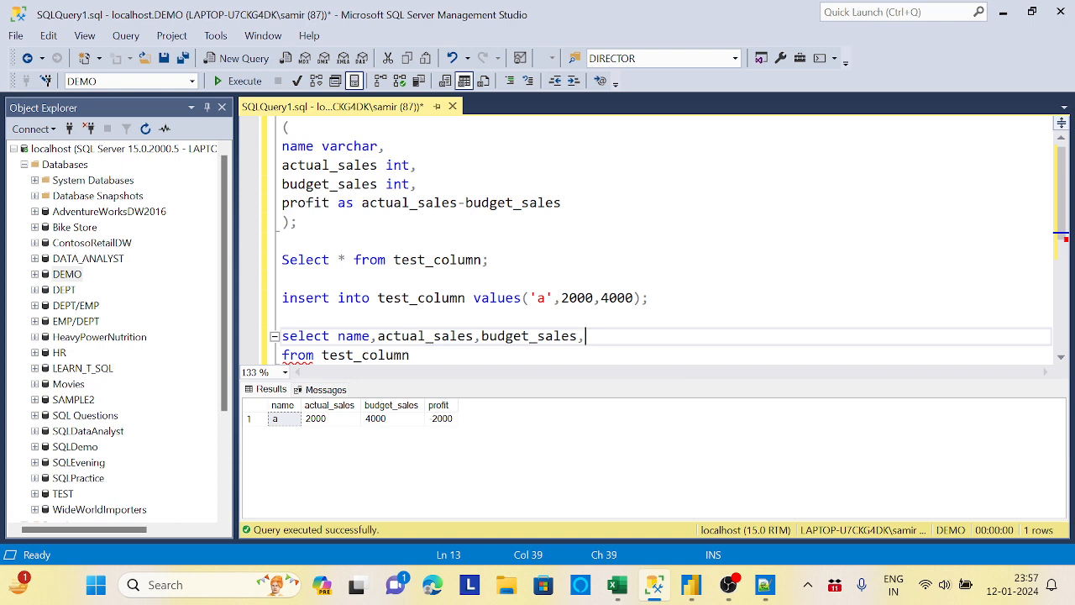
# - Add the expression (actual_sales-budget_sales) as Profit_new to the select list and end the query with a semicolon
pyautogui.write(',(act')
pyautogui.press('Tab')
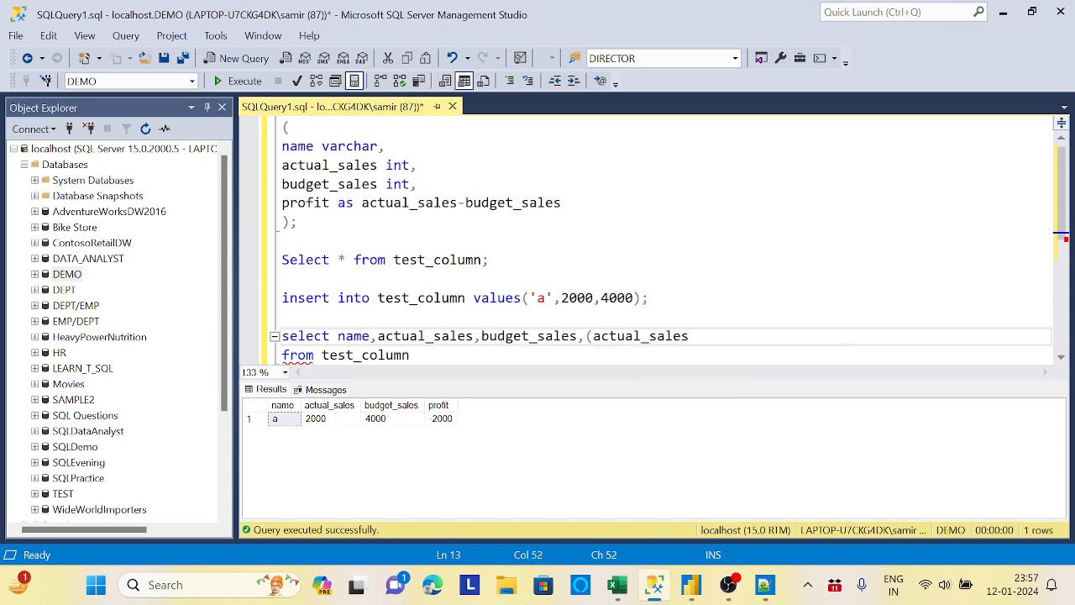
pyautogui.write('-budg')
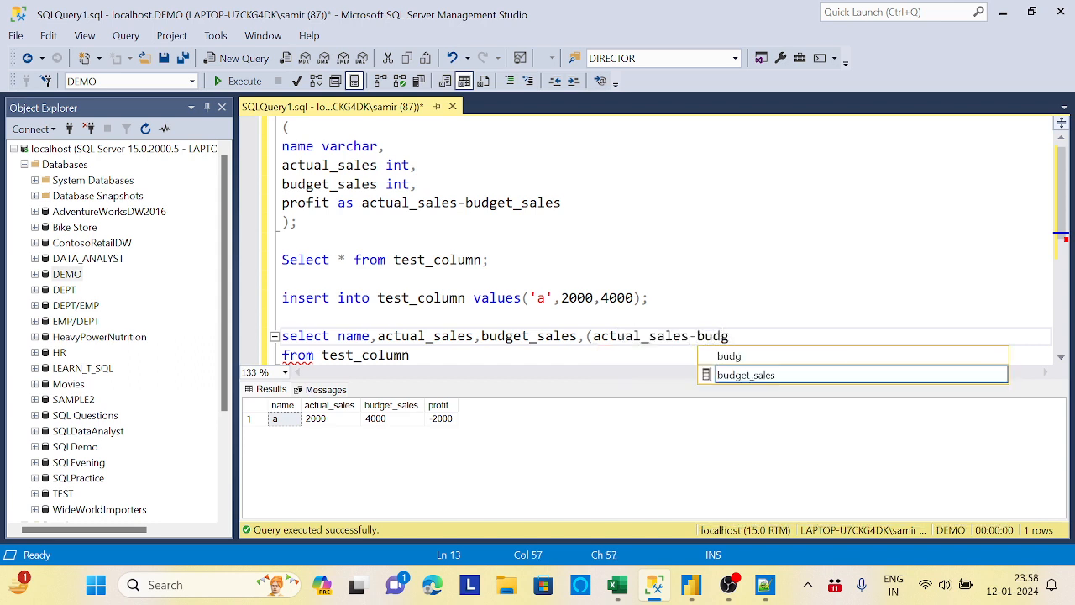
pyautogui.press('Tab')
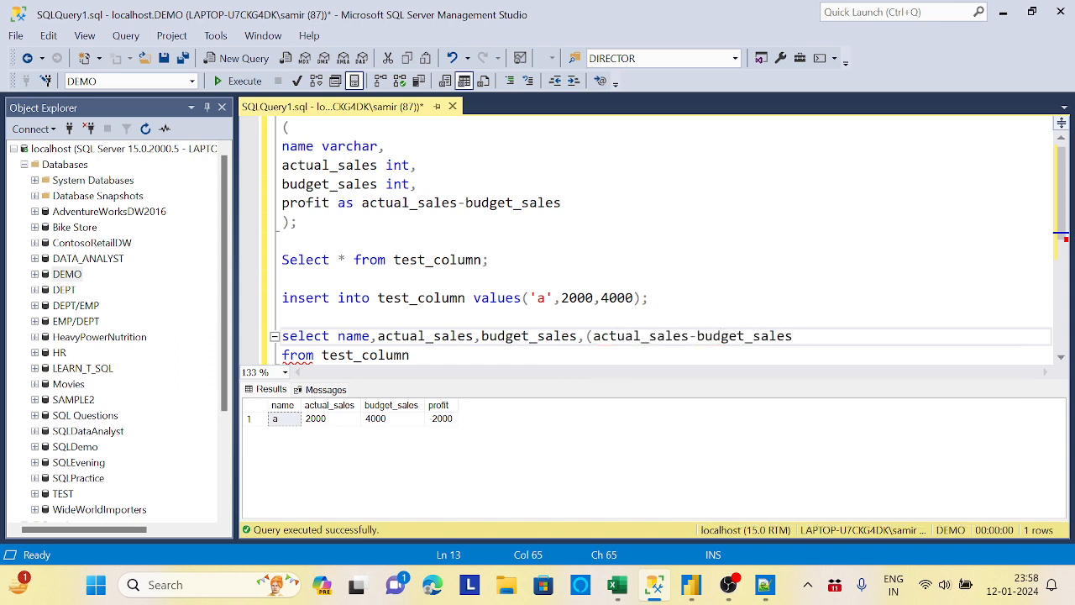
pyautogui.write(') as Pro')
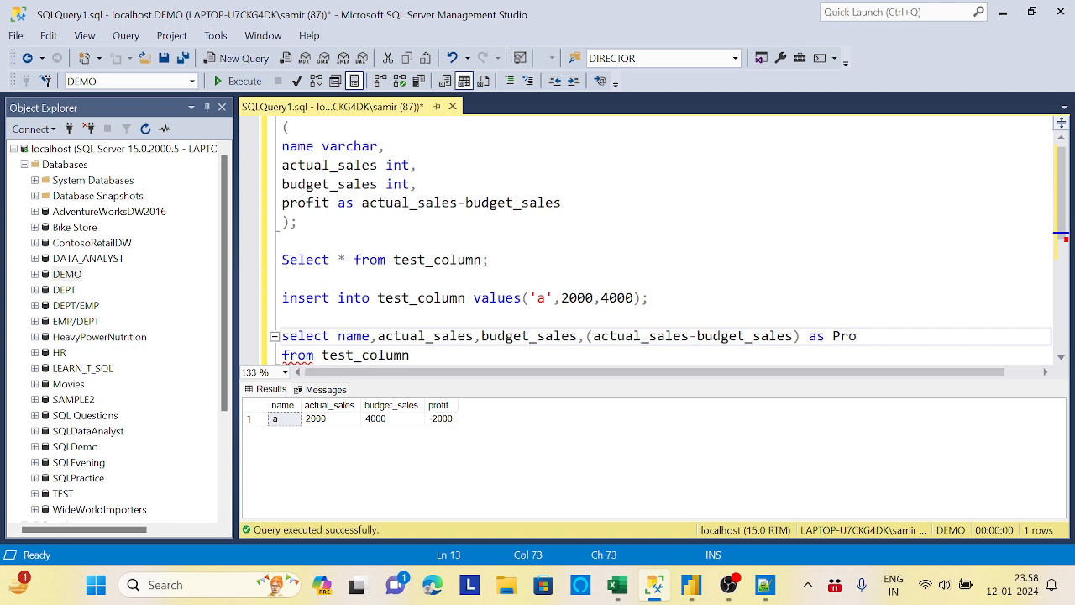
pyautogui.write('fit_new')
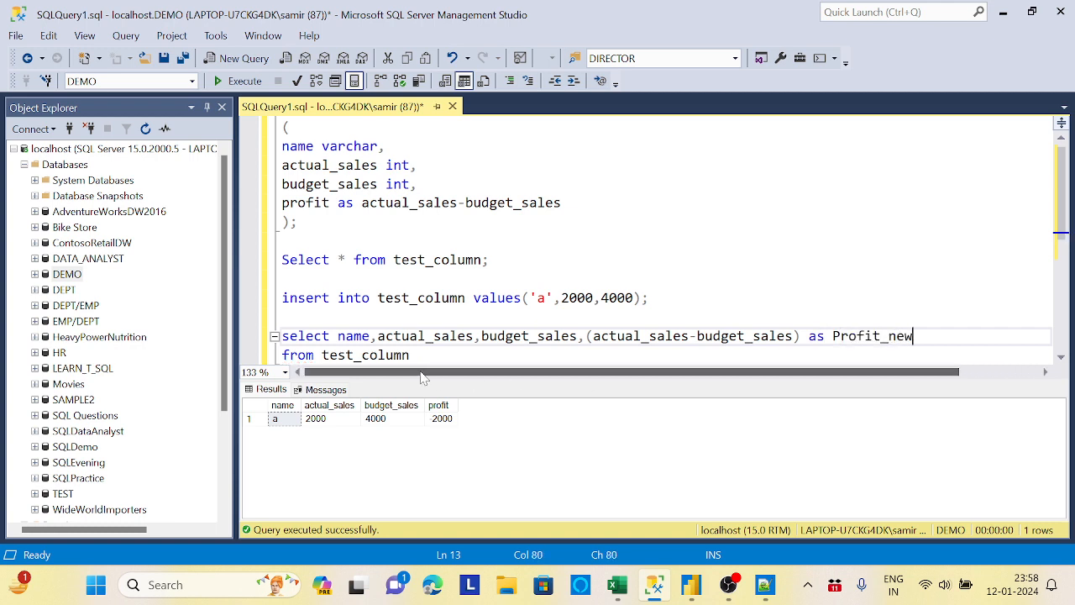
pyautogui.press('Down')
pyautogui.write(';')
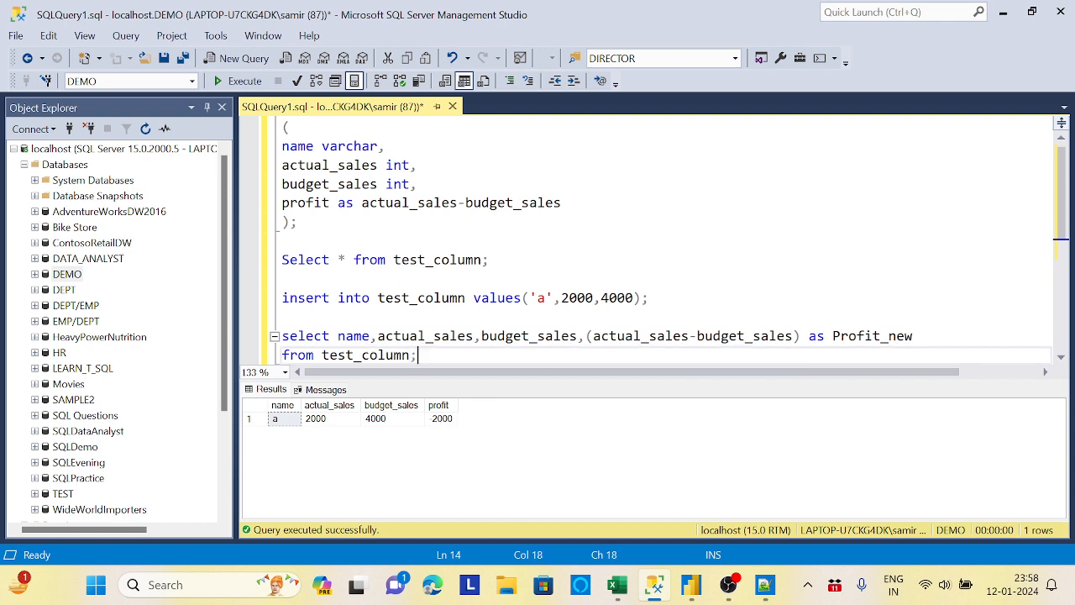
# - Run only the Profit_new query and inspect the actual_sales and budget_sales values in its result
pyautogui.hotkey('shift', 'Up')
pyautogui.hotkey('shift', 'Home')
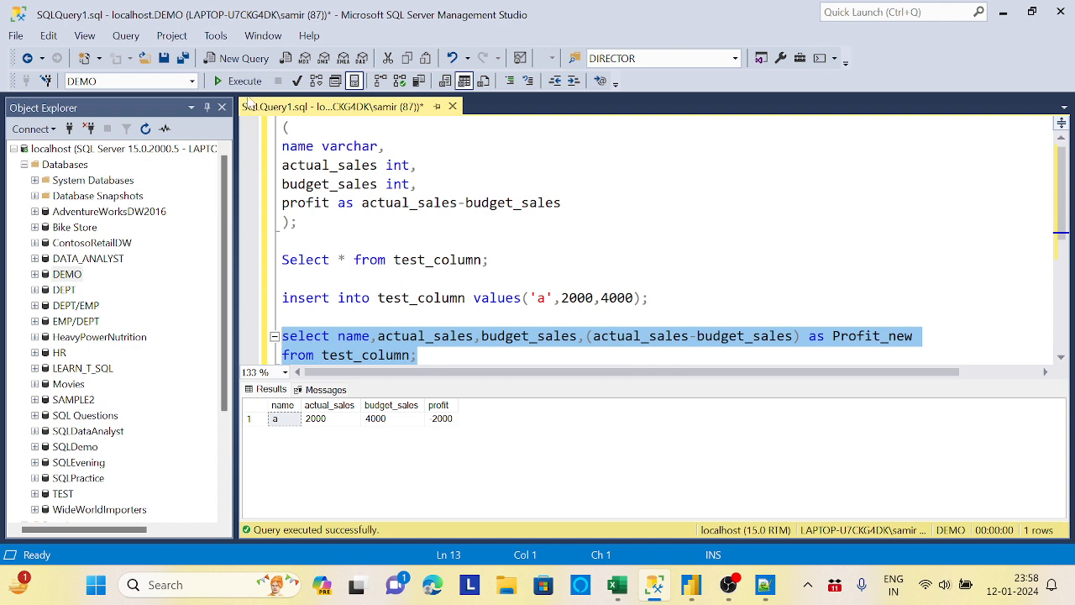
pyautogui.click(245, 82)
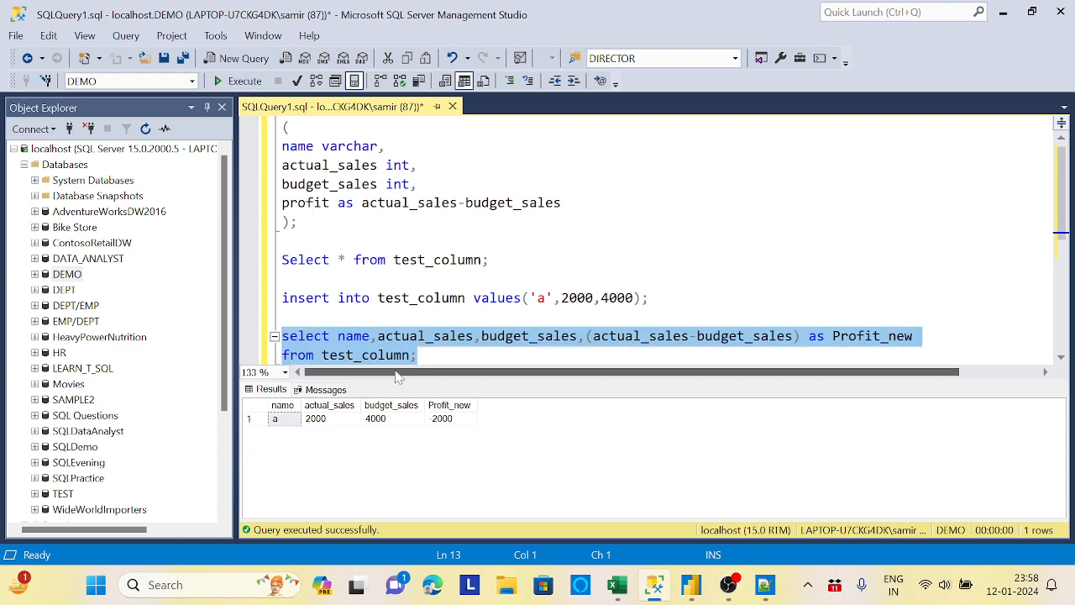
pyautogui.click(324, 423)
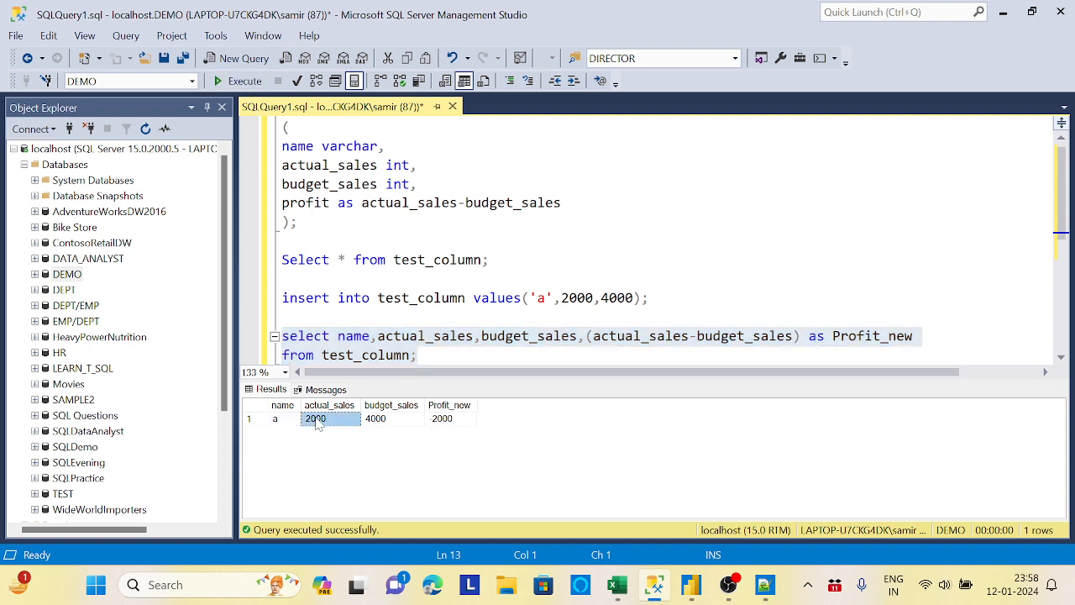
pyautogui.click(369, 420)
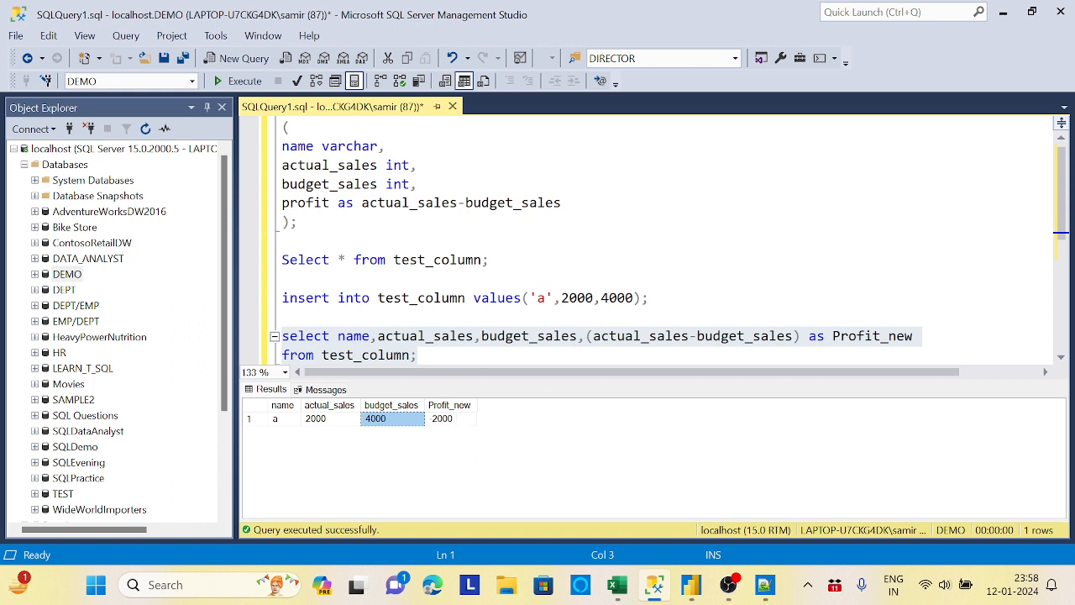
# - Rerun the Select * query and the Profit_new query separately to compare their profit columns, and highlight the Profit_new alias
pyautogui.moveTo(489, 259); pyautogui.dragTo(281, 260)
pyautogui.click(243, 81)
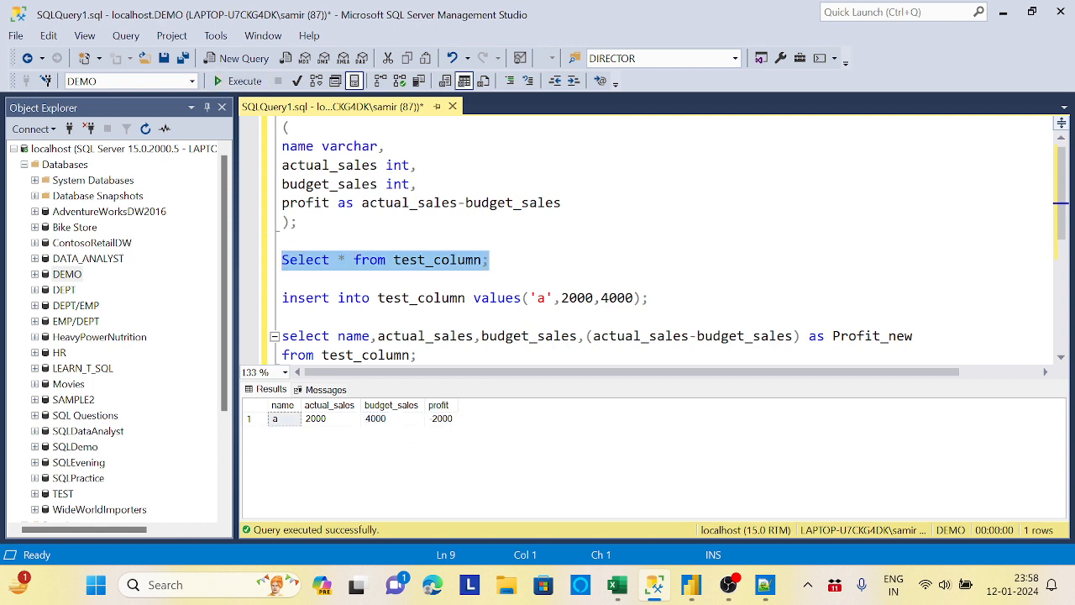
pyautogui.click(420, 355)
pyautogui.moveTo(420, 354); pyautogui.dragTo(278, 336)
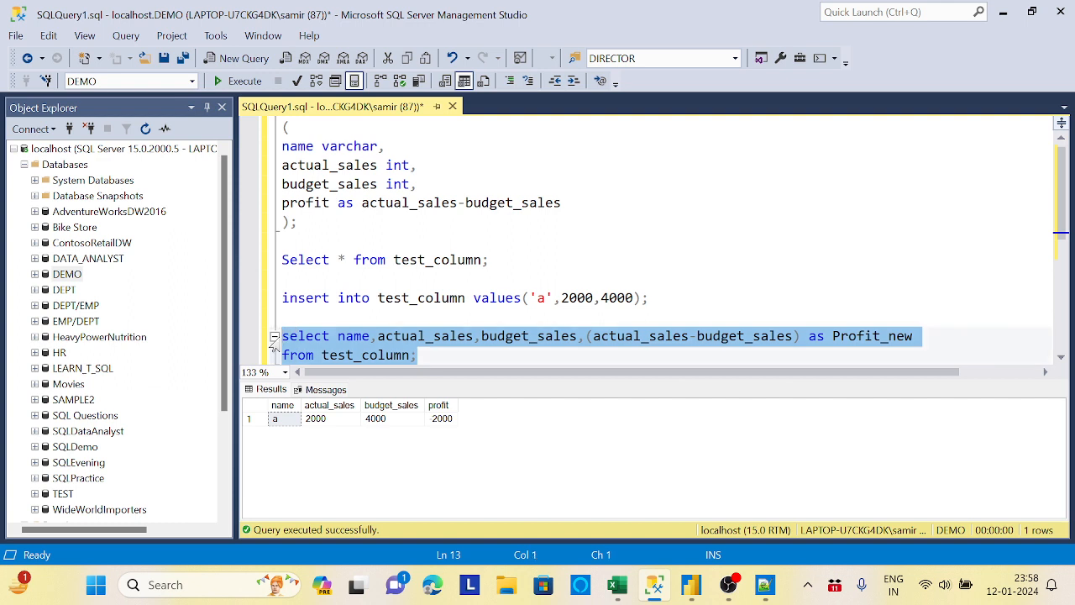
pyautogui.click(241, 81)
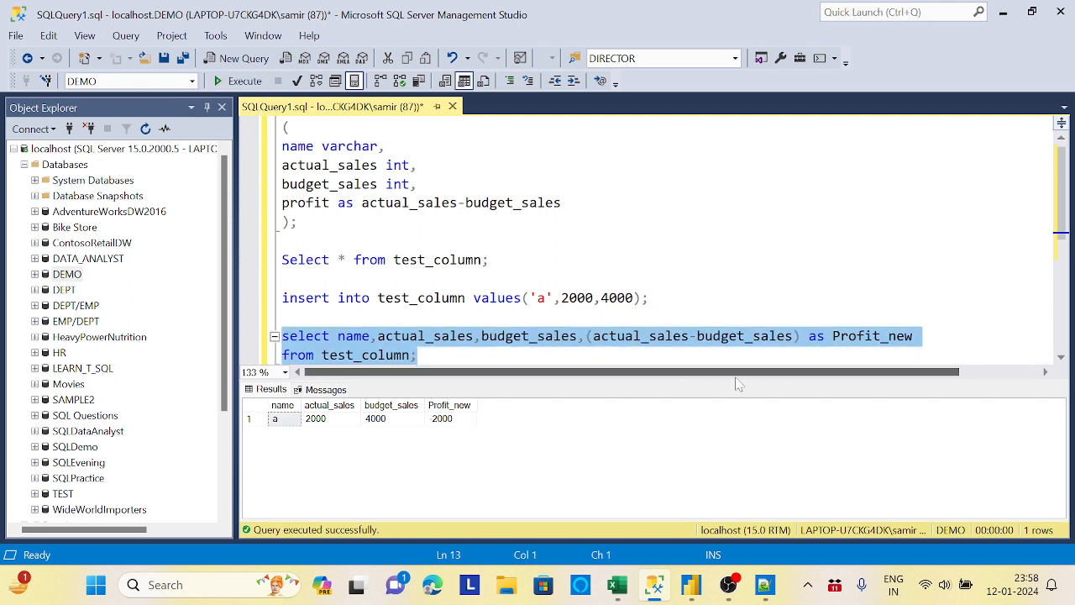
pyautogui.click(880, 336)
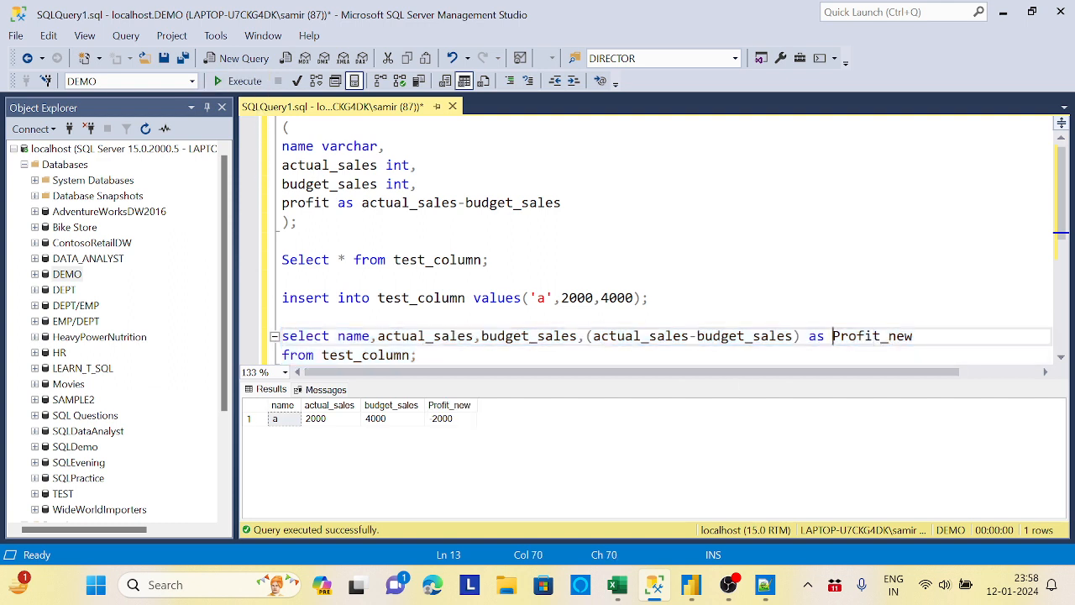
pyautogui.moveTo(832, 336); pyautogui.dragTo(913, 336)
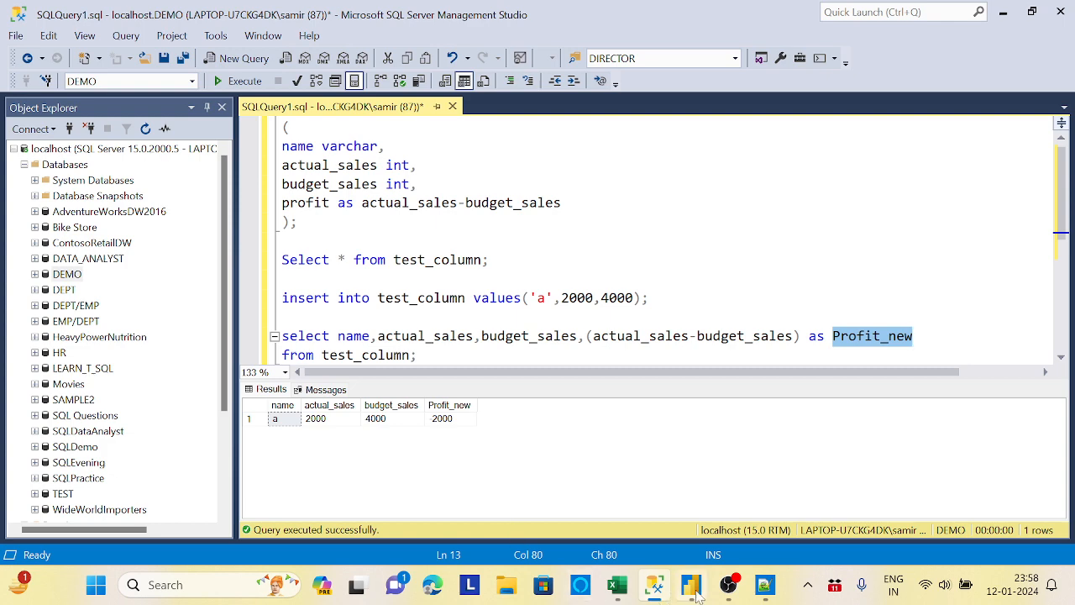
# - Switch to the Excel workbook to review its Profit columns, and return to the DAX Practice file in Power BI
pyautogui.moveTo(694, 593)
pyautogui.click(714, 483)
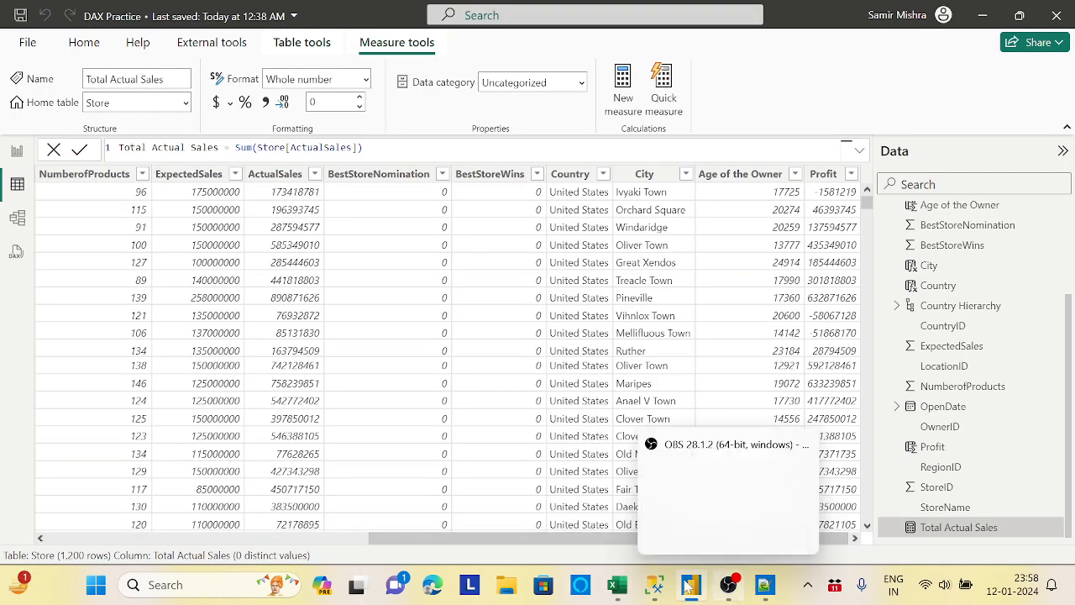
pyautogui.click(619, 588)
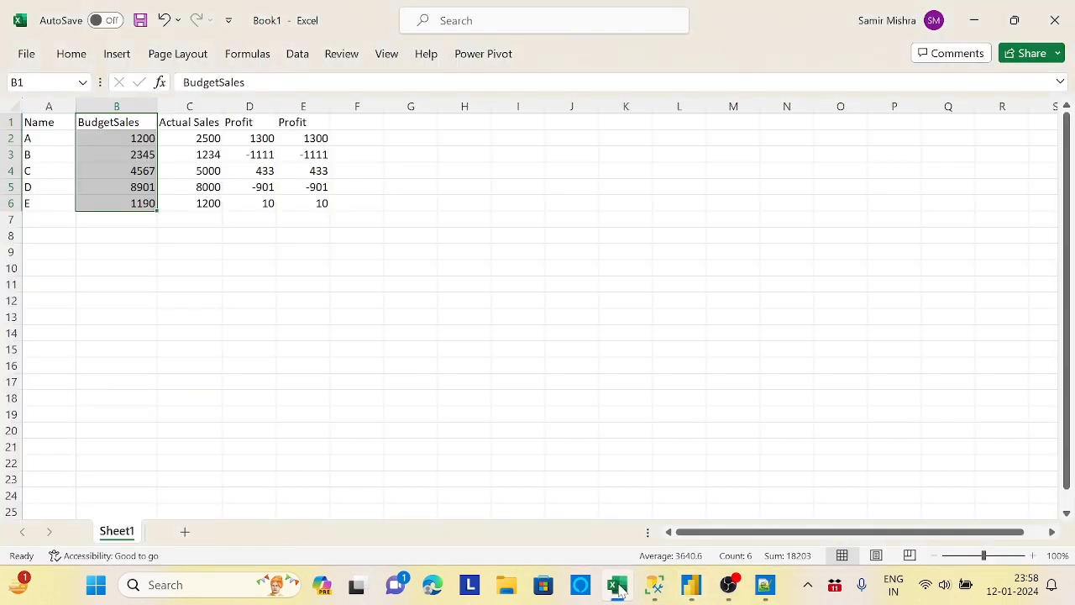
pyautogui.click(618, 588)
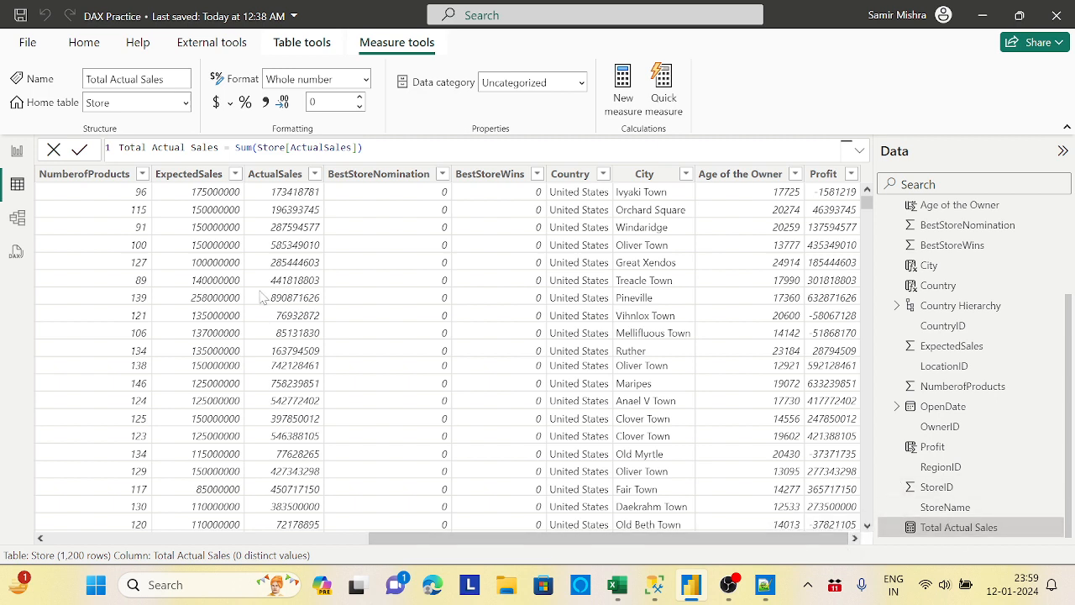
# - Add a new page in the report view and insert an enlarged table visual on it
pyautogui.click(17, 152)
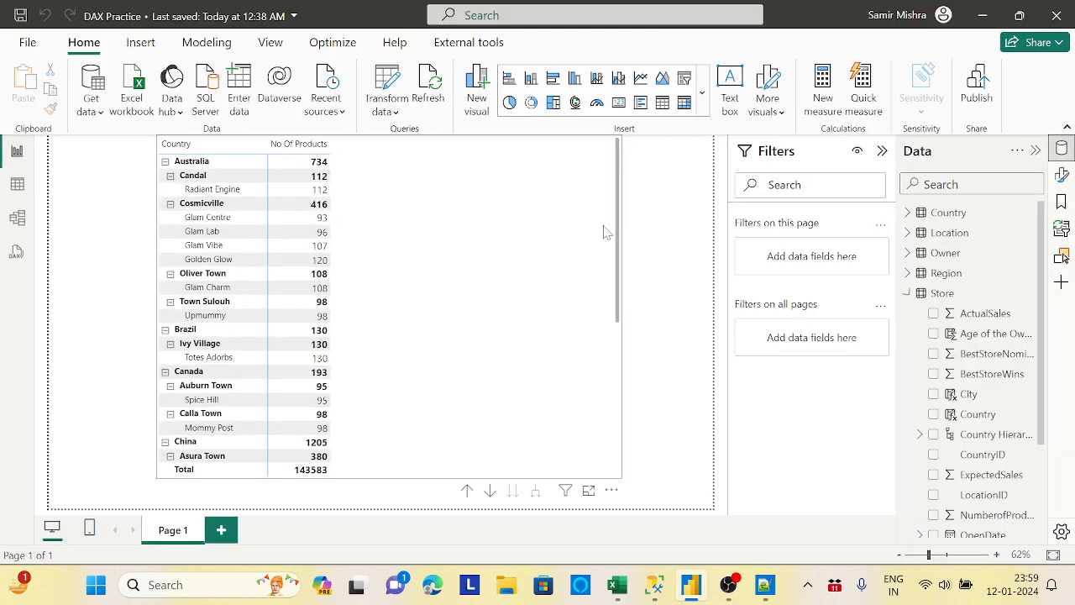
pyautogui.click(221, 529)
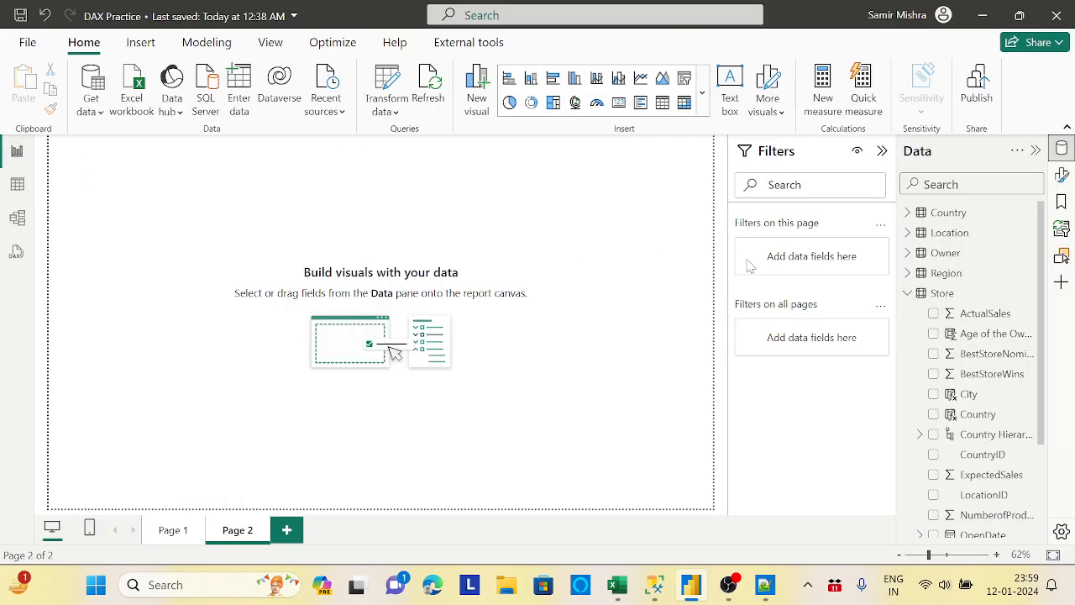
pyautogui.click(664, 104)
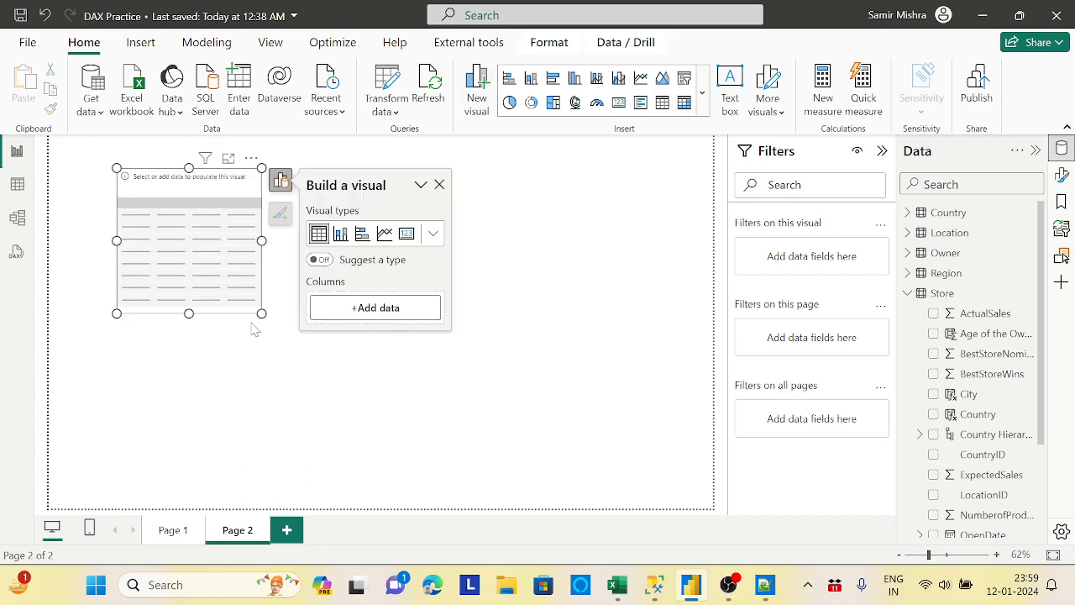
pyautogui.moveTo(260, 312); pyautogui.dragTo(354, 339)
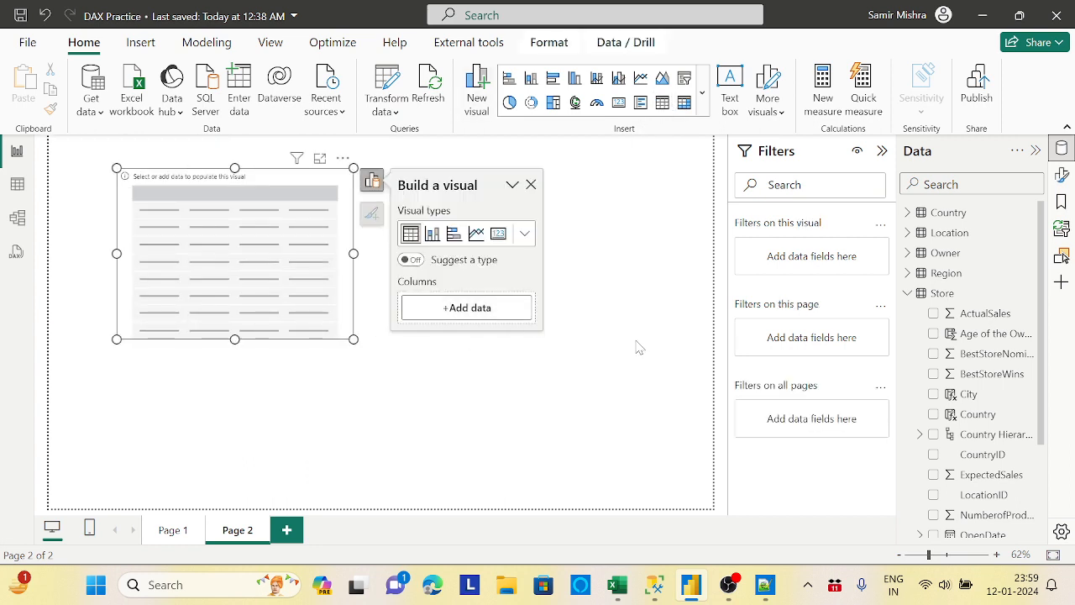
# - Add the Total Actual Sales measure from the Store table to the table visual and shift the visual on the page
pyautogui.moveTo(1044, 351); pyautogui.dragTo(1042, 446)
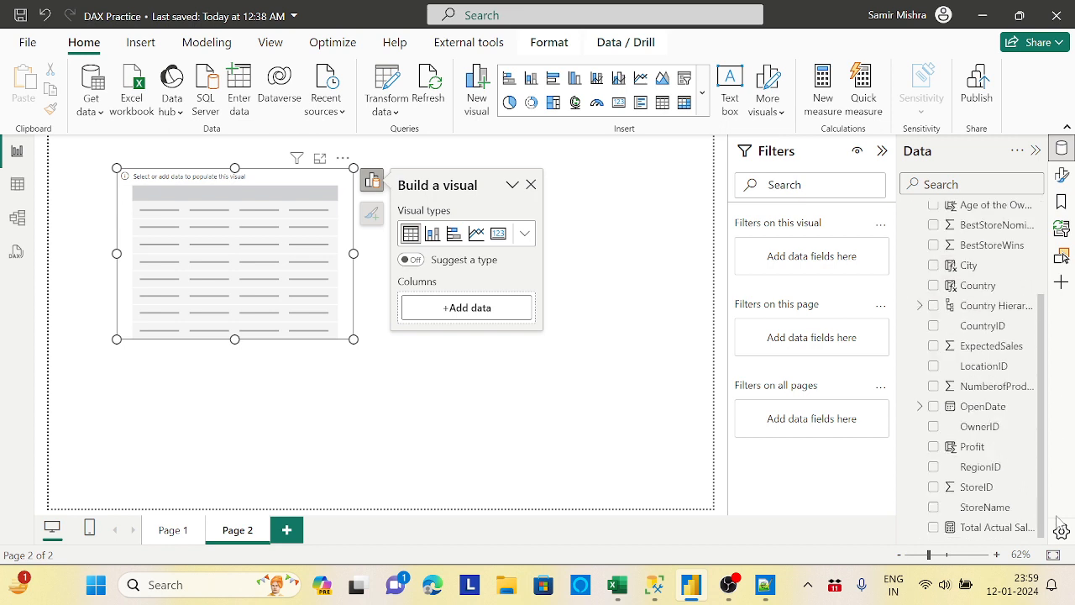
pyautogui.moveTo(987, 527); pyautogui.dragTo(246, 264)
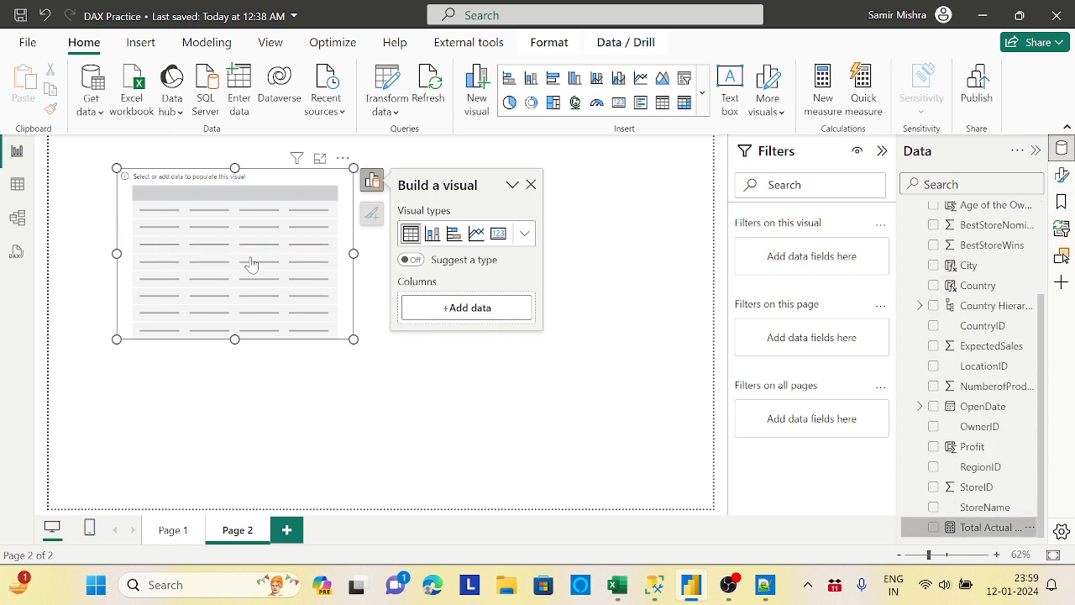
pyautogui.click(303, 246)
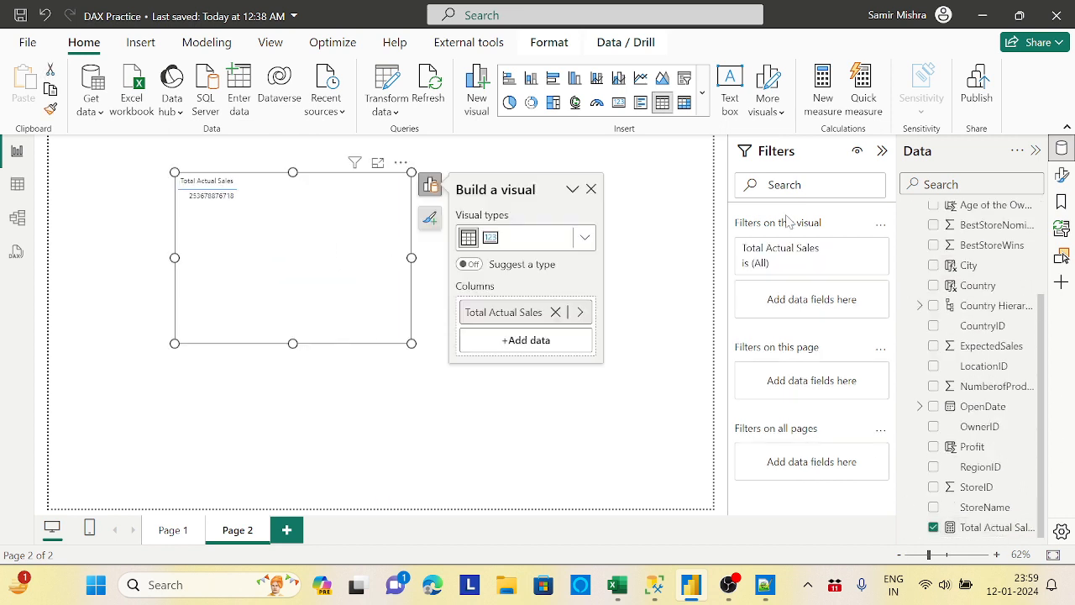
# - Increase the font size of the values in the Total Actual Sales table visual
pyautogui.click(1063, 175)
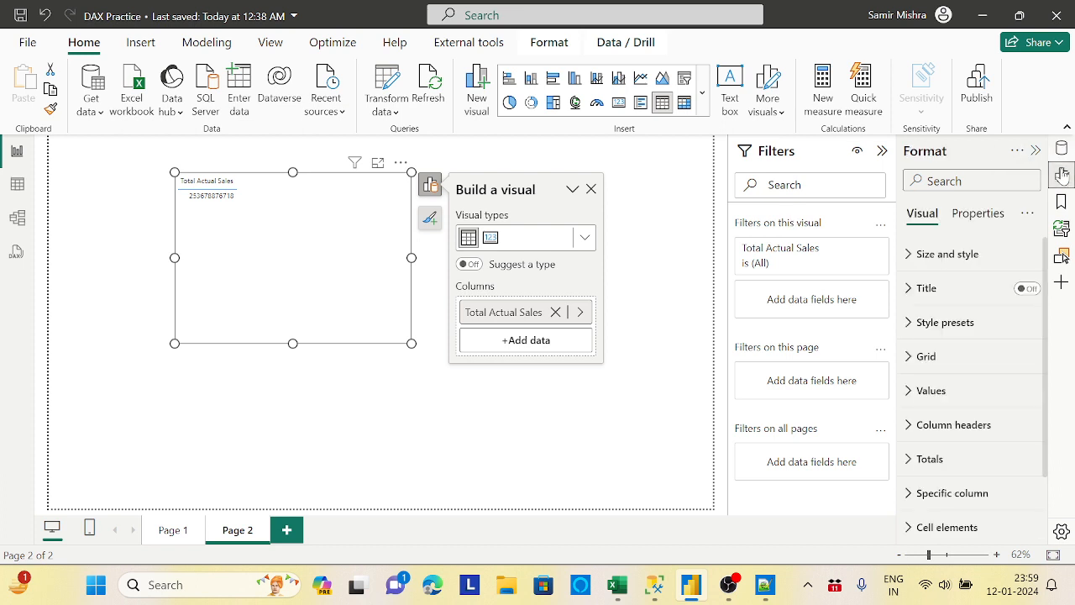
pyautogui.click(929, 393)
pyautogui.click(1030, 480)
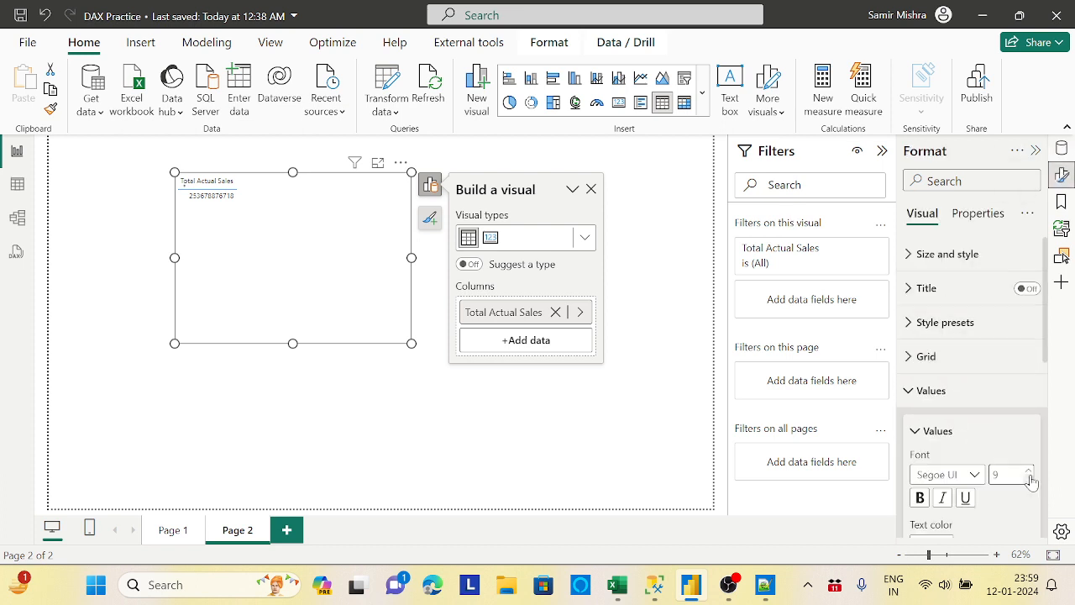
pyautogui.click(1030, 479)
pyautogui.click(1031, 471)
pyautogui.click(1031, 472)
pyautogui.click(1031, 471)
pyautogui.click(1030, 471)
pyautogui.click(909, 391)
# - Set the table's column header font size to 16, and reposition and widen the visual on the page
pyautogui.click(913, 426)
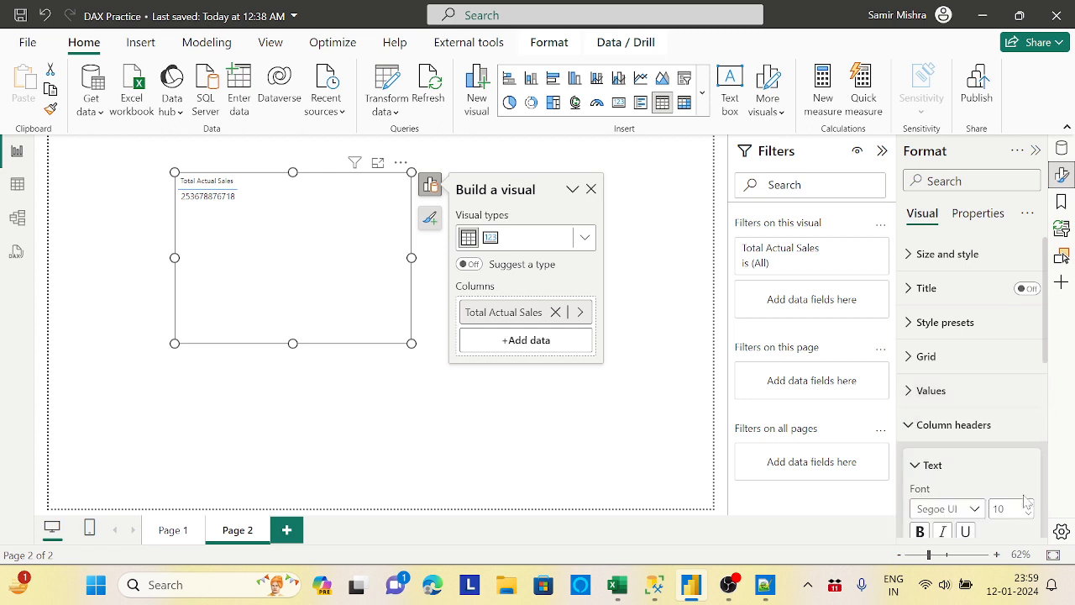
pyautogui.click(1031, 505)
pyautogui.click(1030, 505)
pyautogui.click(1030, 505)
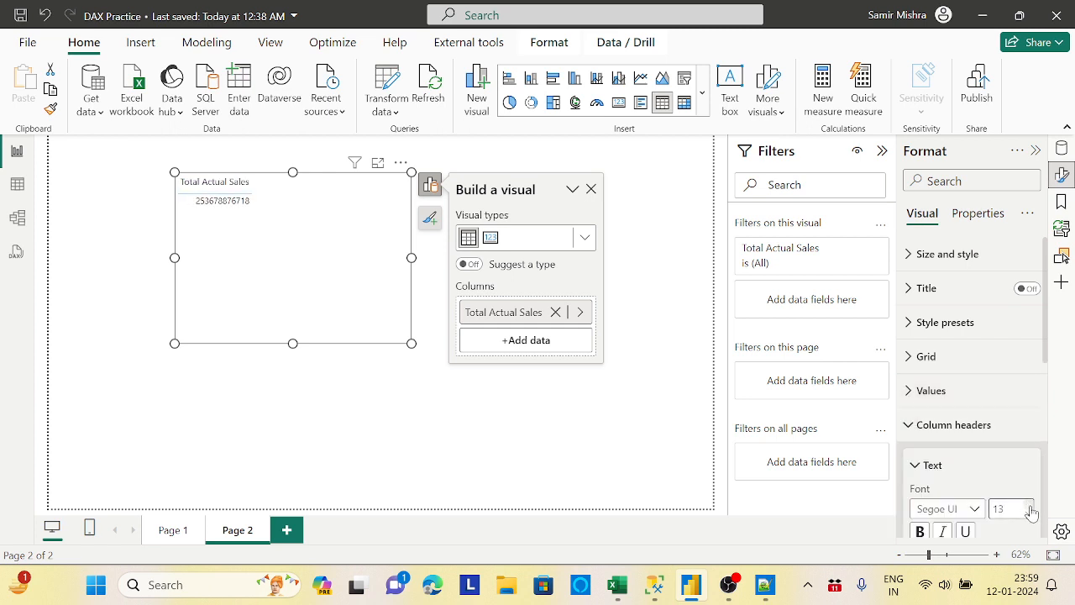
pyautogui.click(1030, 505)
pyautogui.click(1030, 505)
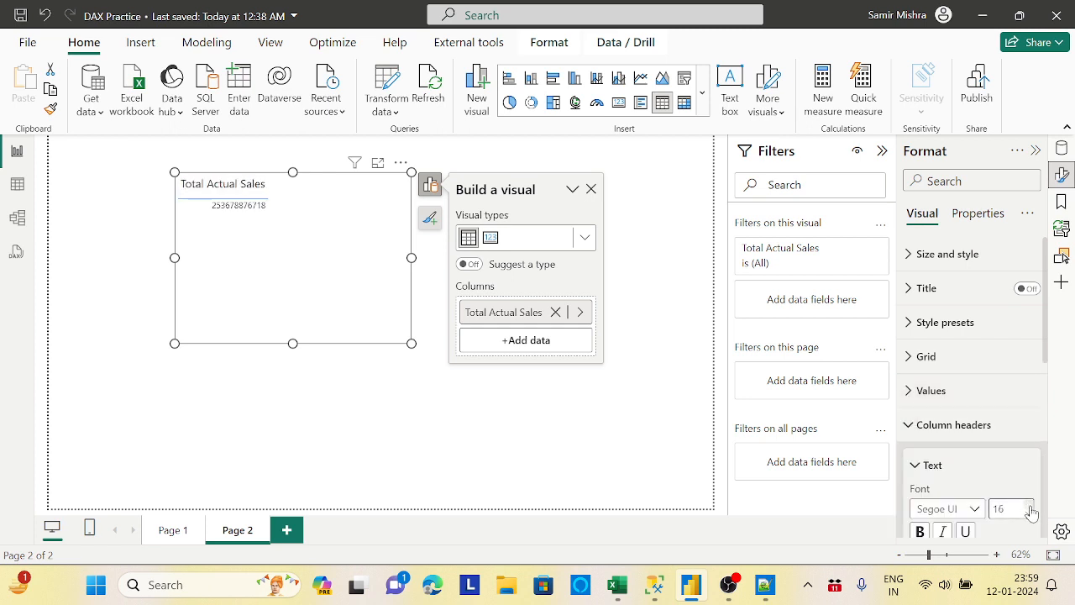
pyautogui.click(924, 425)
pyautogui.moveTo(298, 260); pyautogui.dragTo(335, 273)
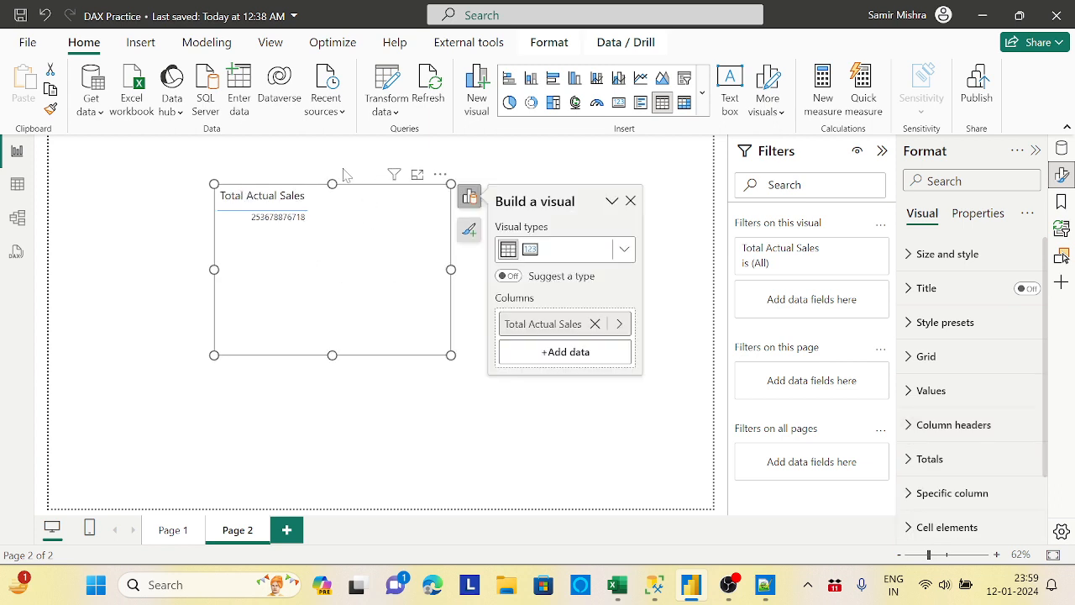
pyautogui.moveTo(215, 270); pyautogui.dragTo(137, 291)
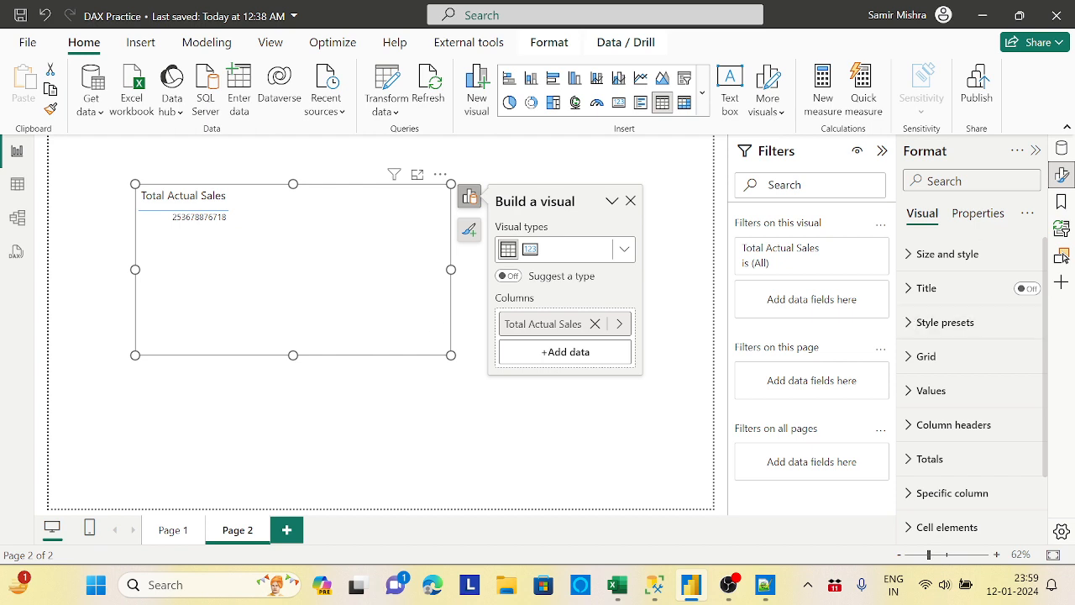
pyautogui.click(1063, 148)
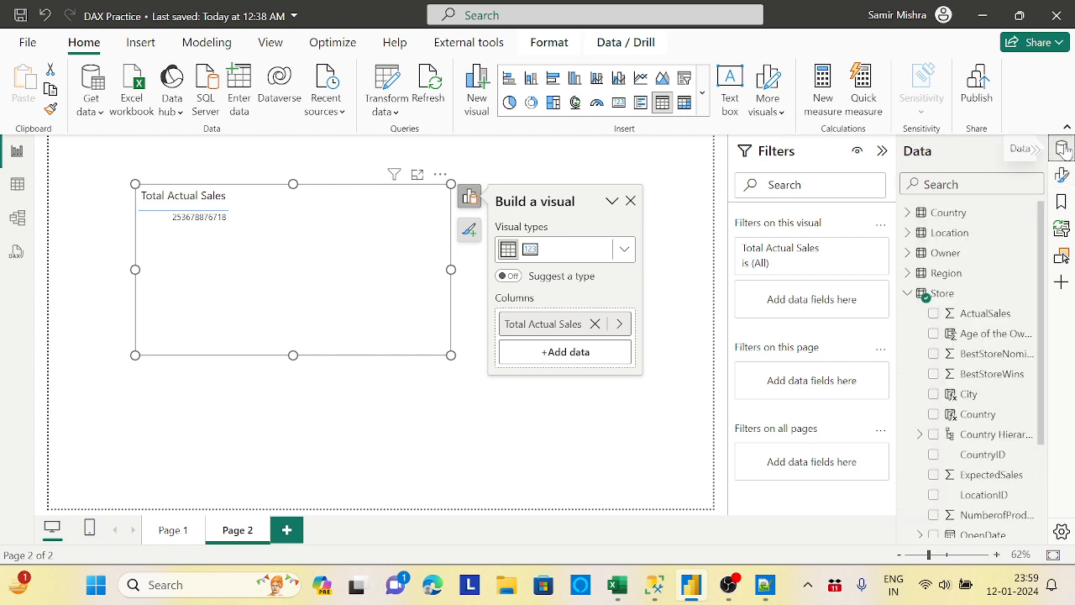
pyautogui.click(908, 294)
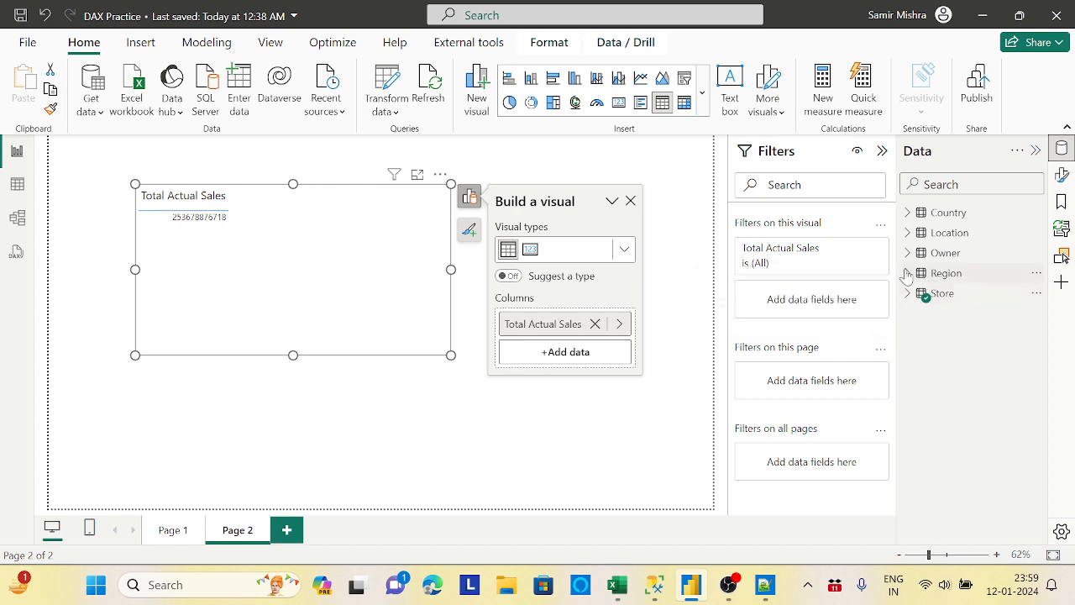
pyautogui.click(910, 273)
pyautogui.moveTo(974, 294); pyautogui.dragTo(569, 322)
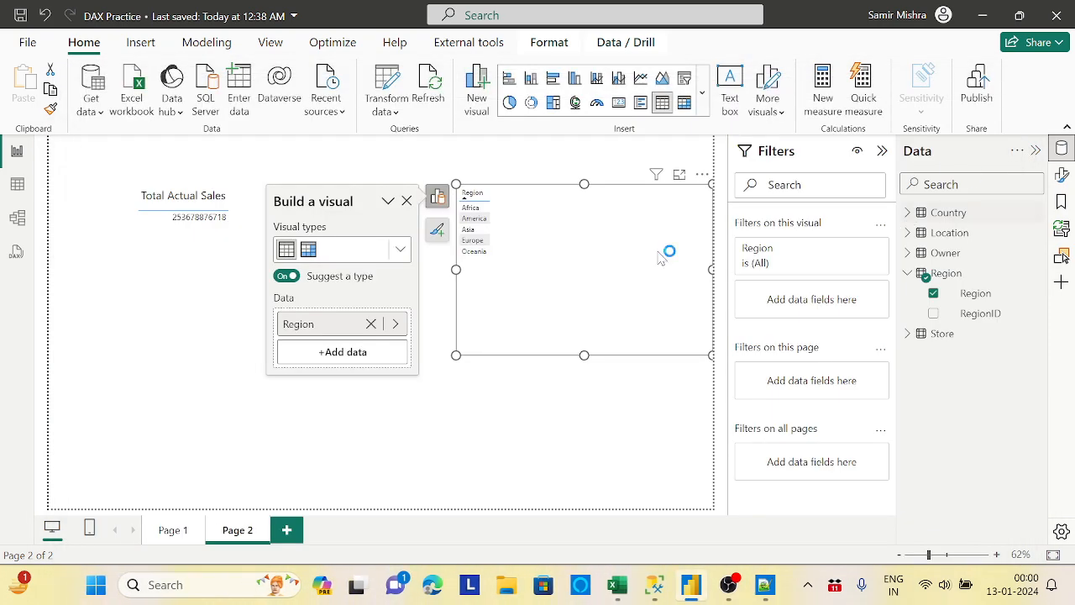
pyautogui.click(408, 203)
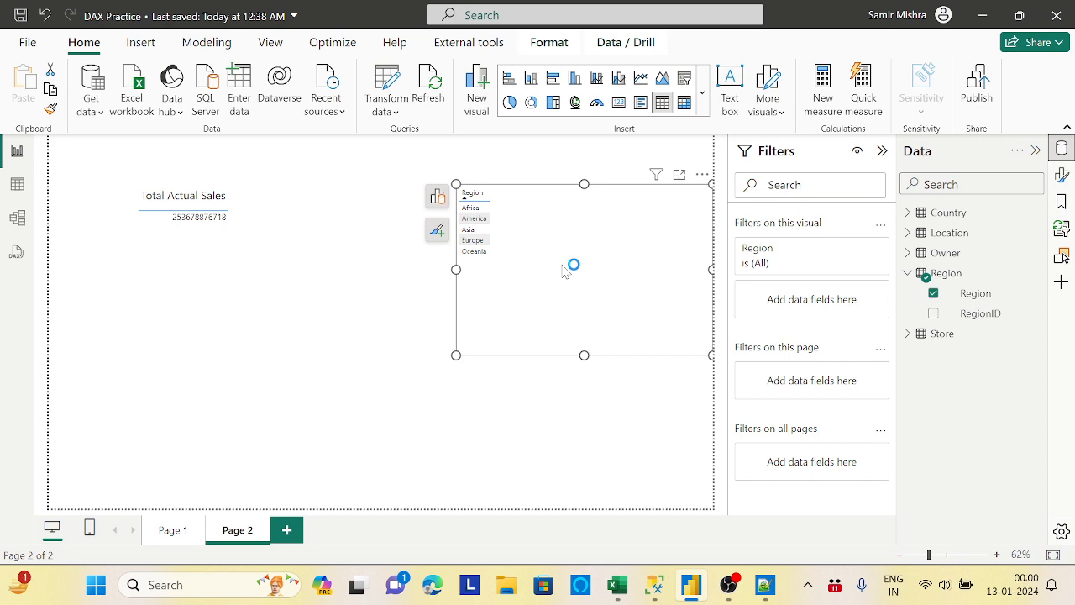
pyautogui.press('Delete')
pyautogui.click(367, 319)
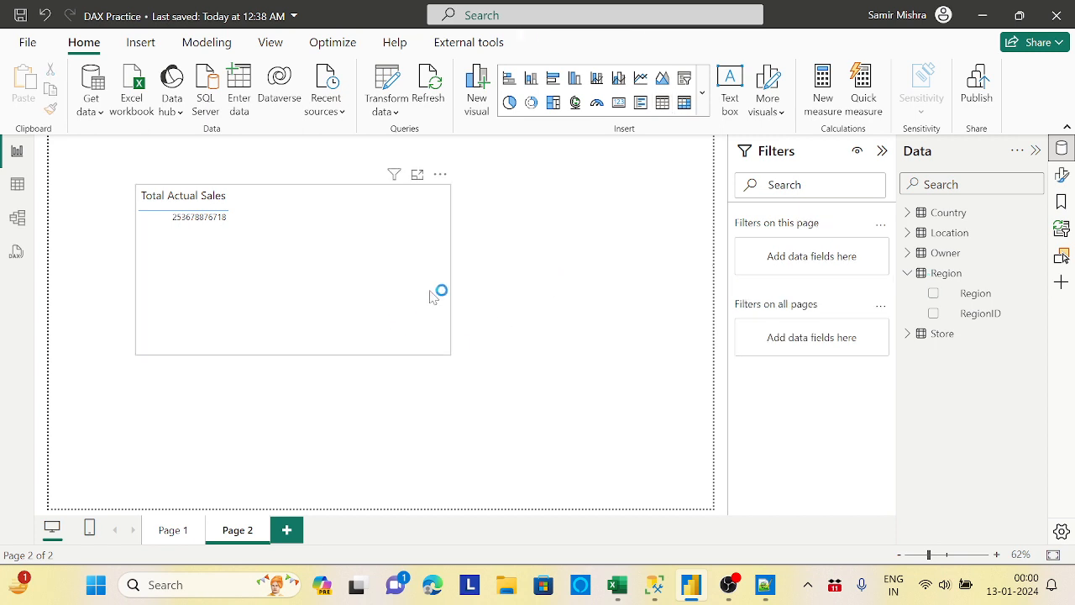
# - Add the Region field as the first column of the Total Actual Sales table and widen the visual slightly
pyautogui.click(470, 196)
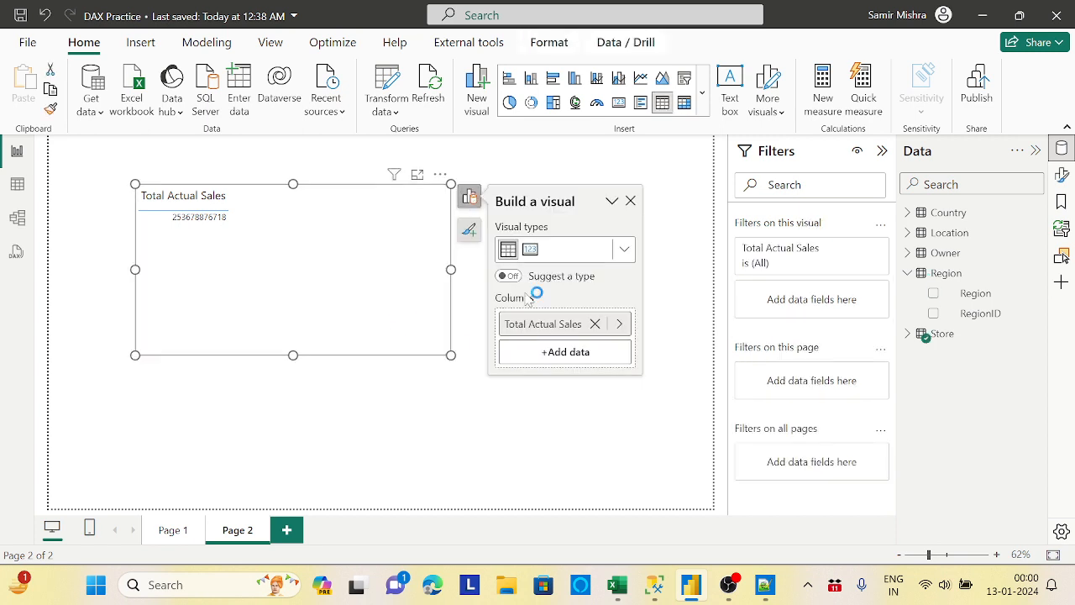
pyautogui.click(556, 352)
pyautogui.click(654, 307)
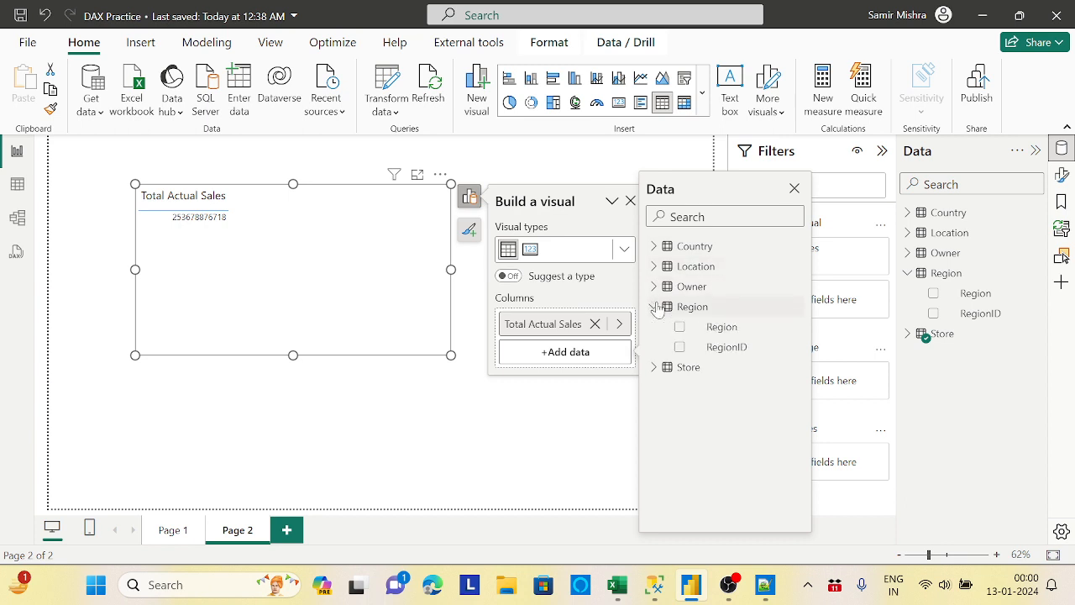
pyautogui.click(681, 329)
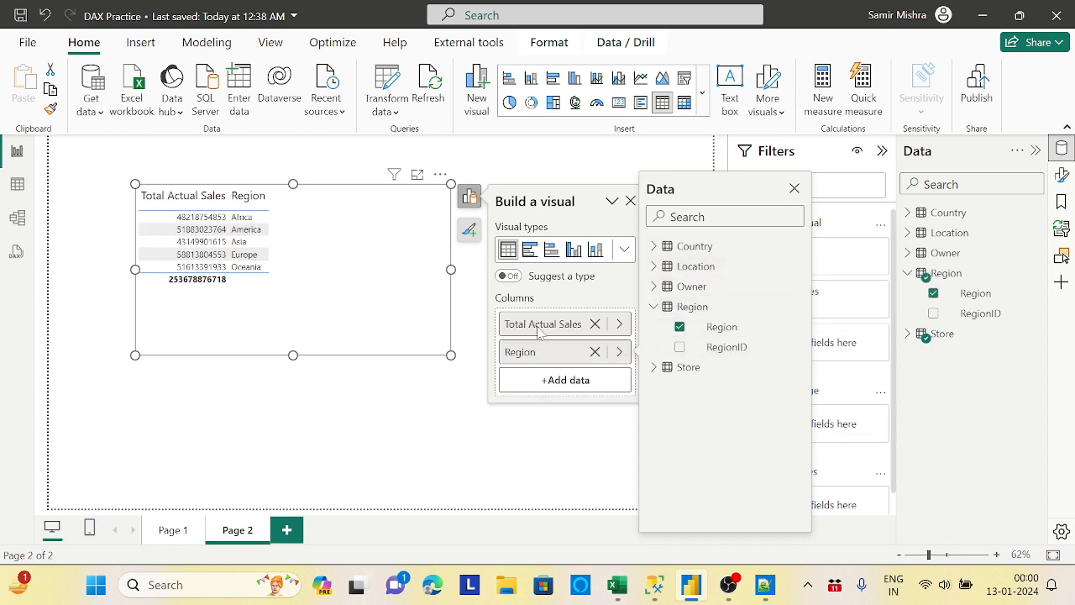
pyautogui.click(539, 368)
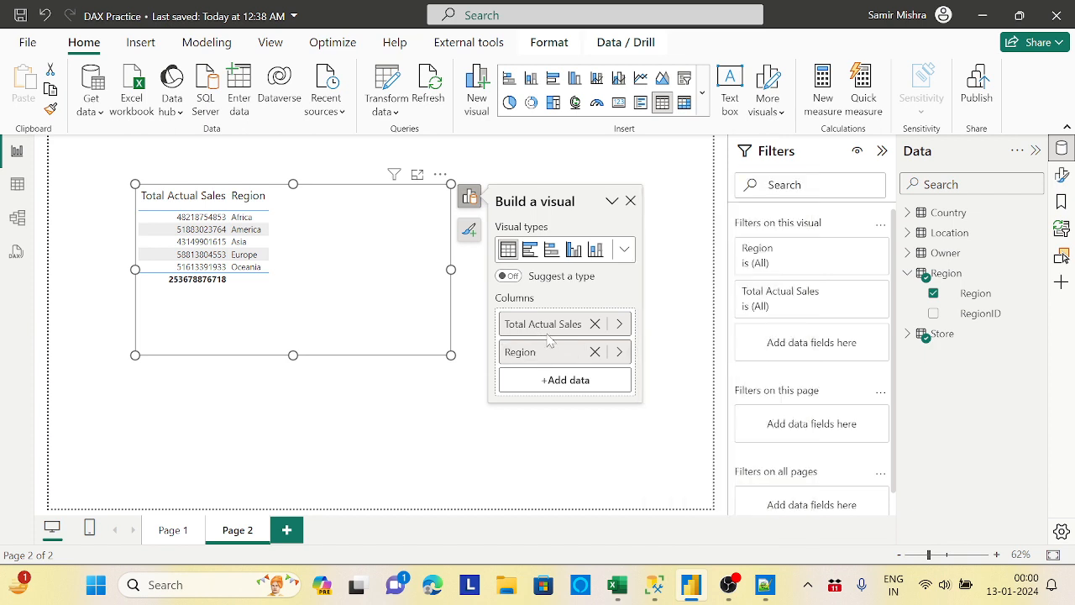
pyautogui.moveTo(541, 325); pyautogui.dragTo(552, 378)
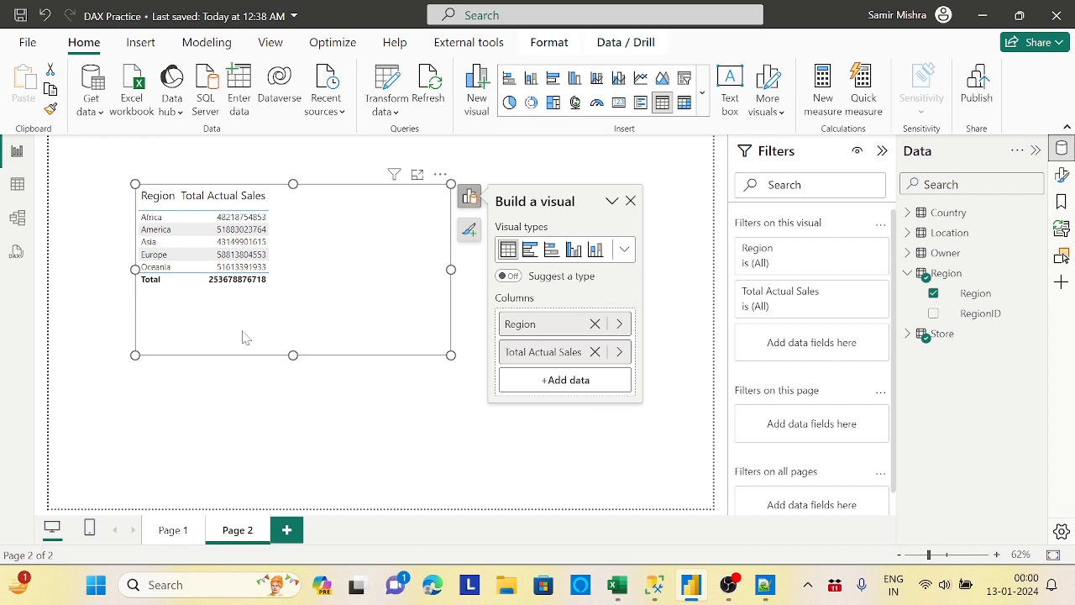
pyautogui.moveTo(135, 271); pyautogui.dragTo(109, 273)
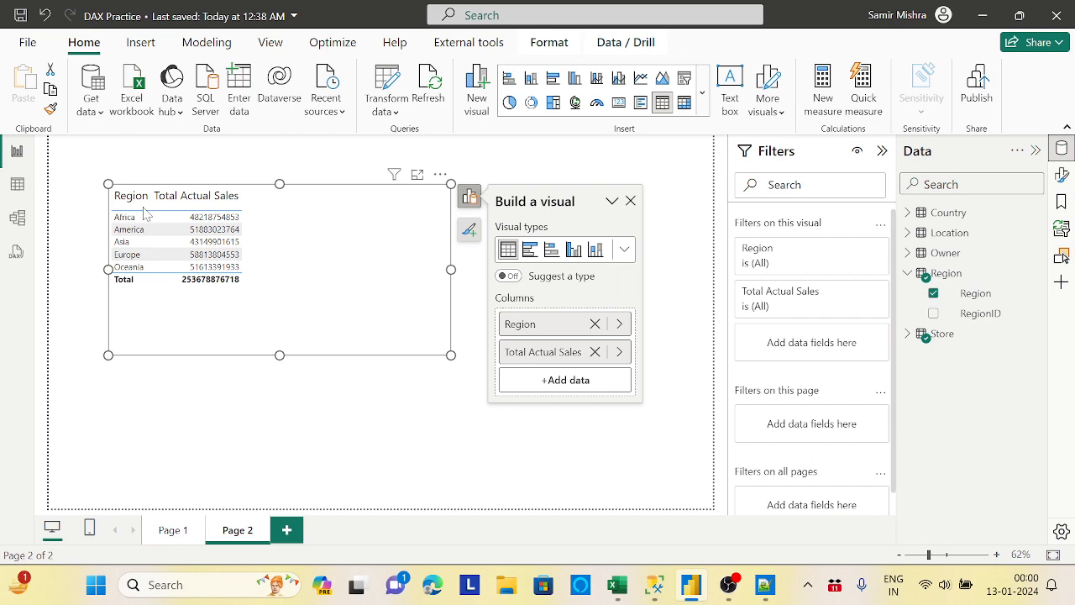
# - Examine the Region table's rows in Table view and go back to the report page to compare them with the visual
pyautogui.click(18, 188)
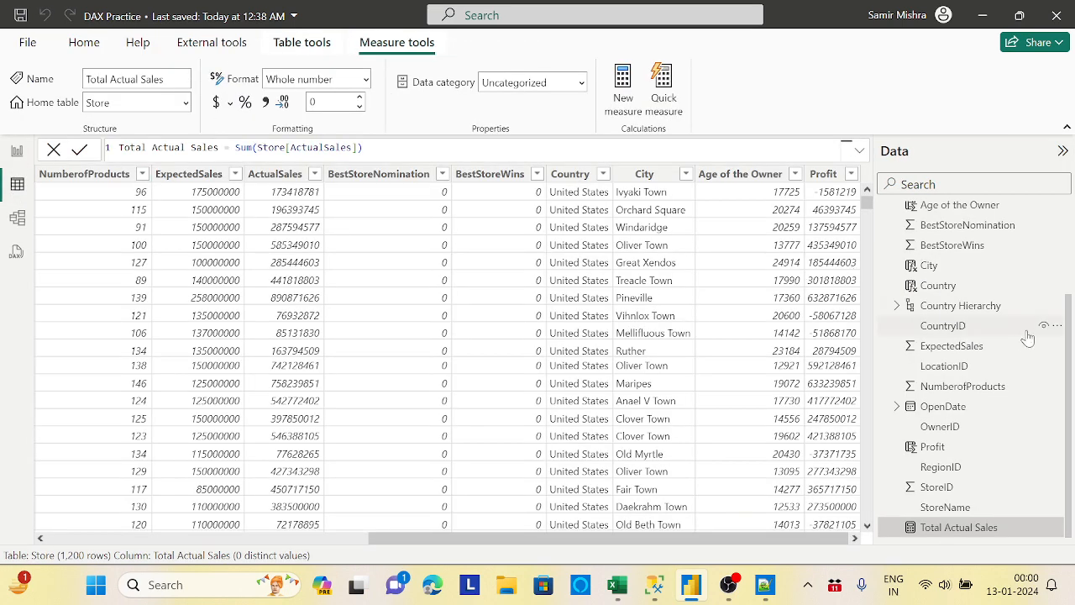
pyautogui.click(1071, 345)
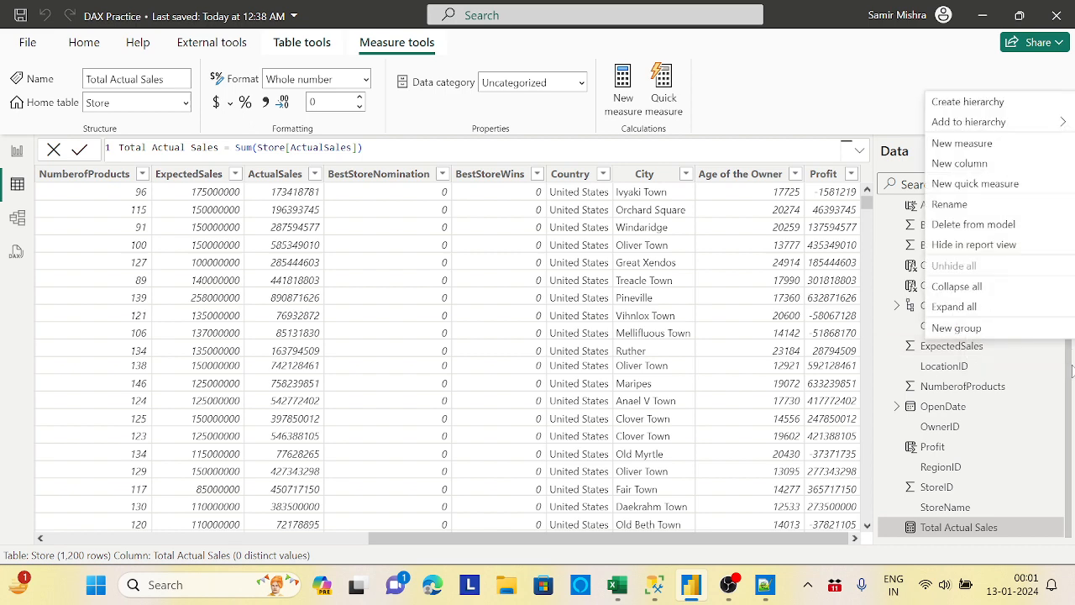
pyautogui.moveTo(1072, 369); pyautogui.dragTo(1072, 271)
pyautogui.click(963, 386)
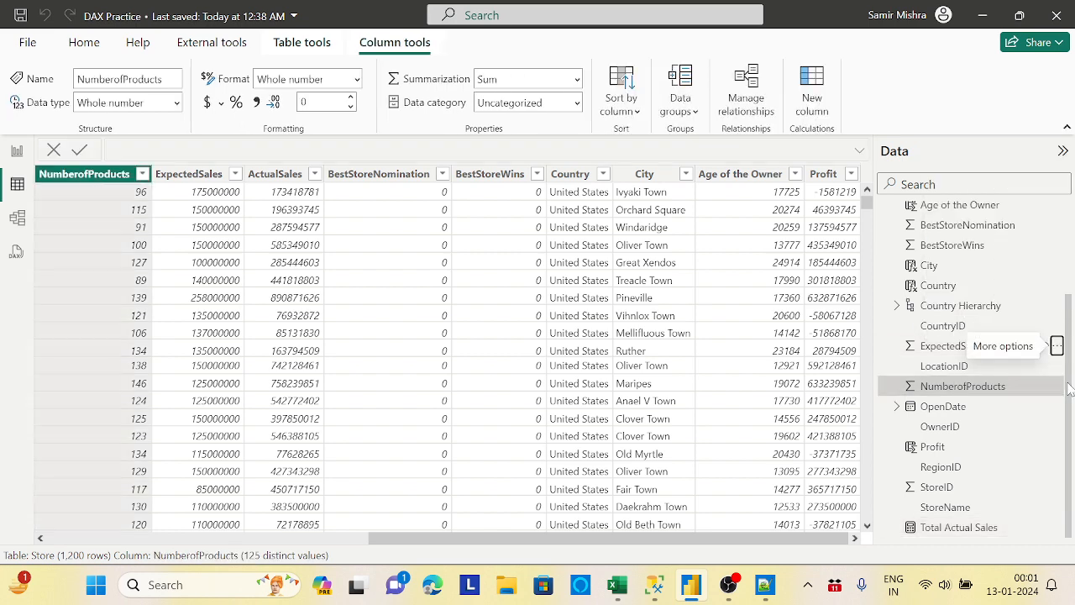
pyautogui.scroll(2, 966, 353)
pyautogui.click(885, 242)
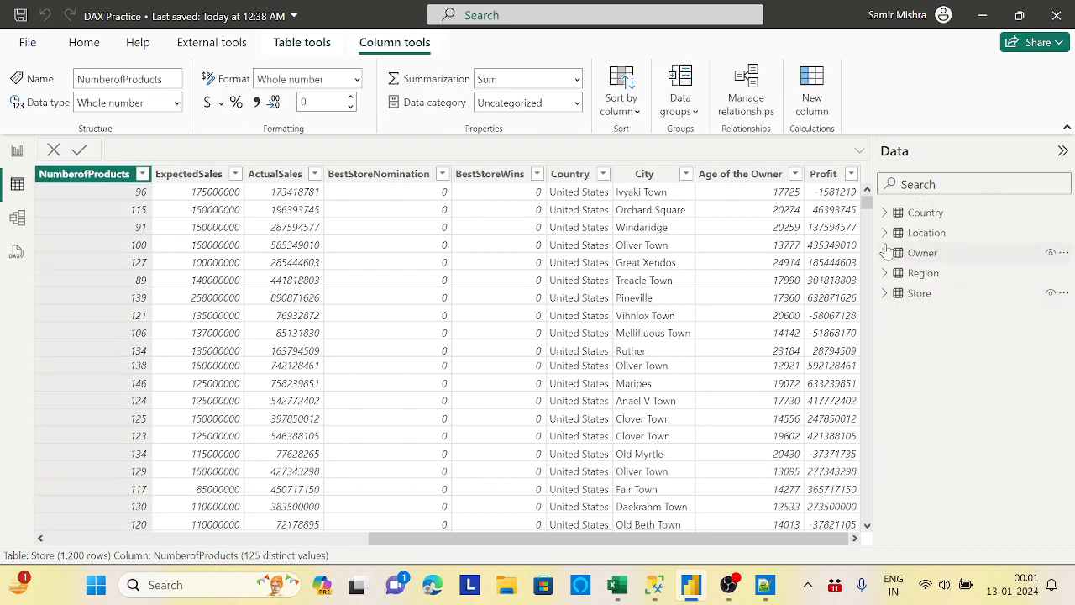
pyautogui.click(922, 278)
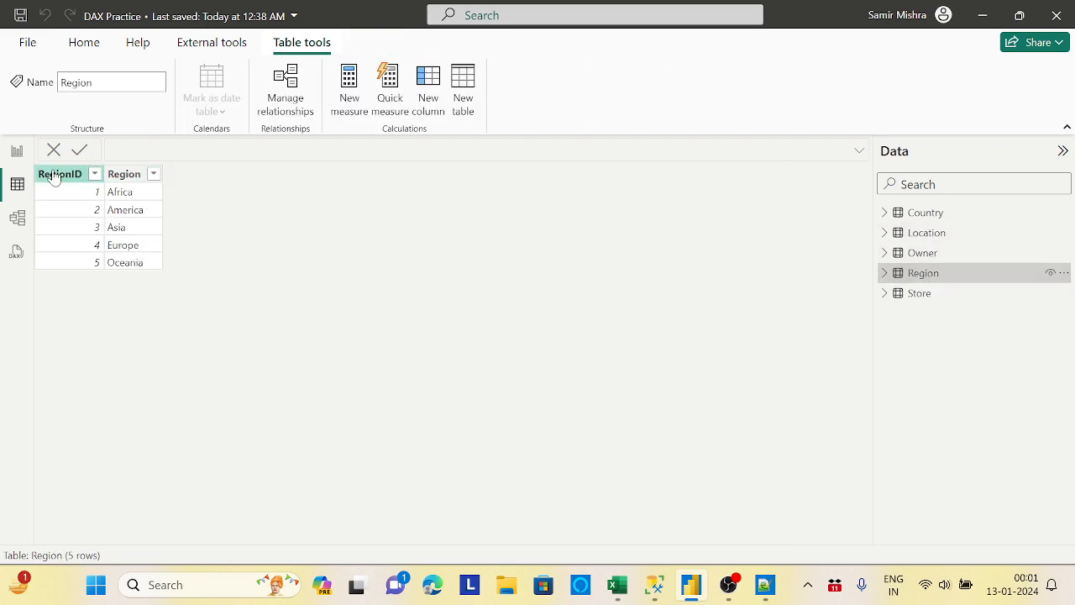
pyautogui.click(16, 151)
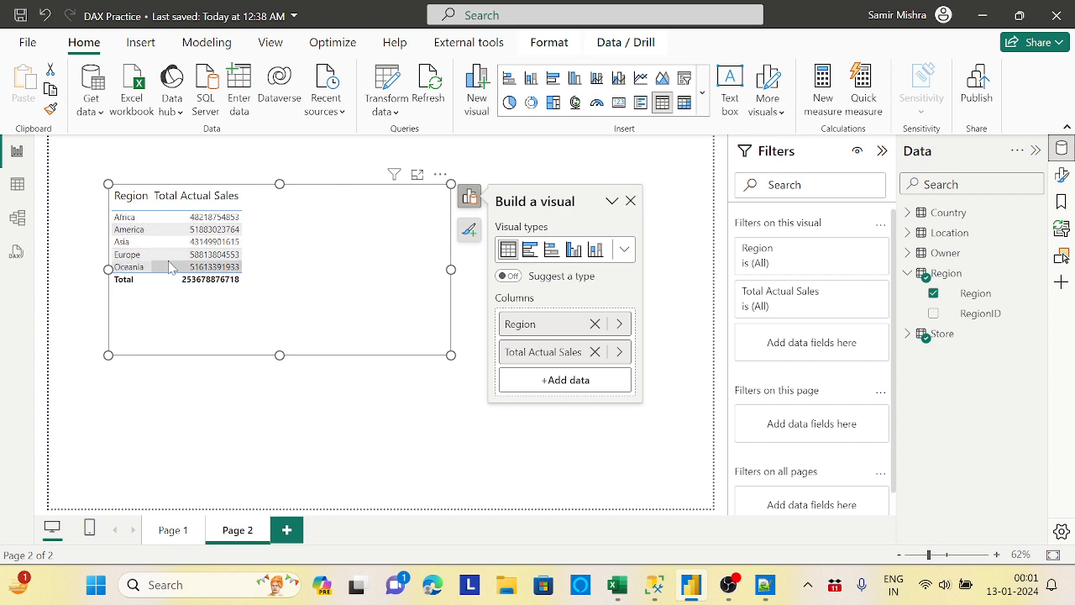
# - Filter the Region table's Region column to Africa only in Table view, and return to the report page
pyautogui.click(18, 185)
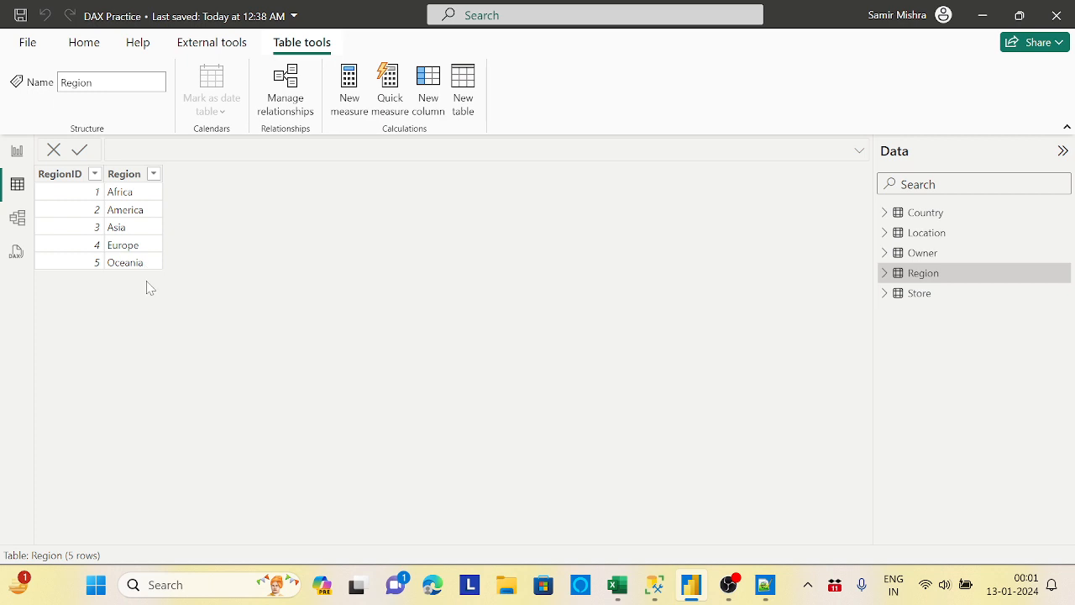
pyautogui.click(153, 175)
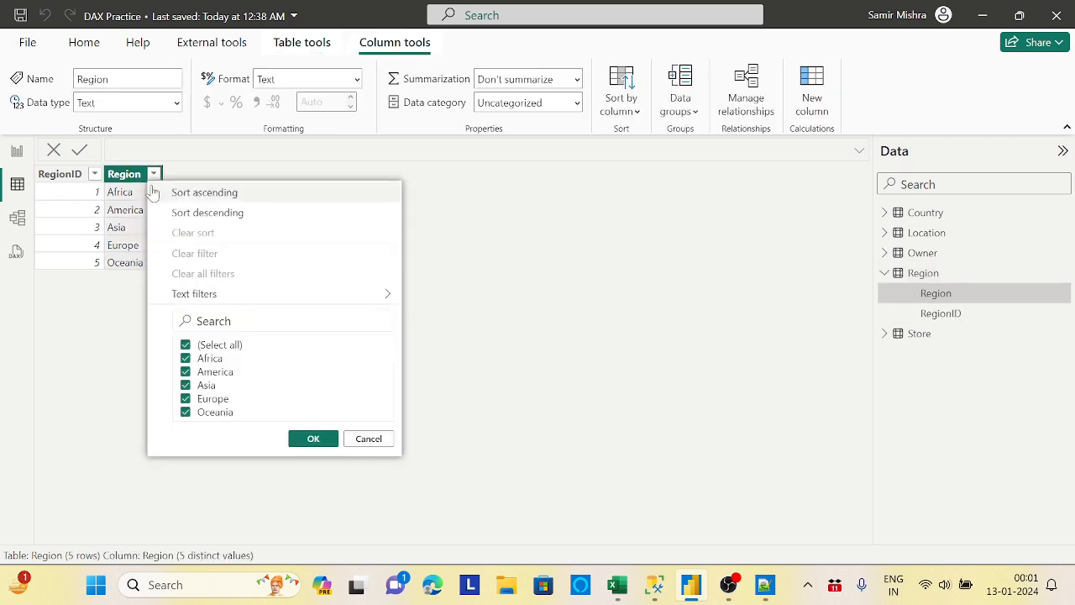
pyautogui.click(185, 346)
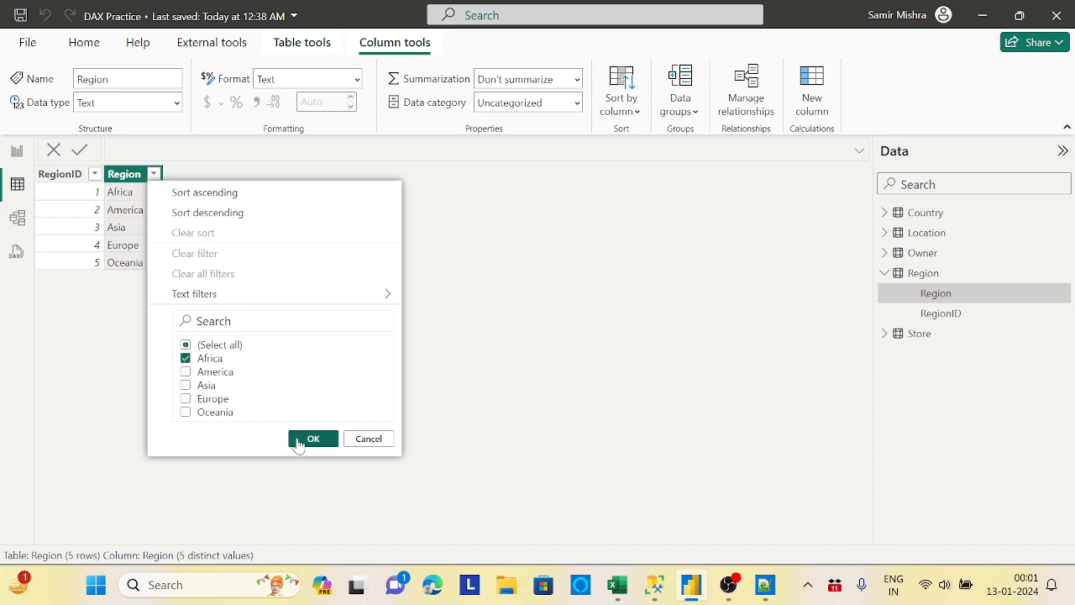
pyautogui.click(309, 438)
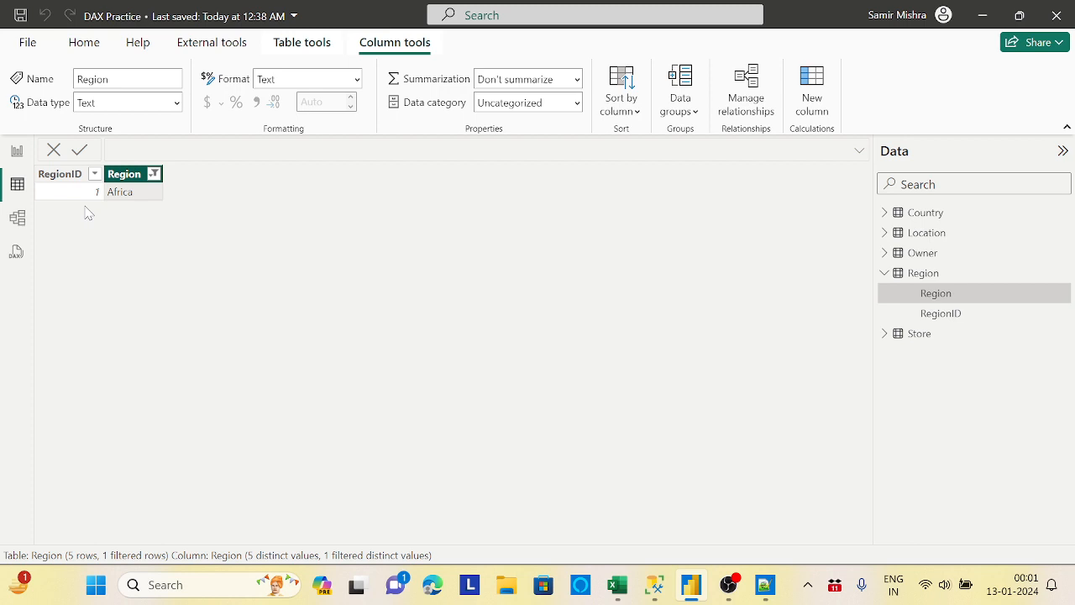
pyautogui.click(17, 151)
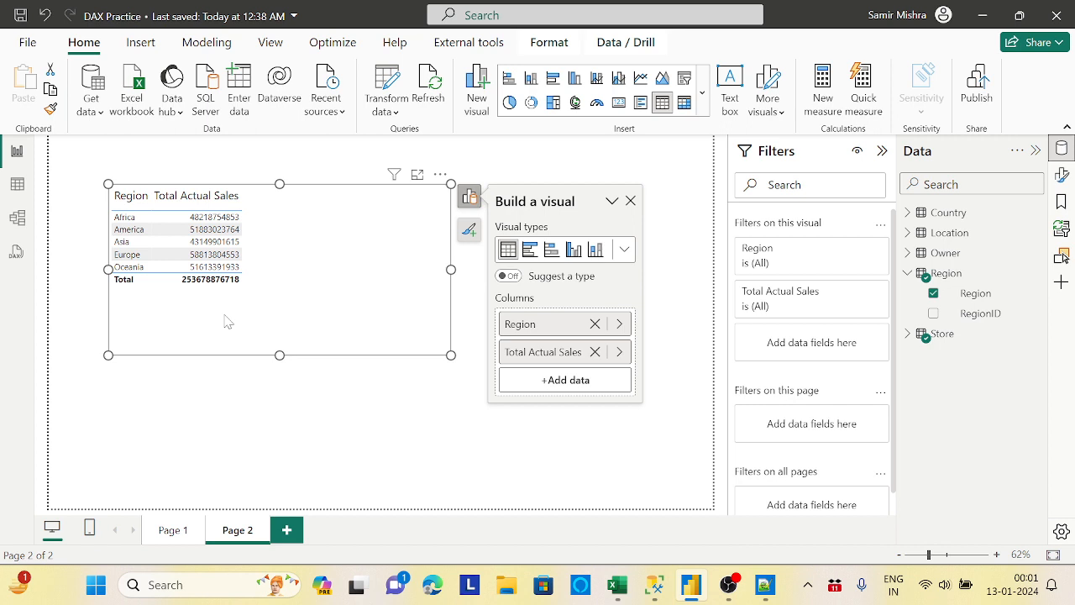
# - Inspect the properties of the relationship between the Region and Store tables in Model view
pyautogui.click(17, 184)
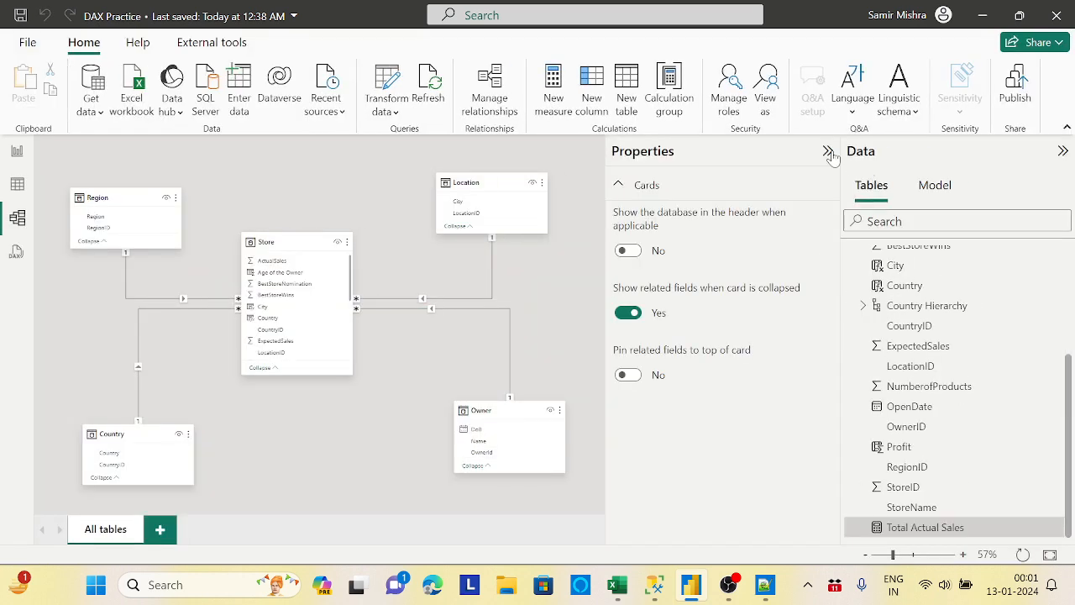
pyautogui.click(828, 150)
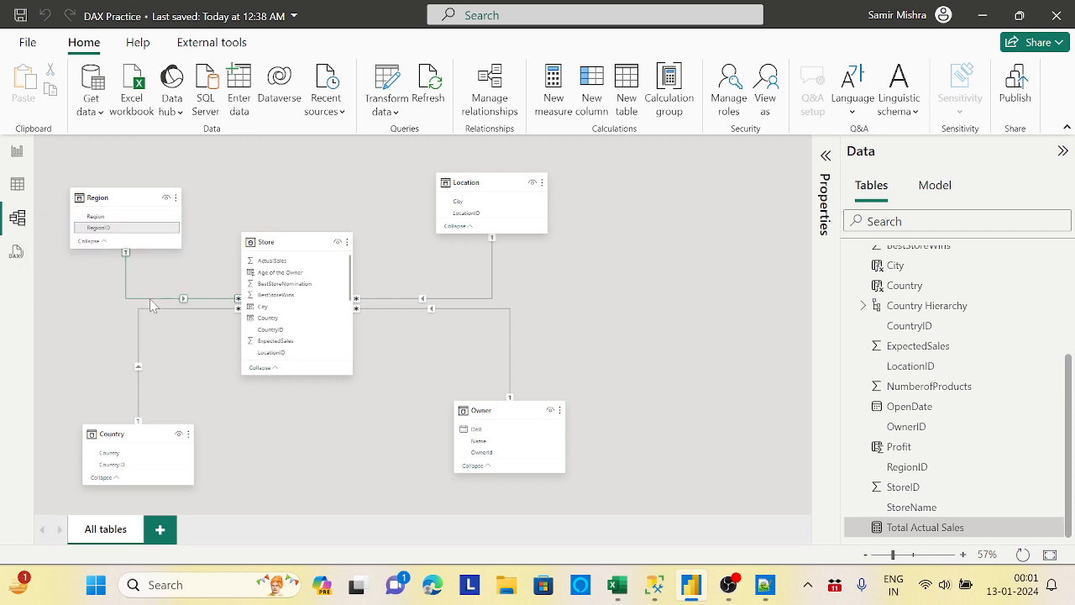
pyautogui.click(175, 303)
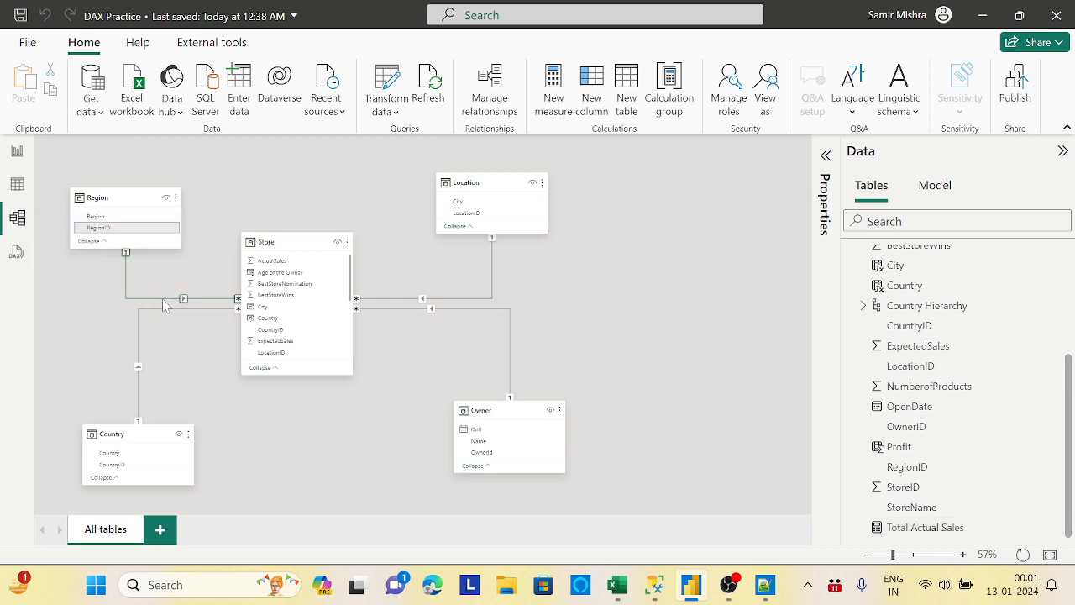
pyautogui.click(826, 158)
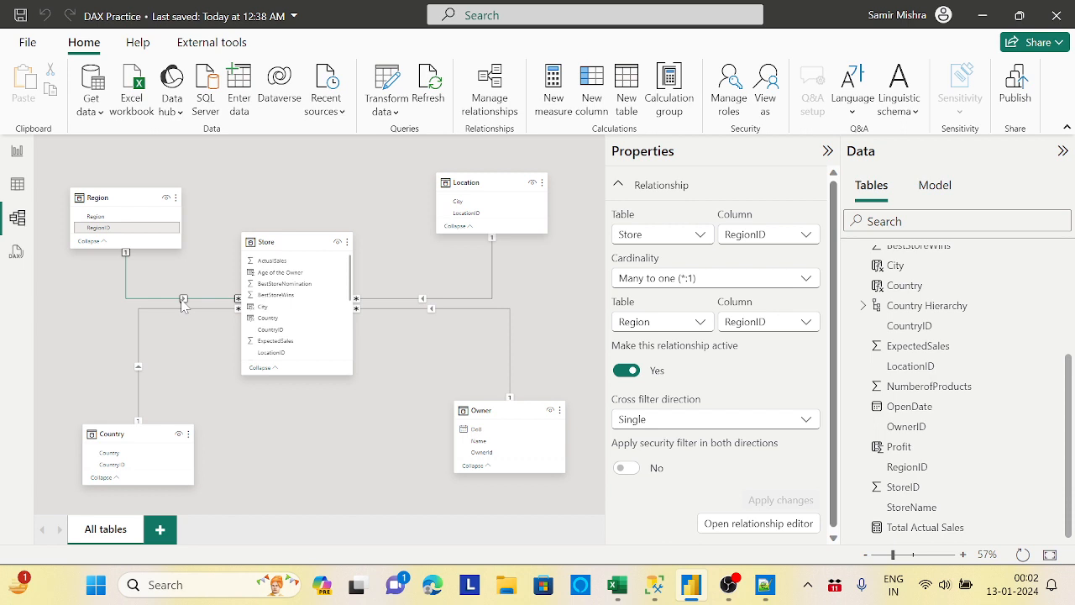
# - Filter the Store table's RegionID column to 1 in Table view and select the ActualSales column
pyautogui.click(17, 184)
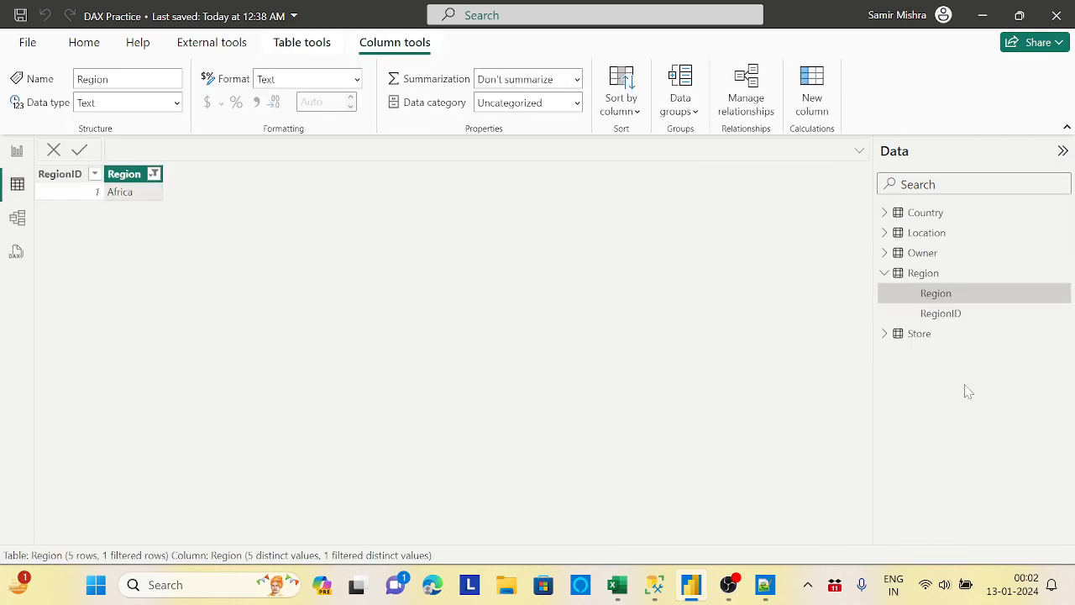
pyautogui.click(919, 342)
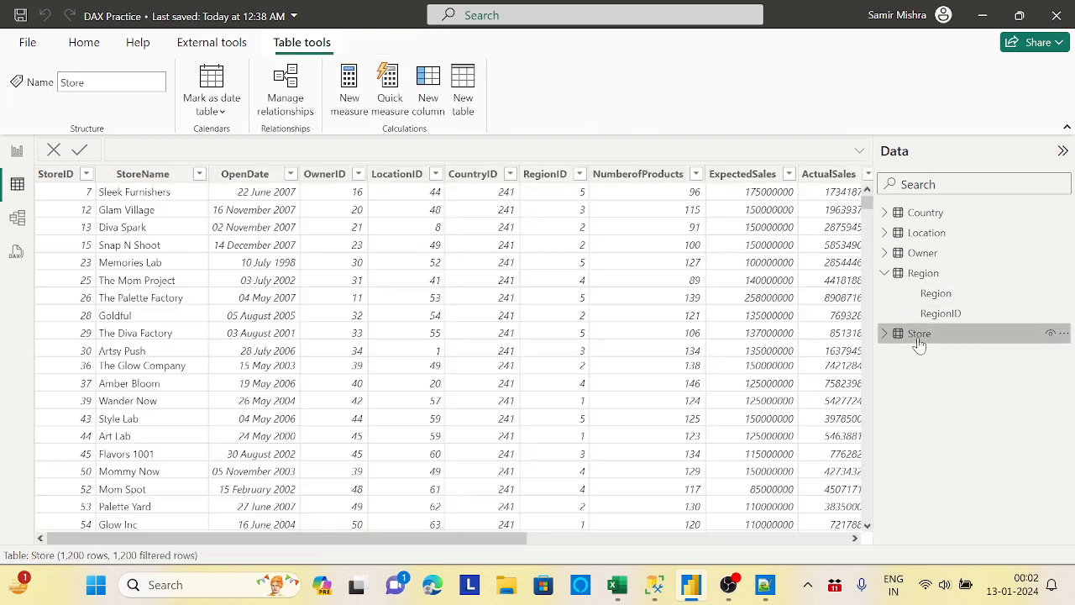
pyautogui.click(580, 175)
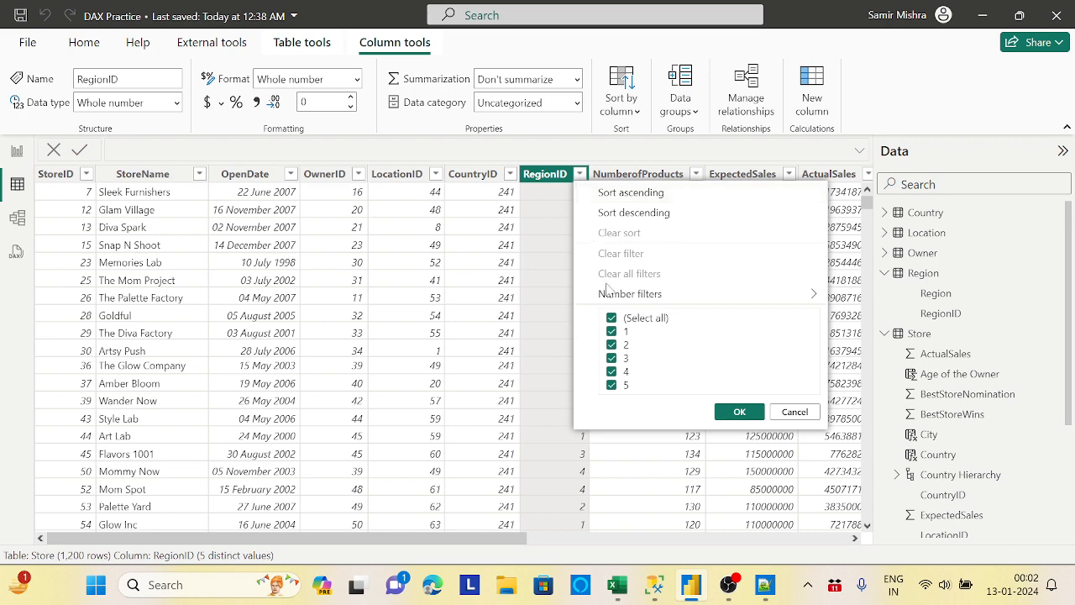
pyautogui.click(612, 319)
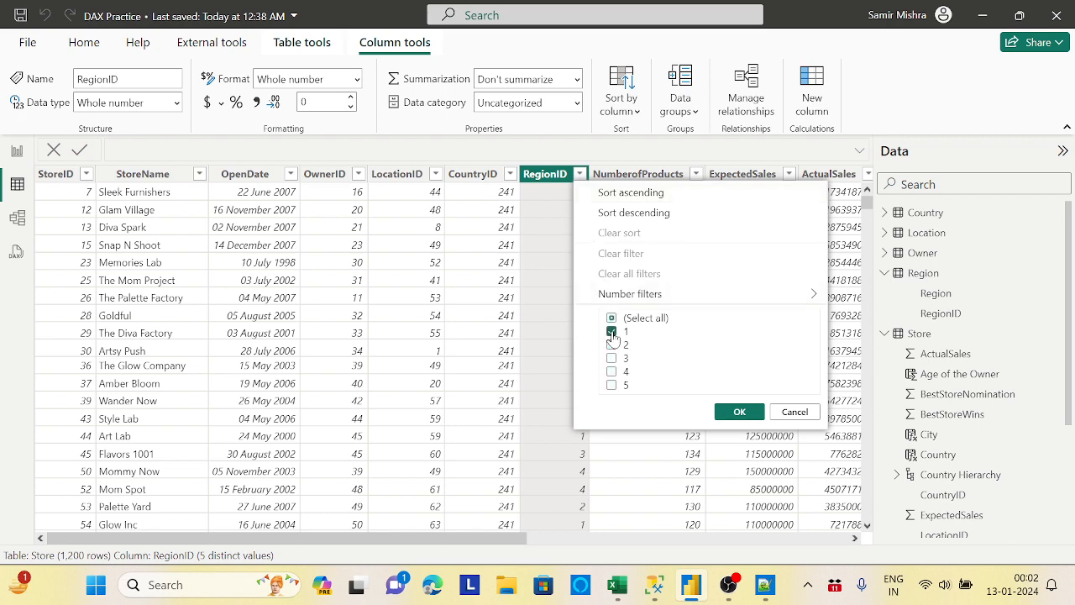
pyautogui.click(737, 412)
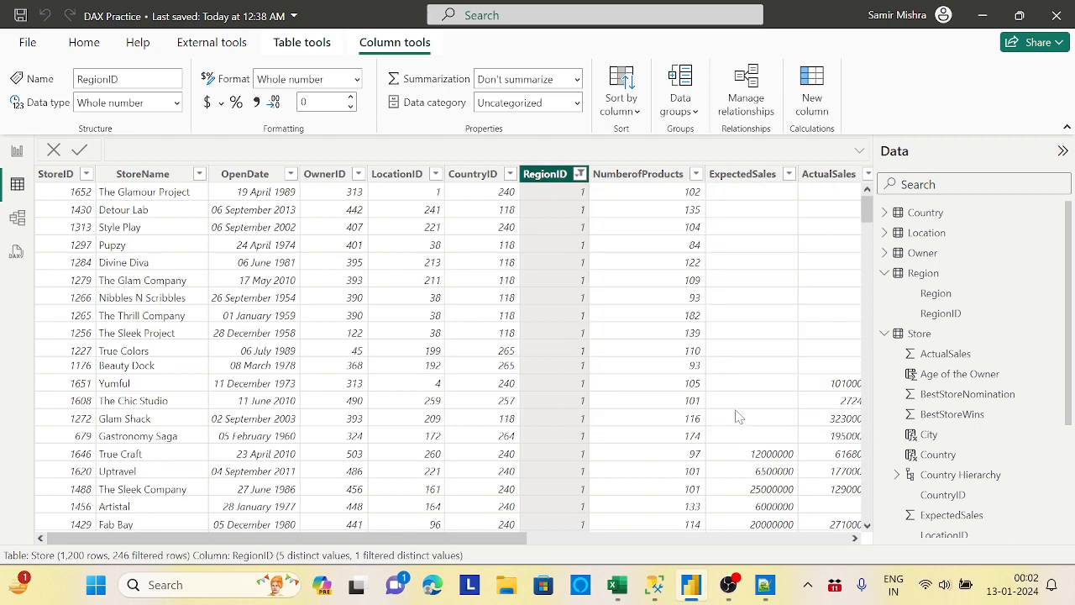
pyautogui.moveTo(422, 545); pyautogui.dragTo(676, 545)
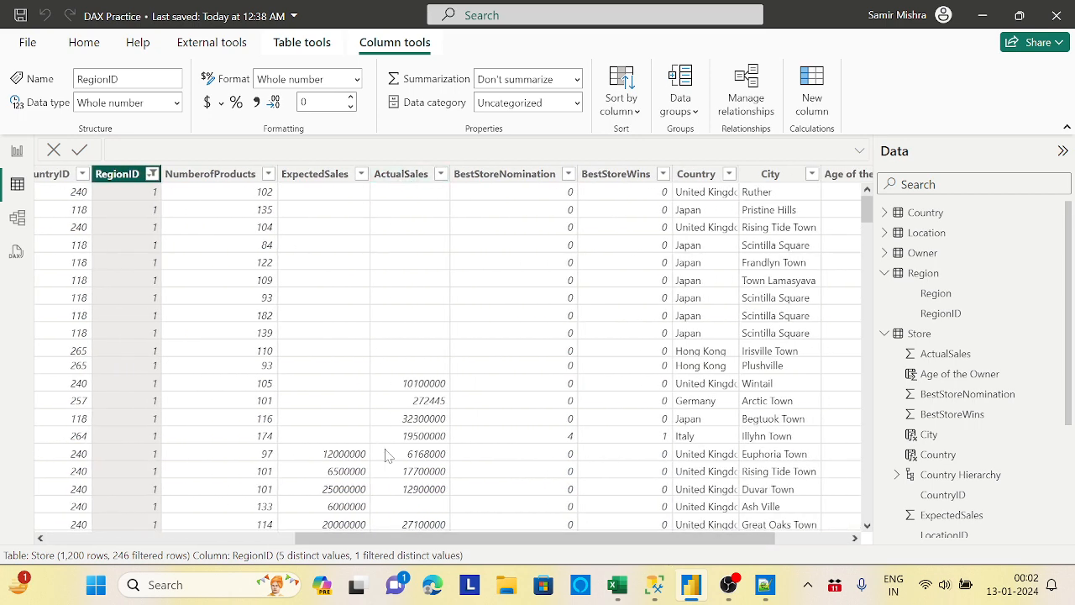
pyautogui.click(407, 175)
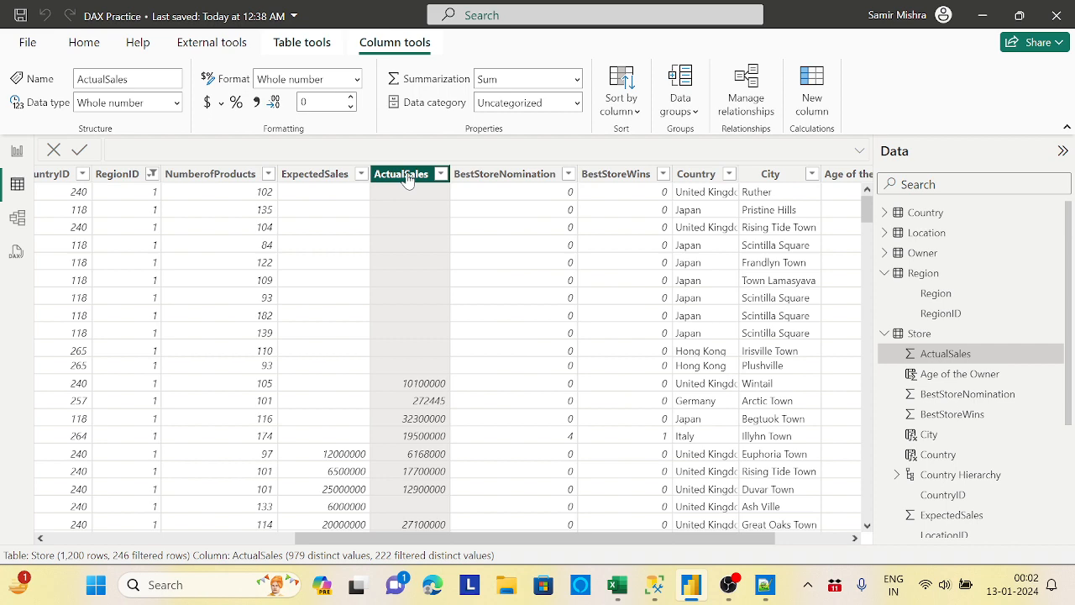
# - Return to the report page, move the Region sales table toward the page's upper-left corner, and make it narrower and taller
pyautogui.click(17, 150)
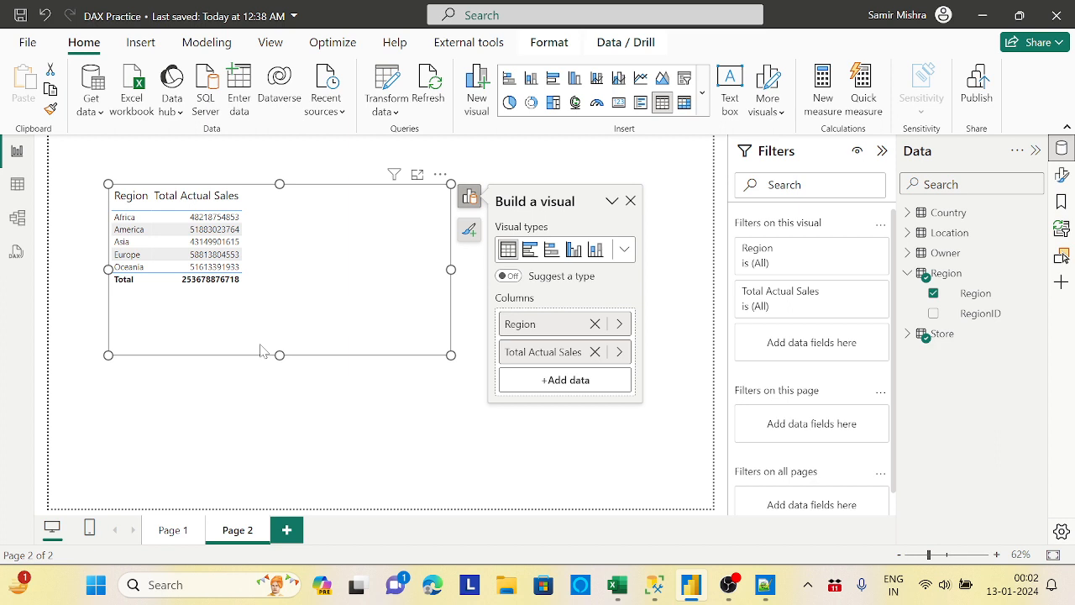
pyautogui.moveTo(333, 288); pyautogui.dragTo(306, 264)
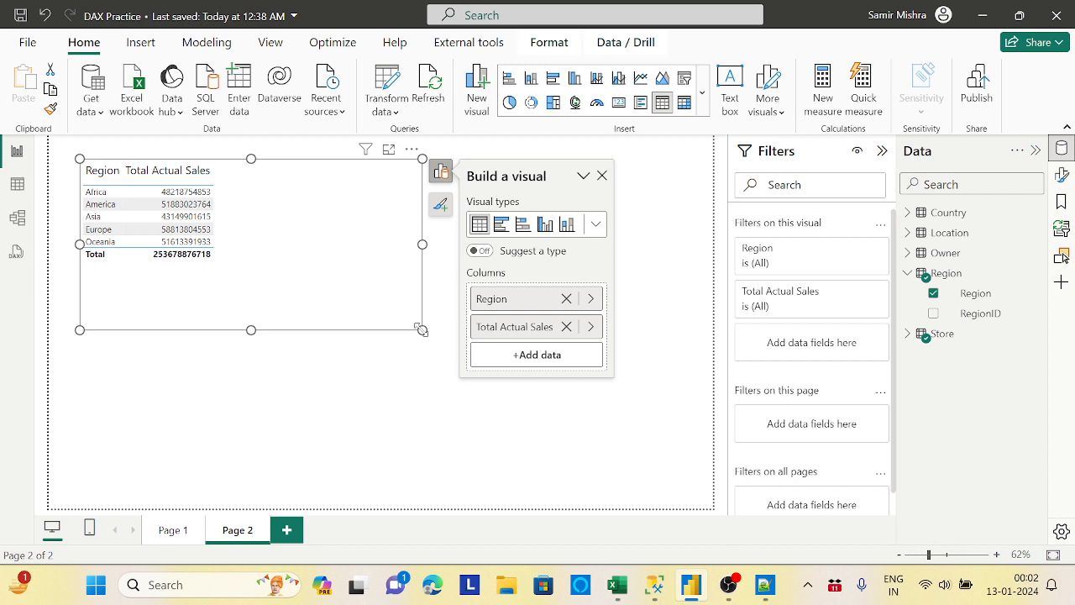
pyautogui.moveTo(422, 330); pyautogui.dragTo(367, 373)
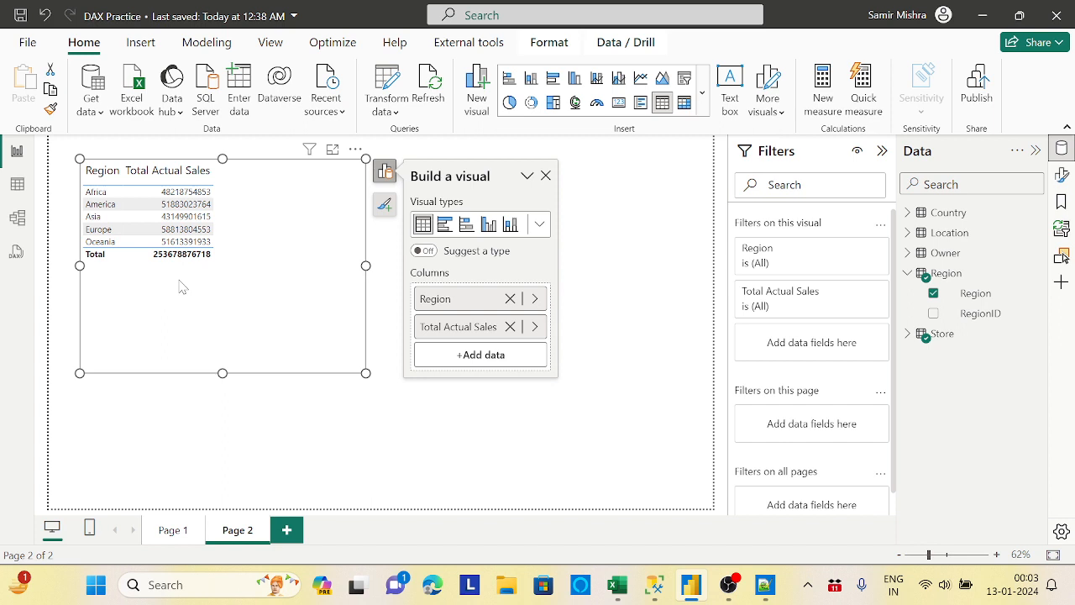
pyautogui.click(620, 258)
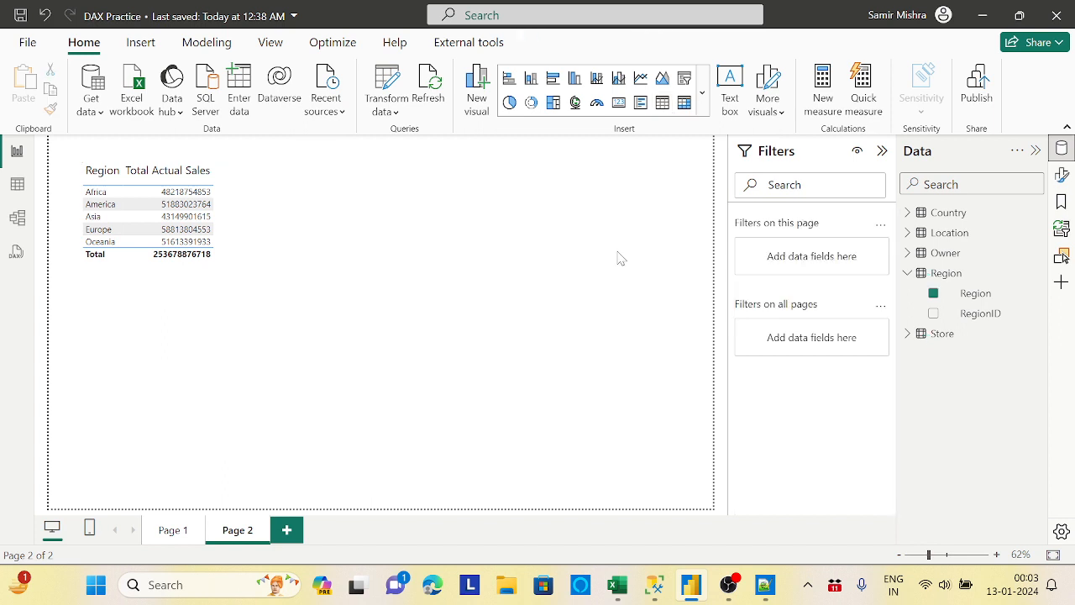
# - Insert a slicer to the right of the Region sales table and increase its height
pyautogui.click(685, 78)
pyautogui.moveTo(236, 401); pyautogui.dragTo(538, 181)
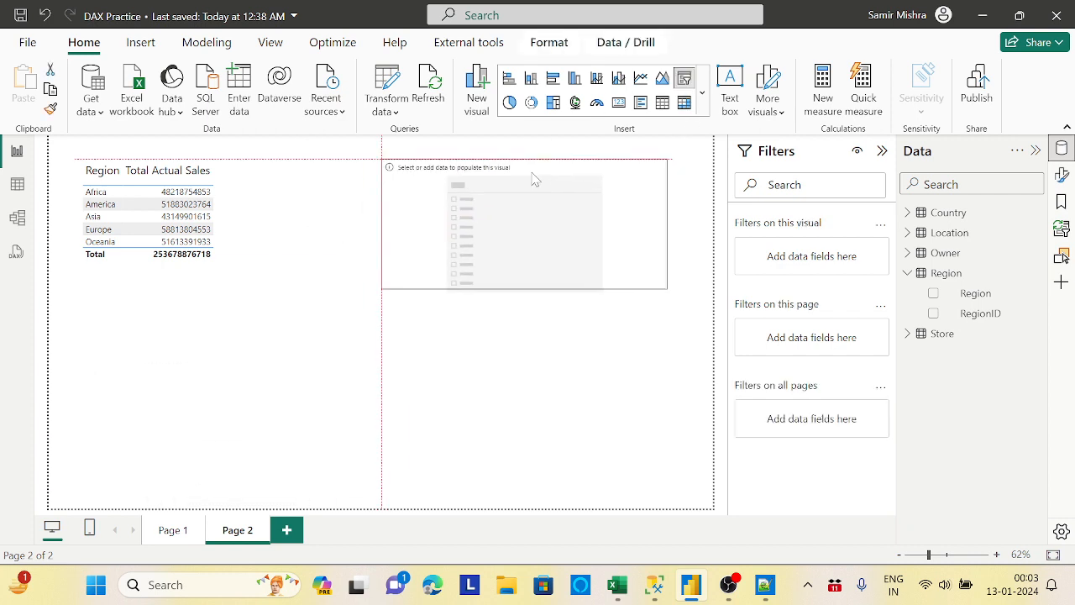
pyautogui.moveTo(524, 290); pyautogui.dragTo(539, 337)
# - Populate the slicer with the Name field from the Owner table
pyautogui.click(256, 300)
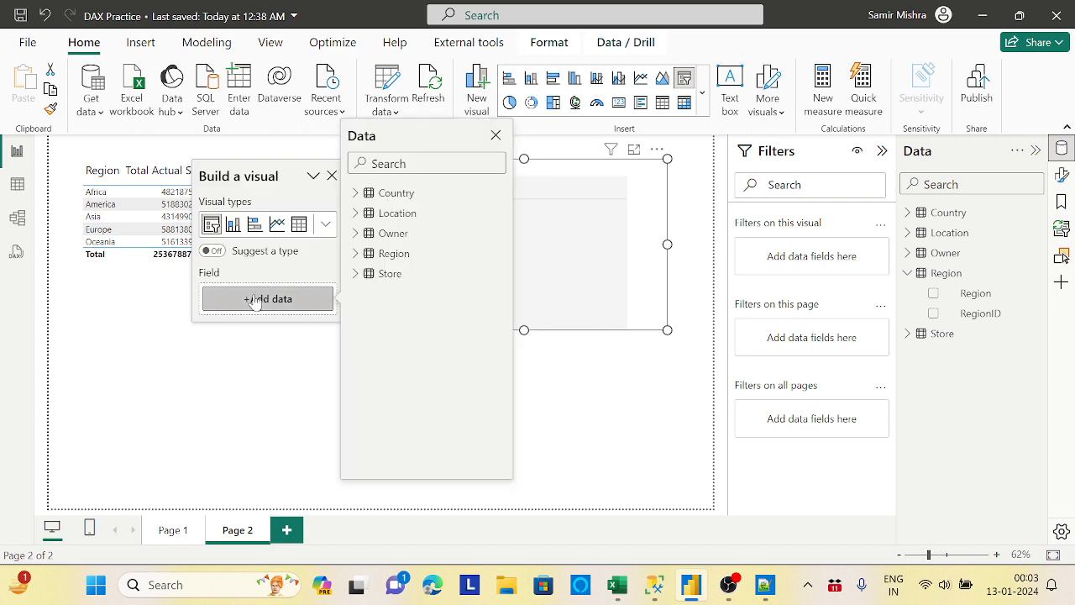
pyautogui.click(357, 195)
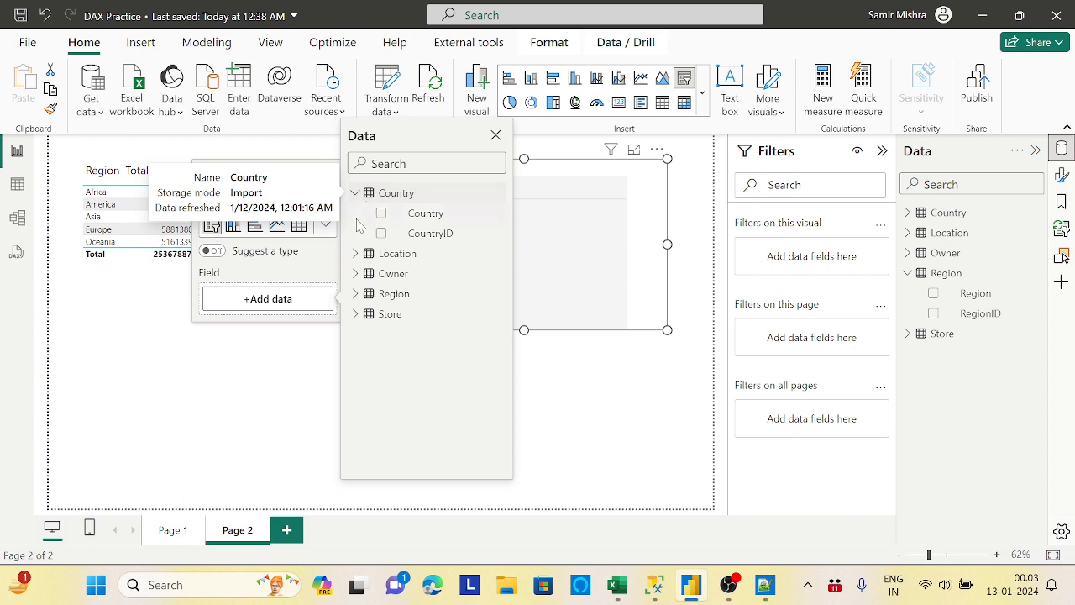
pyautogui.click(356, 255)
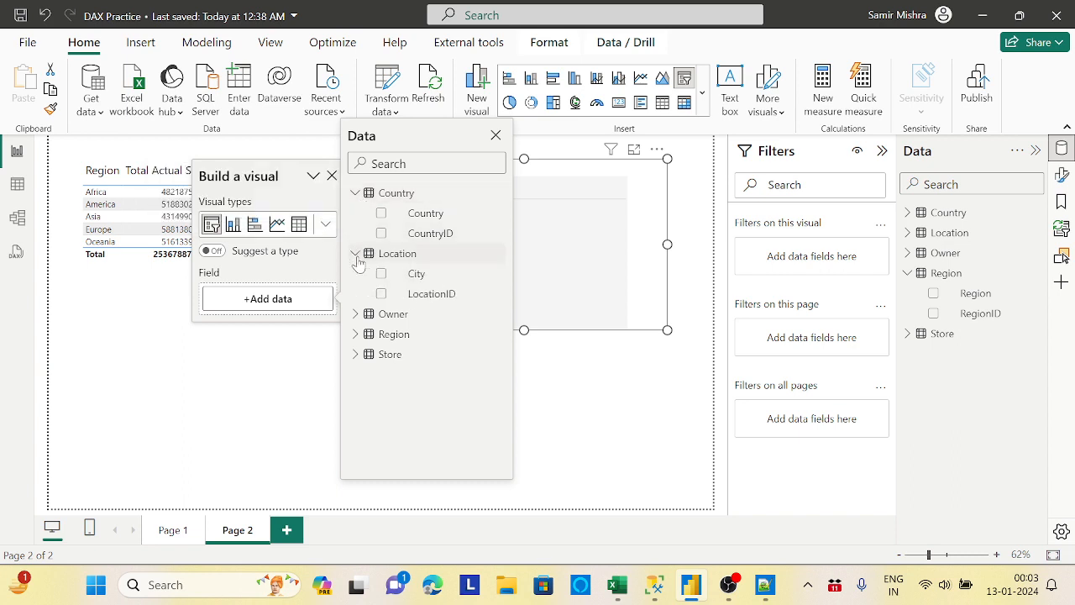
pyautogui.click(356, 315)
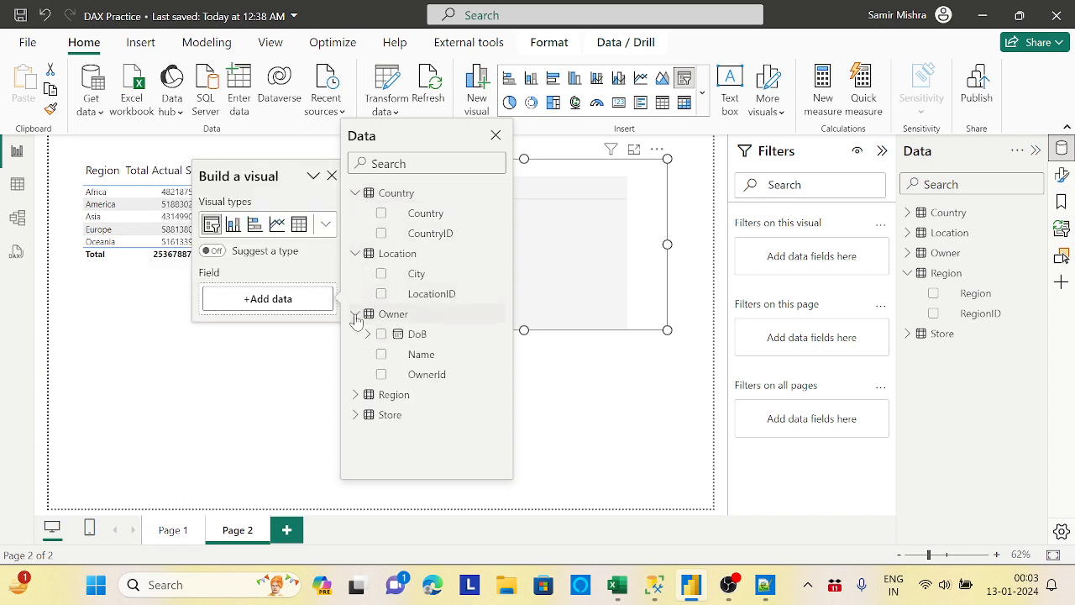
pyautogui.click(381, 355)
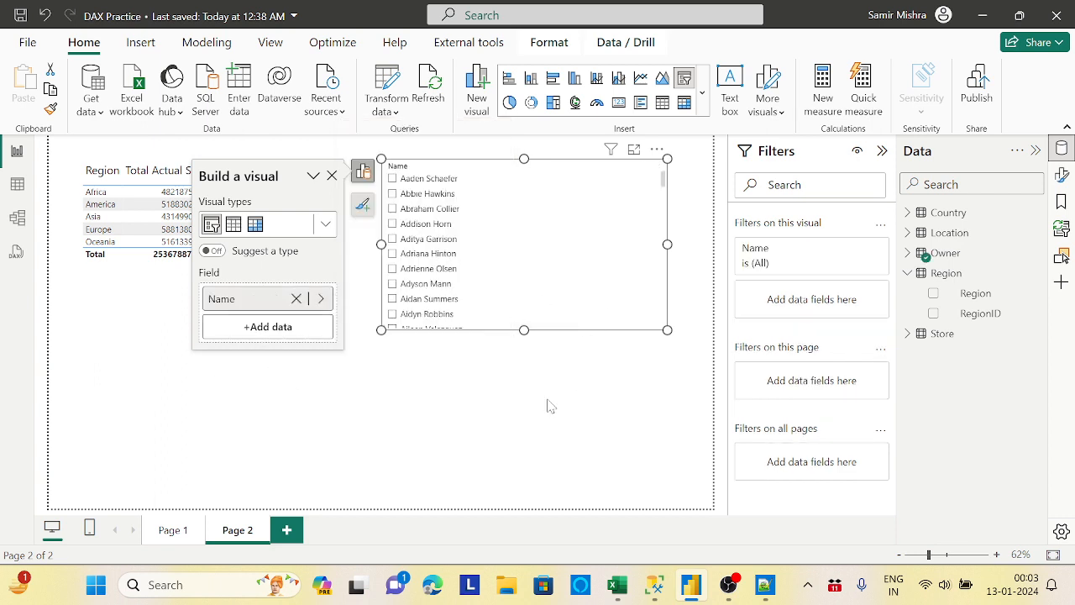
pyautogui.click(550, 406)
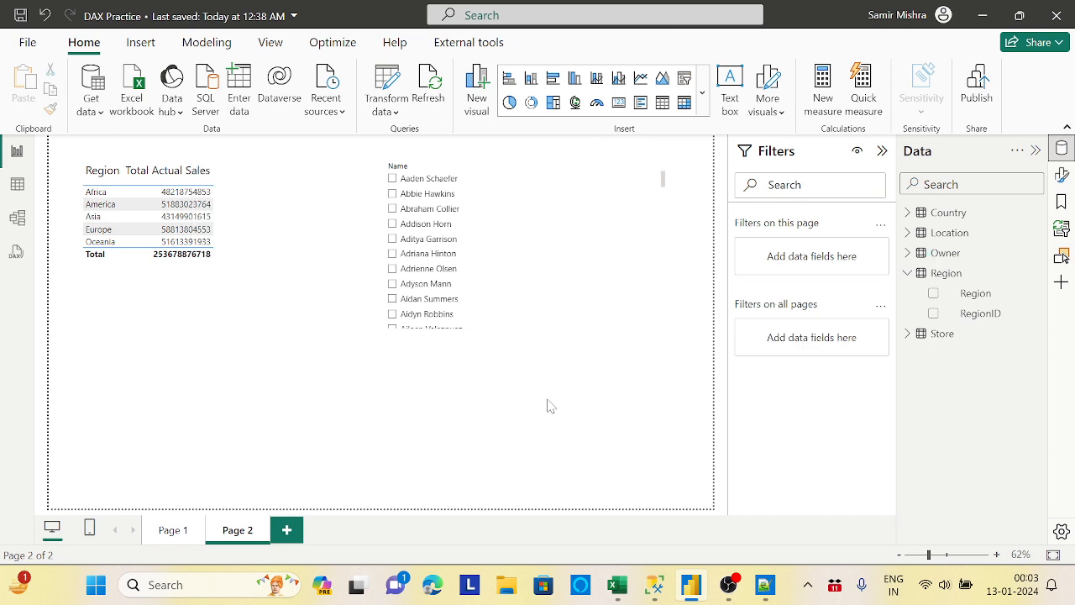
# - Filter the Region sales table by the third owner in the Name slicer, and replace that selection with the first three owners
pyautogui.click(392, 209)
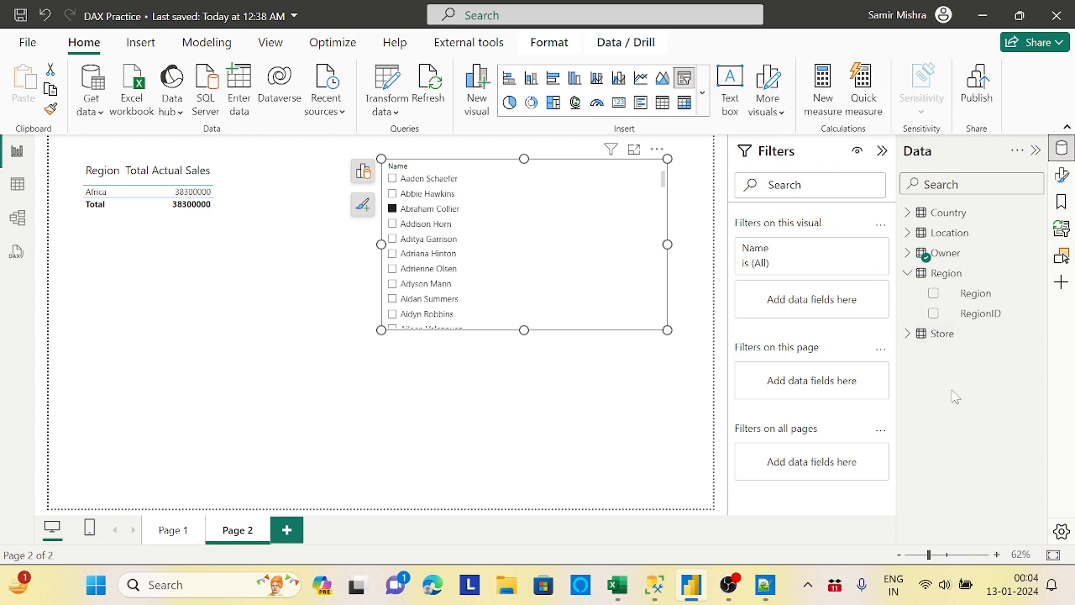
pyautogui.click(394, 211)
pyautogui.click(394, 180)
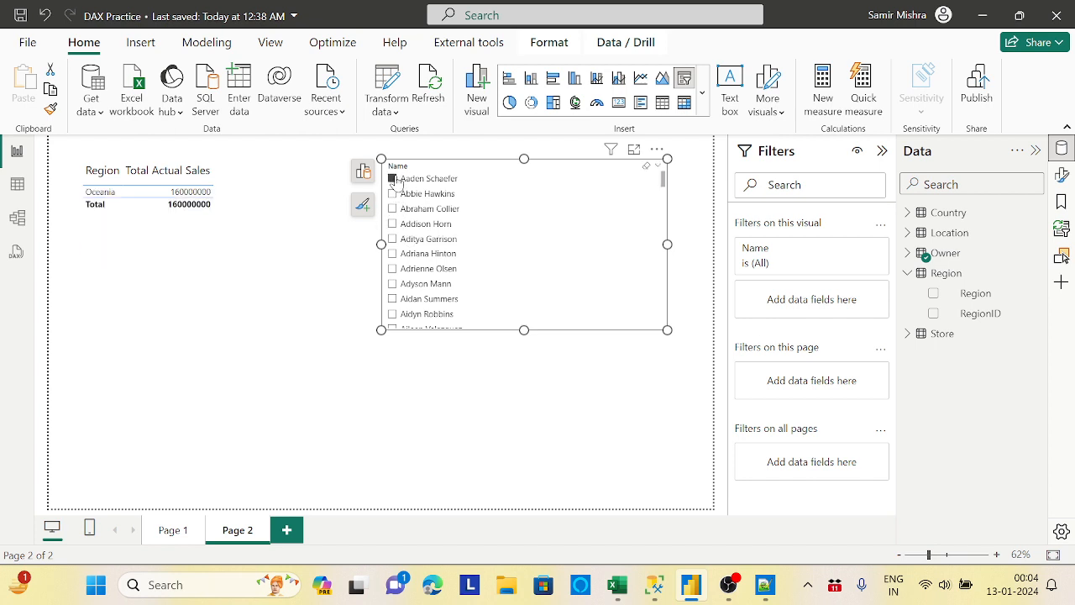
pyautogui.click(392, 194)
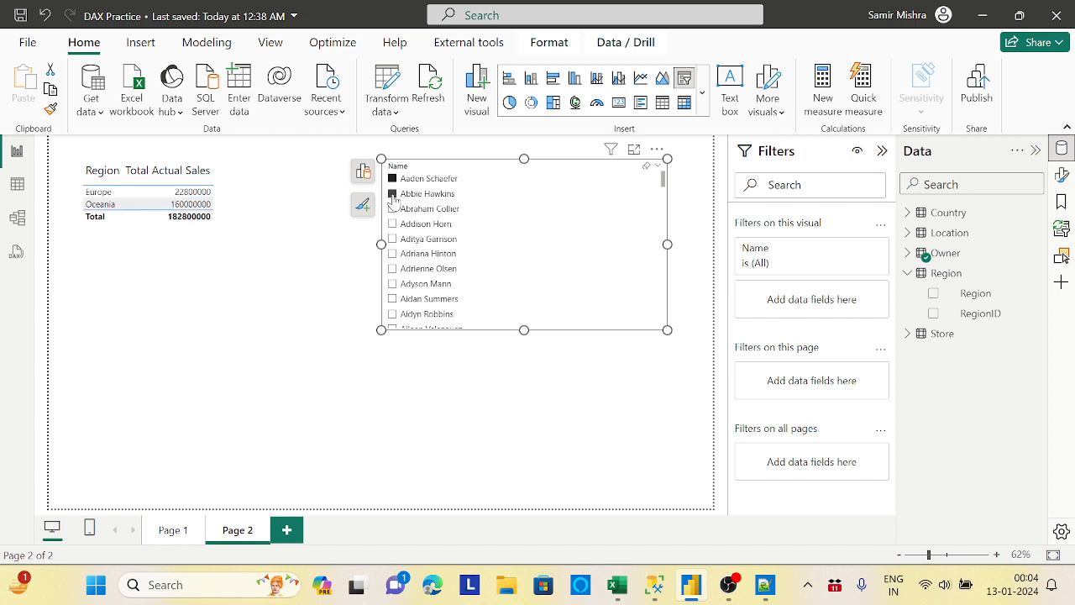
pyautogui.click(393, 209)
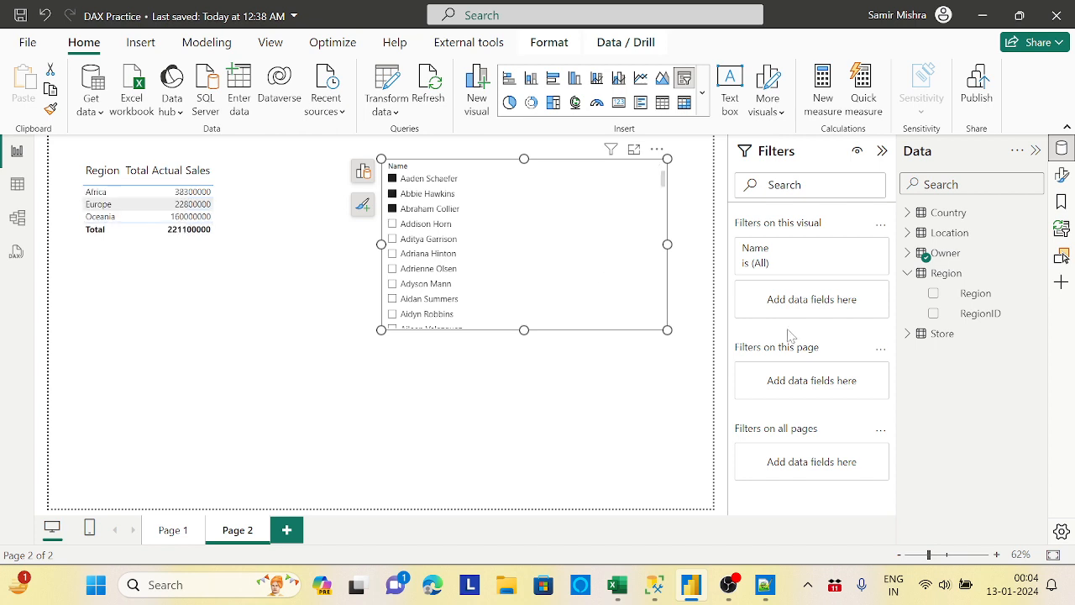
# - Try a visual-level filter of City is AkrasiaTown on the Name slicer, and remove both the filter and the slicer
pyautogui.click(910, 275)
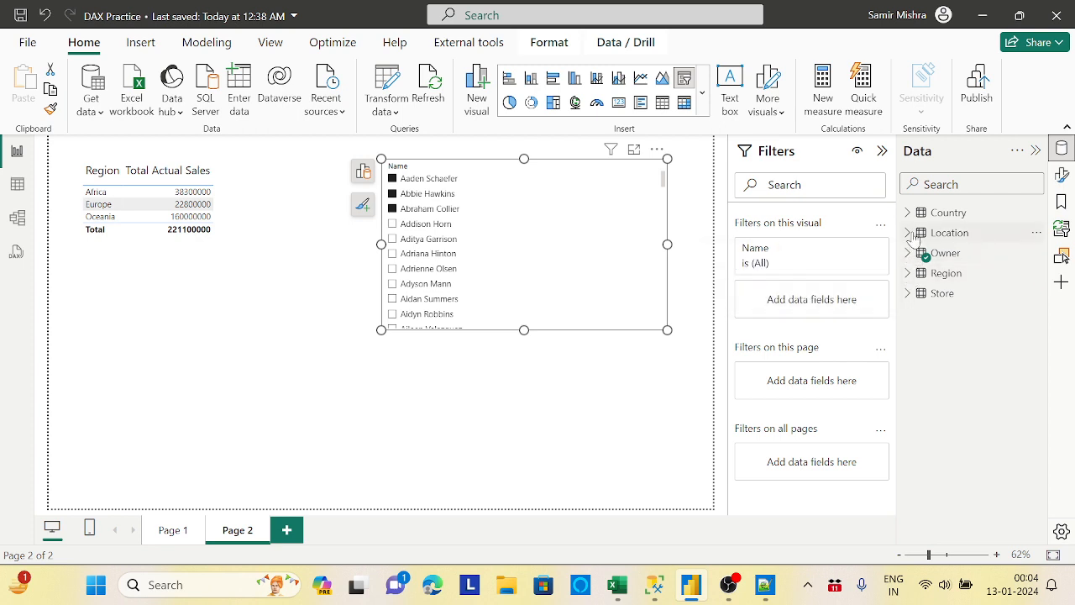
pyautogui.click(913, 235)
pyautogui.moveTo(971, 260); pyautogui.dragTo(813, 305)
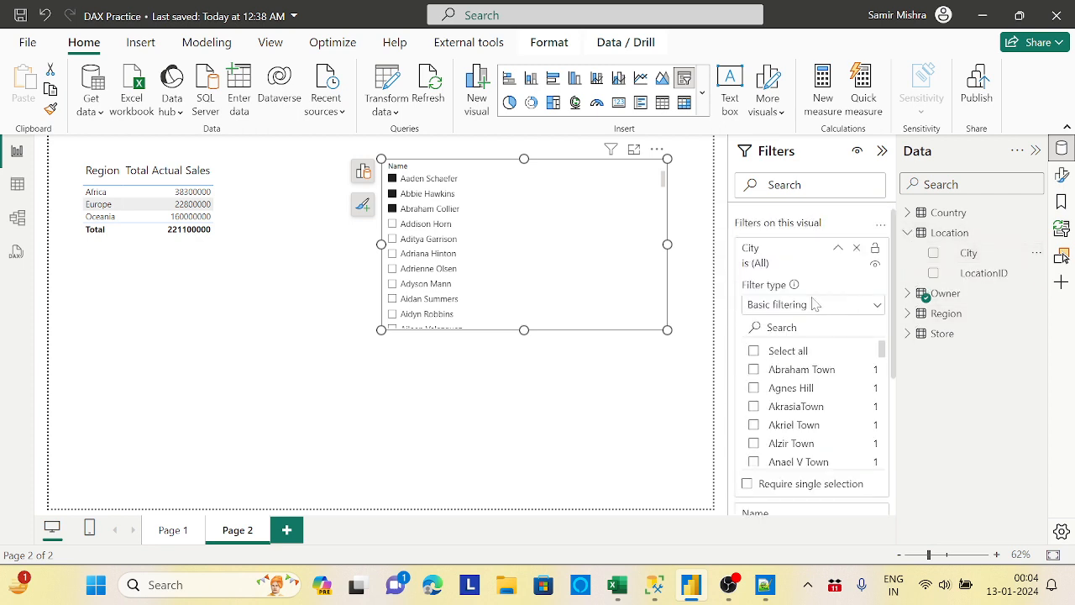
pyautogui.click(754, 407)
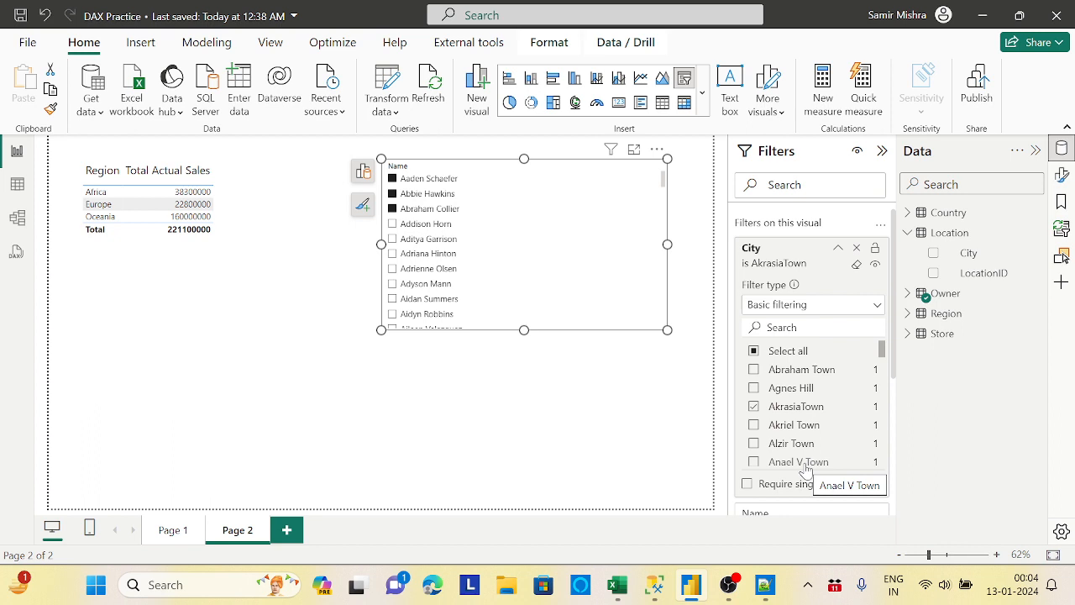
pyautogui.click(858, 249)
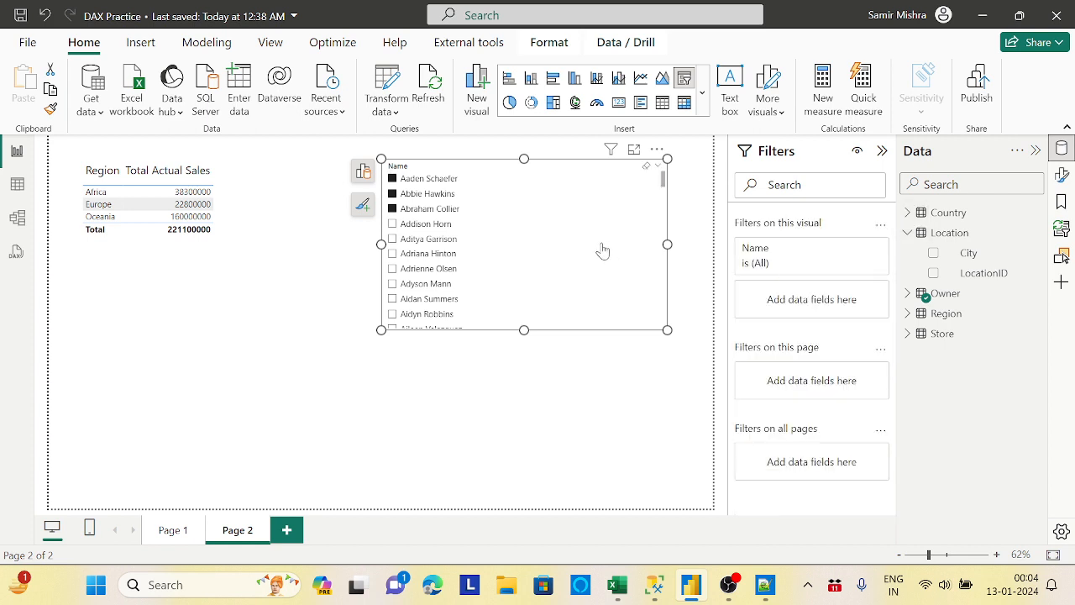
pyautogui.click(657, 148)
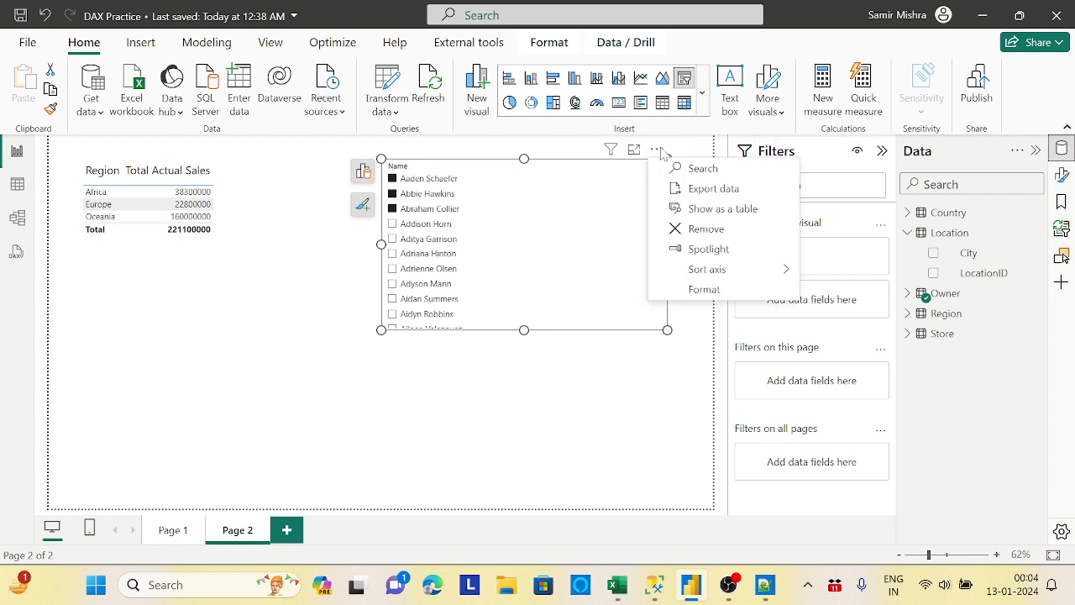
pyautogui.click(710, 231)
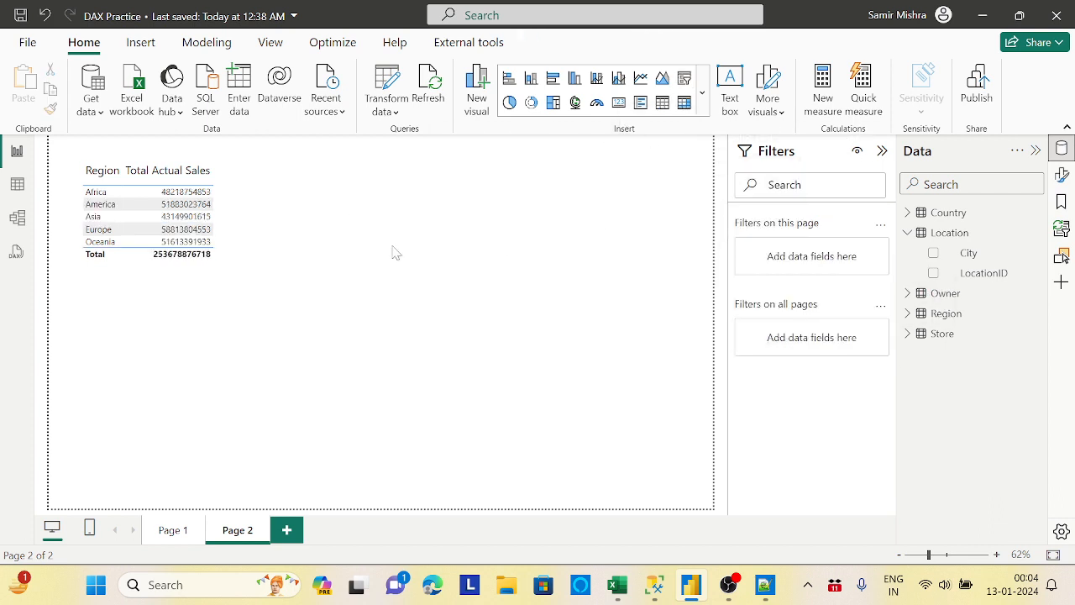
# - Duplicate the Region sales table and place the copy to the right of the original
pyautogui.click(333, 264)
pyautogui.hotkey('ctrl', 'c')
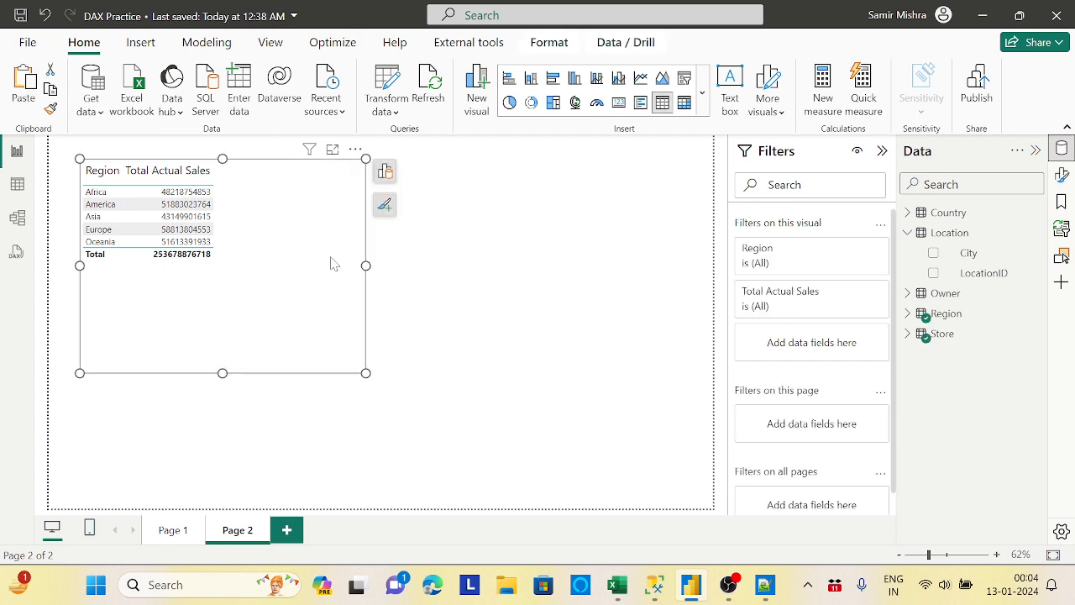
pyautogui.hotkey('ctrl', 'v')
pyautogui.moveTo(304, 306); pyautogui.dragTo(622, 300)
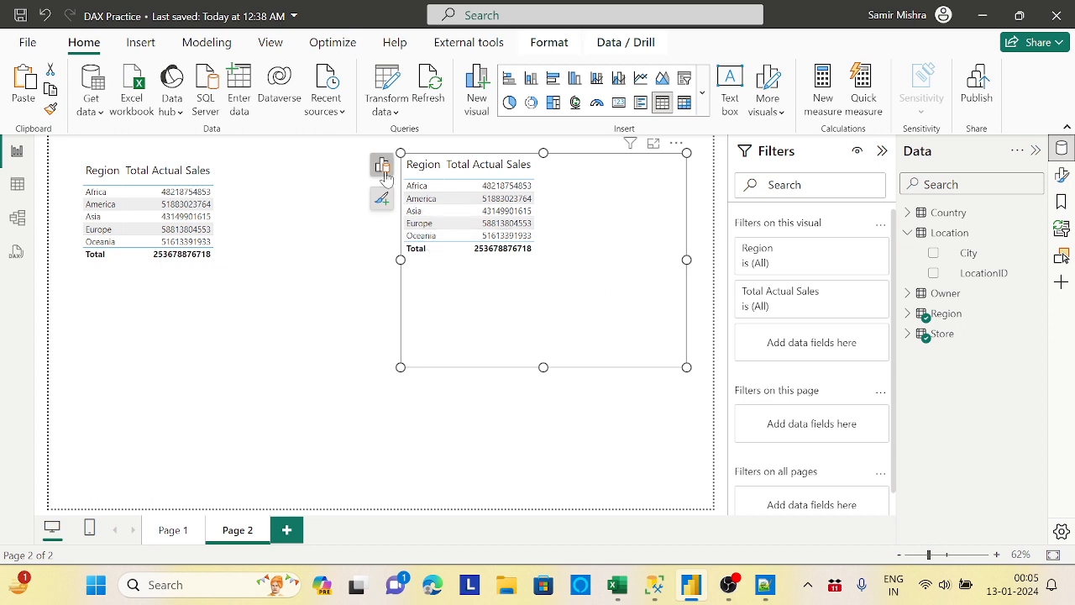
# - Replace Region with the Country table's Country field in the copied visual, and order Country before Total Actual Sales
pyautogui.click(384, 167)
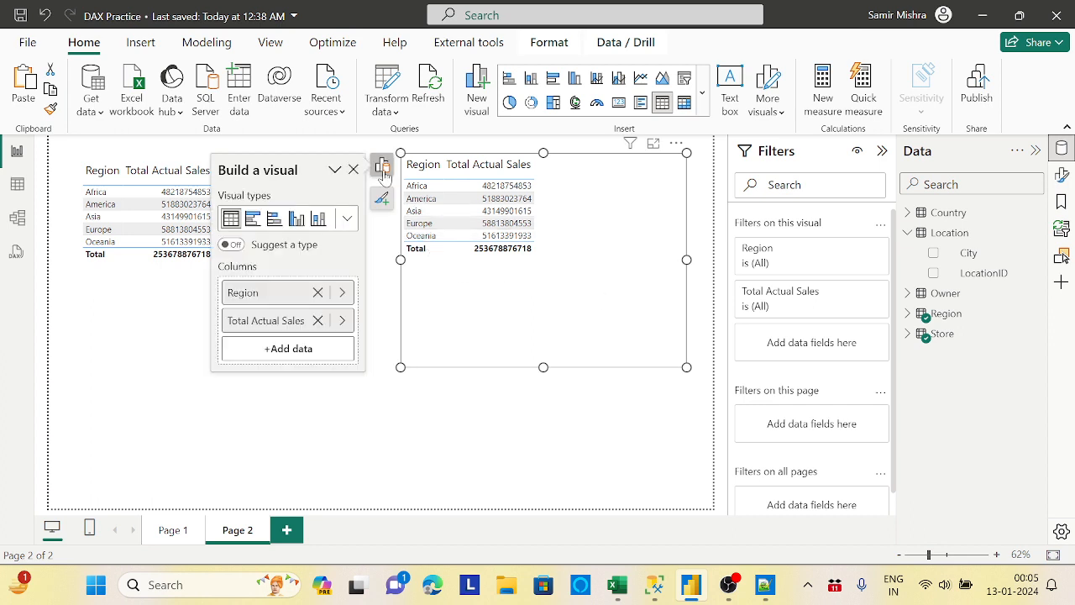
pyautogui.click(318, 292)
pyautogui.click(312, 321)
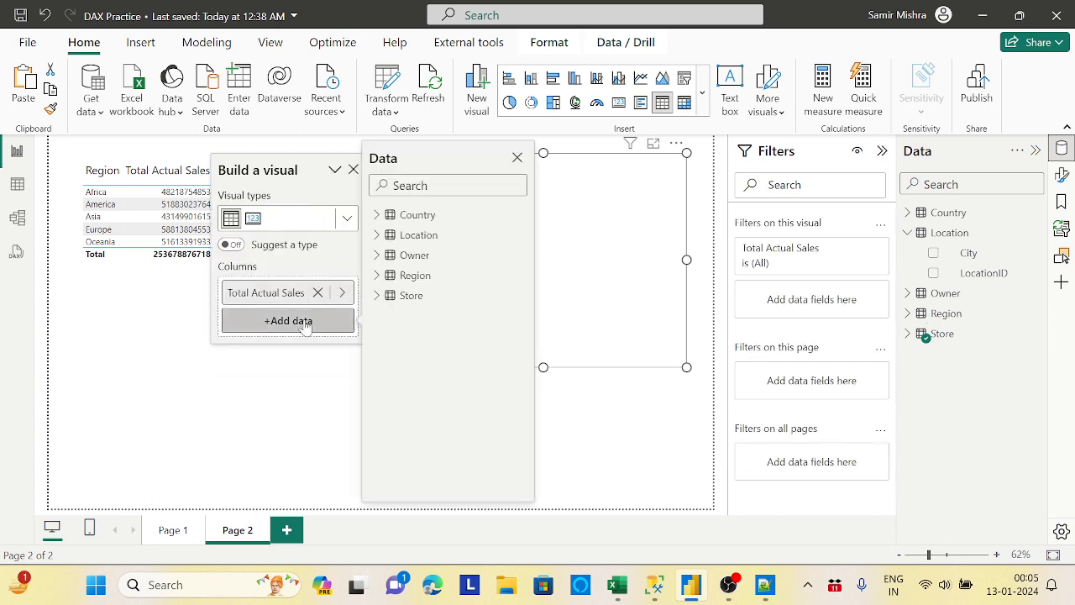
pyautogui.click(377, 215)
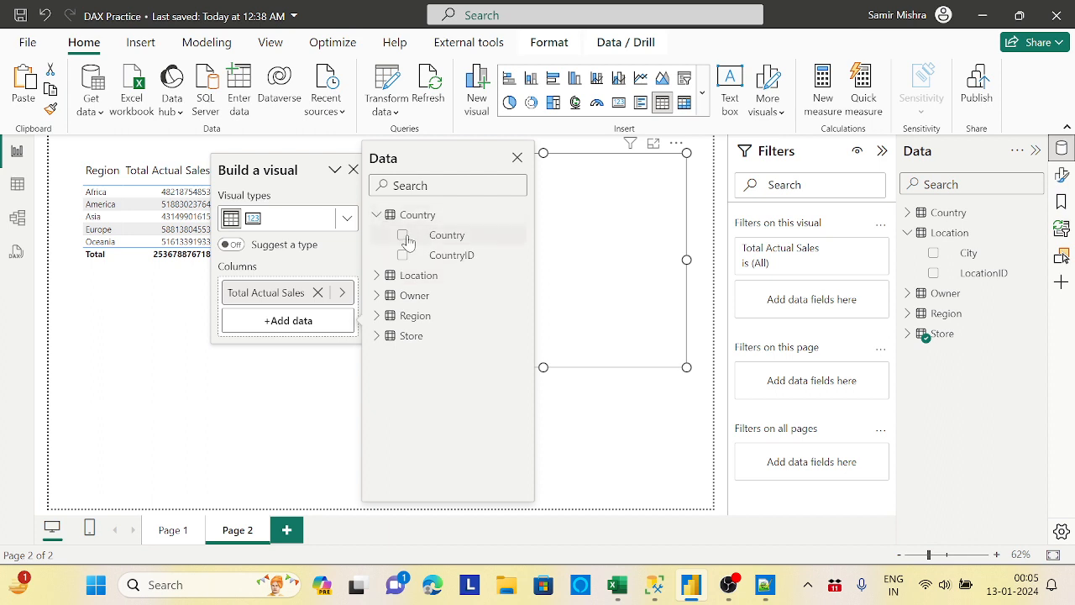
pyautogui.click(405, 239)
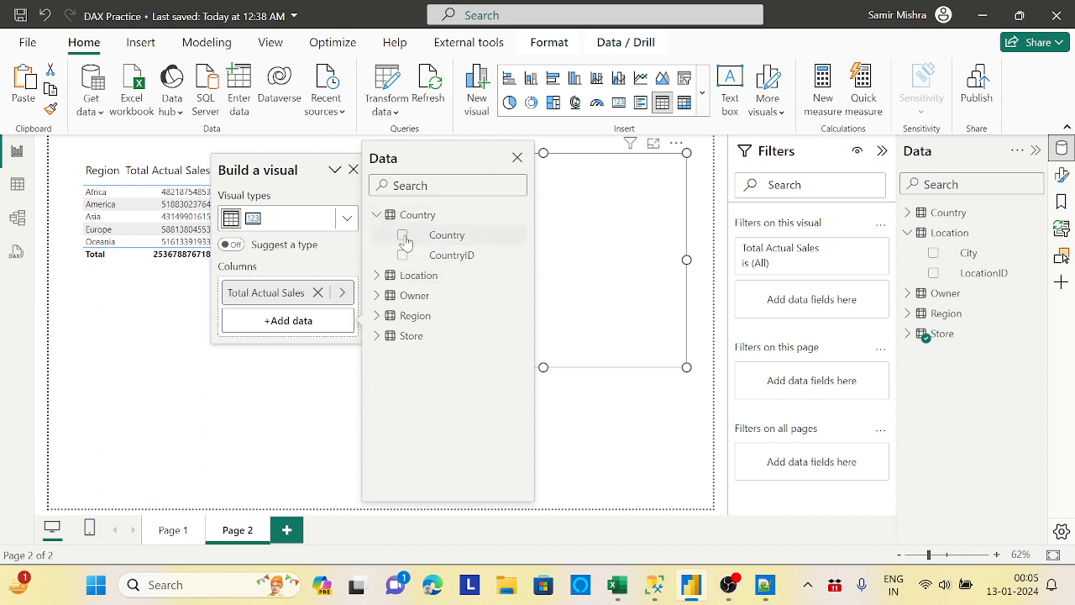
pyautogui.click(289, 456)
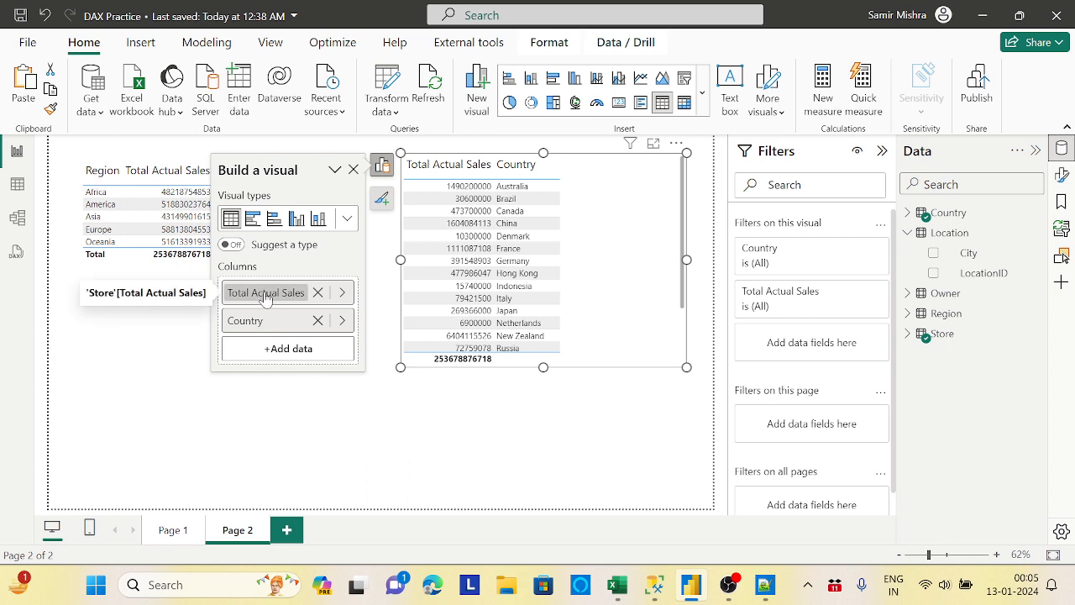
pyautogui.moveTo(265, 296); pyautogui.dragTo(288, 347)
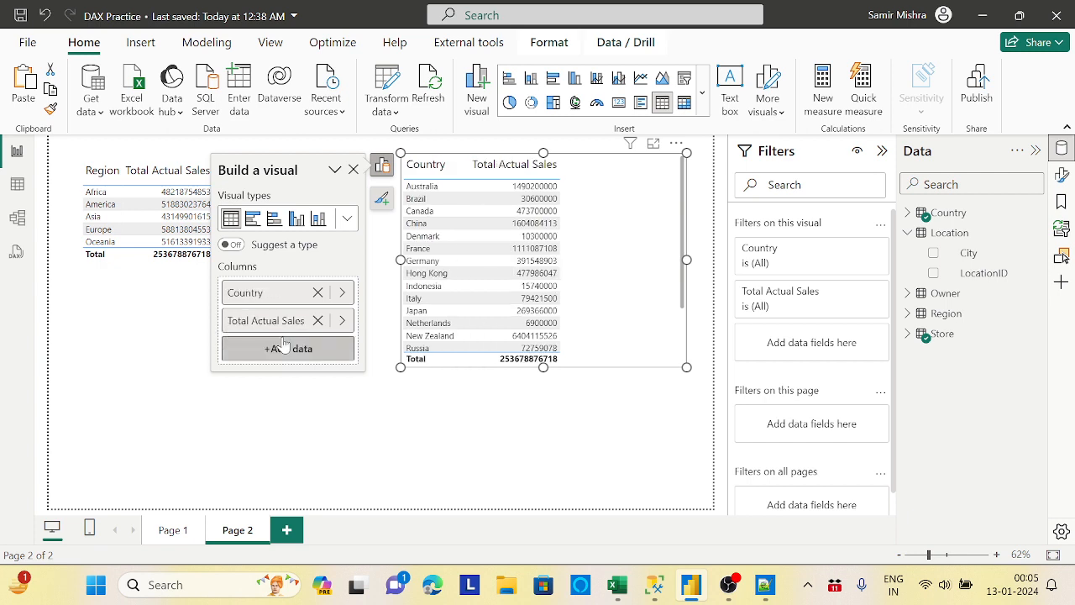
pyautogui.click(468, 452)
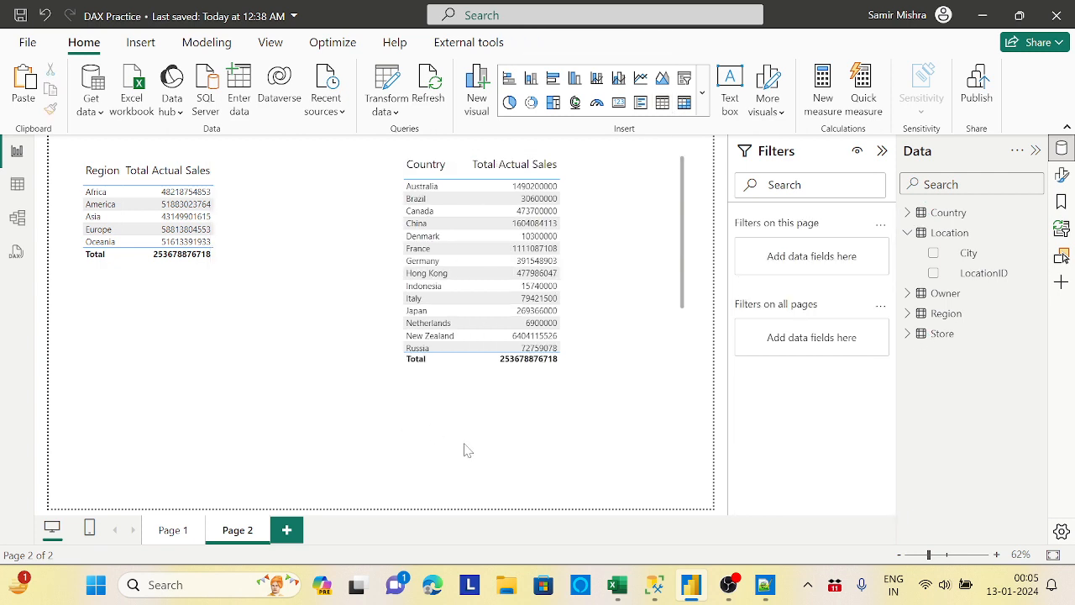
# - Cross-filter the Region sales table by China from the Country table visual, and remove the Country table visual
pyautogui.click(424, 227)
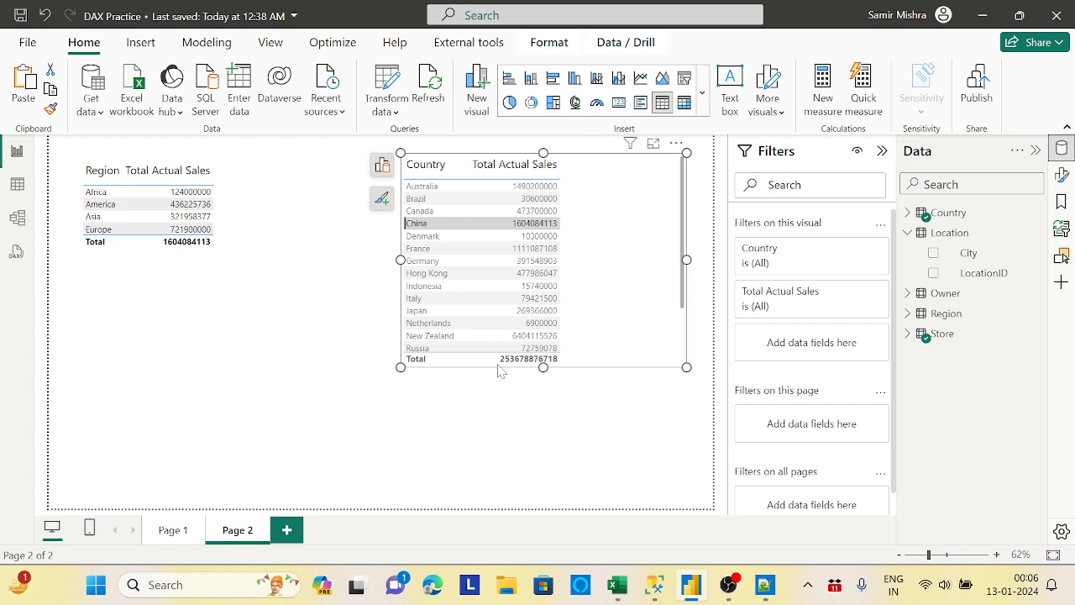
pyautogui.click(676, 144)
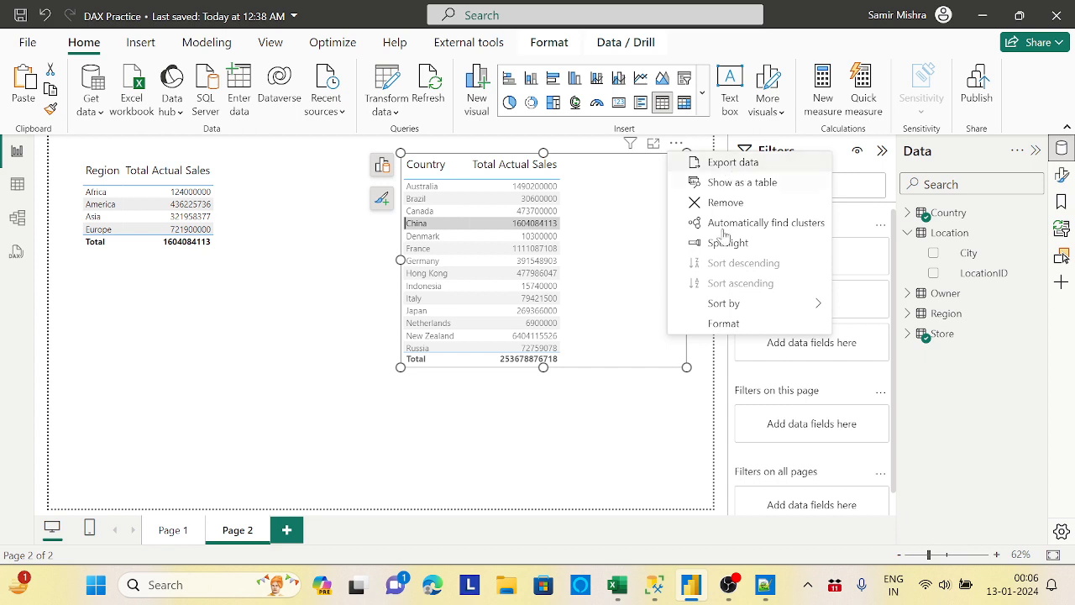
pyautogui.click(733, 204)
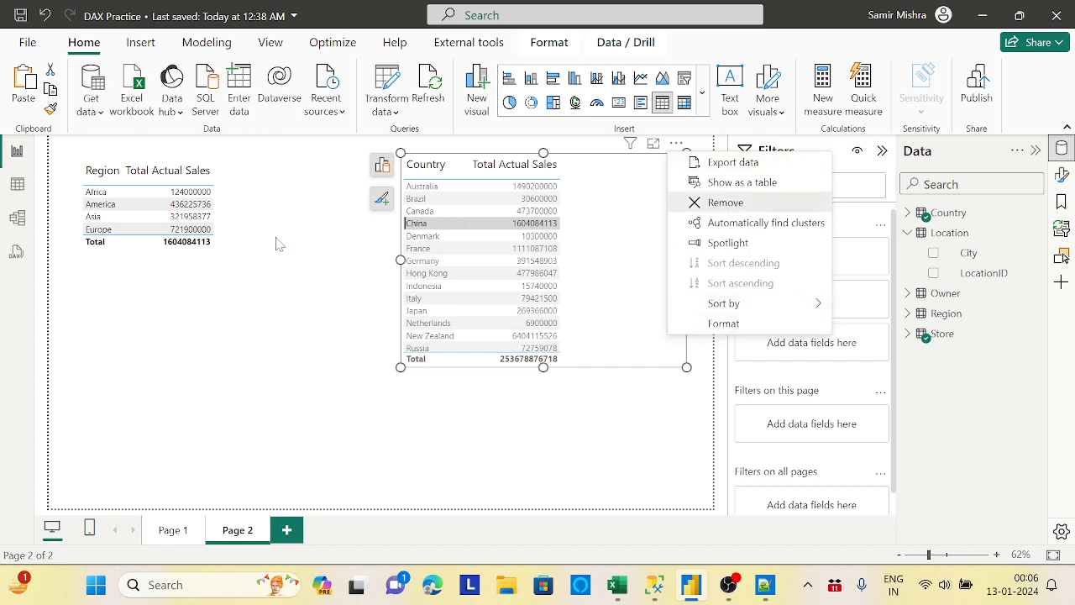
# - Convert the Region sales table into a matrix visual and shift it slightly right and down on the page
pyautogui.click(277, 243)
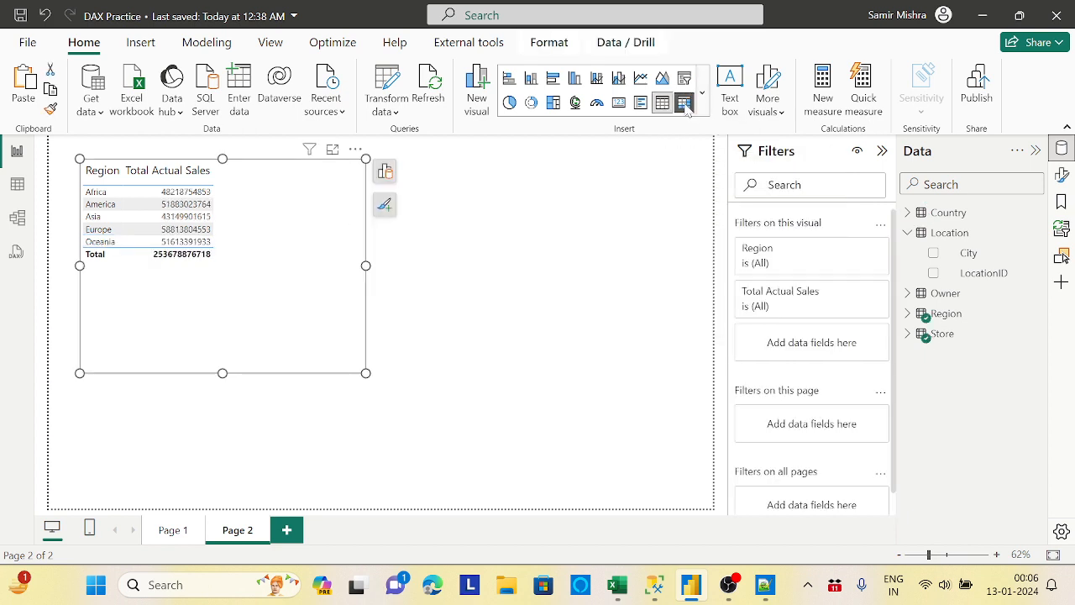
pyautogui.click(685, 104)
pyautogui.moveTo(317, 285); pyautogui.dragTo(339, 291)
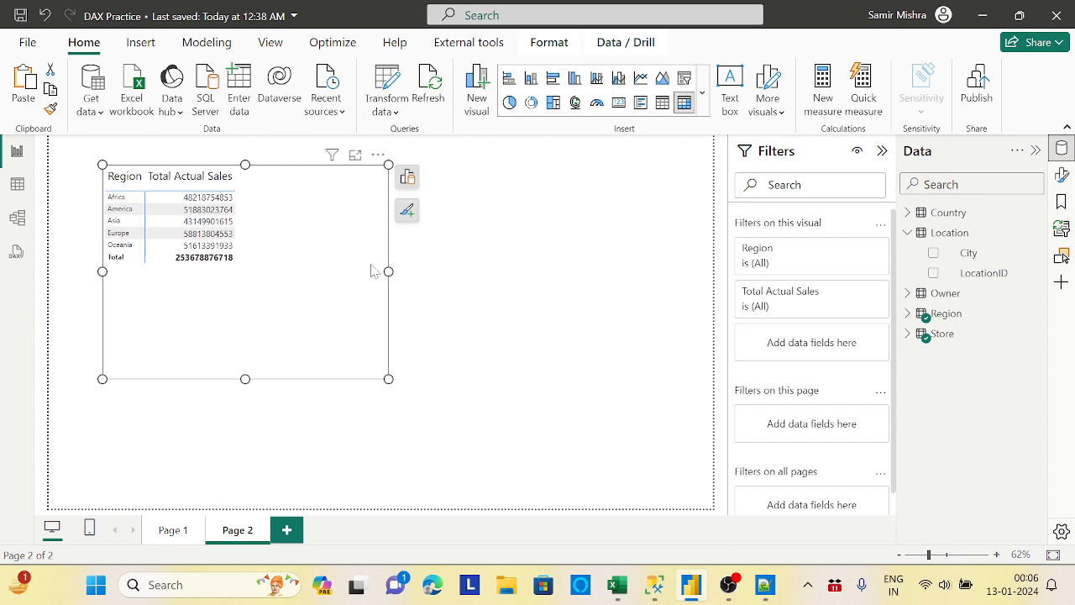
# - Add the Country table's Country field to the matrix columns and enlarge the matrix to nearly the full page width
pyautogui.click(408, 176)
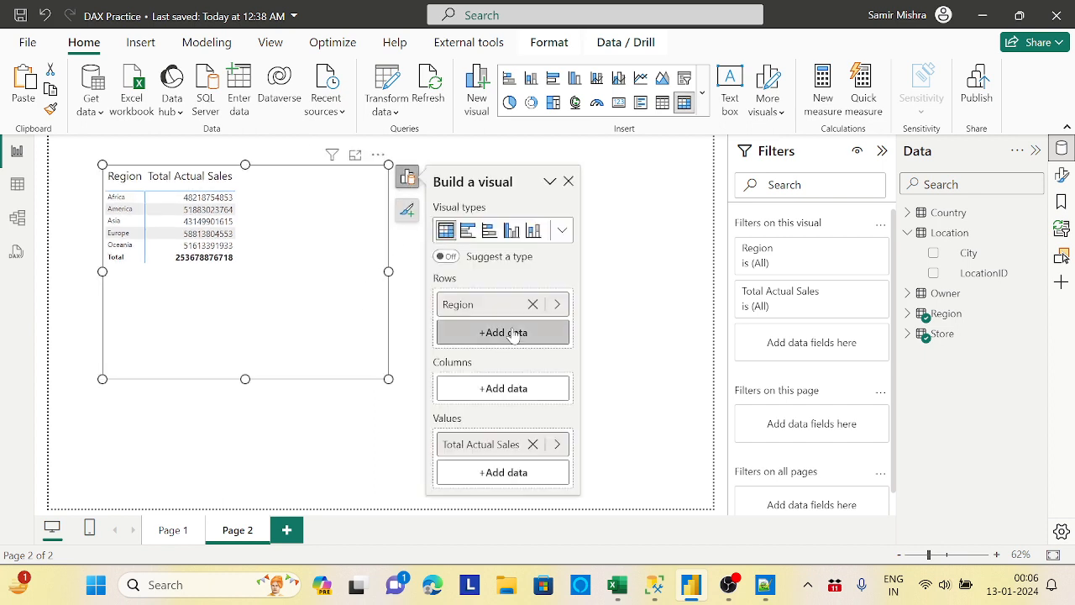
pyautogui.click(506, 397)
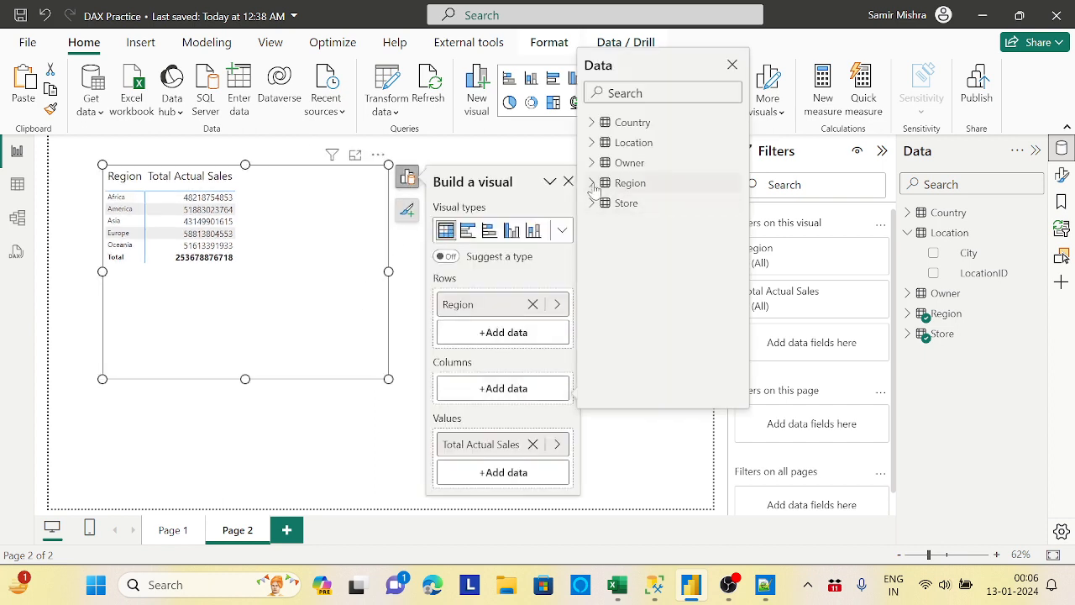
pyautogui.click(593, 123)
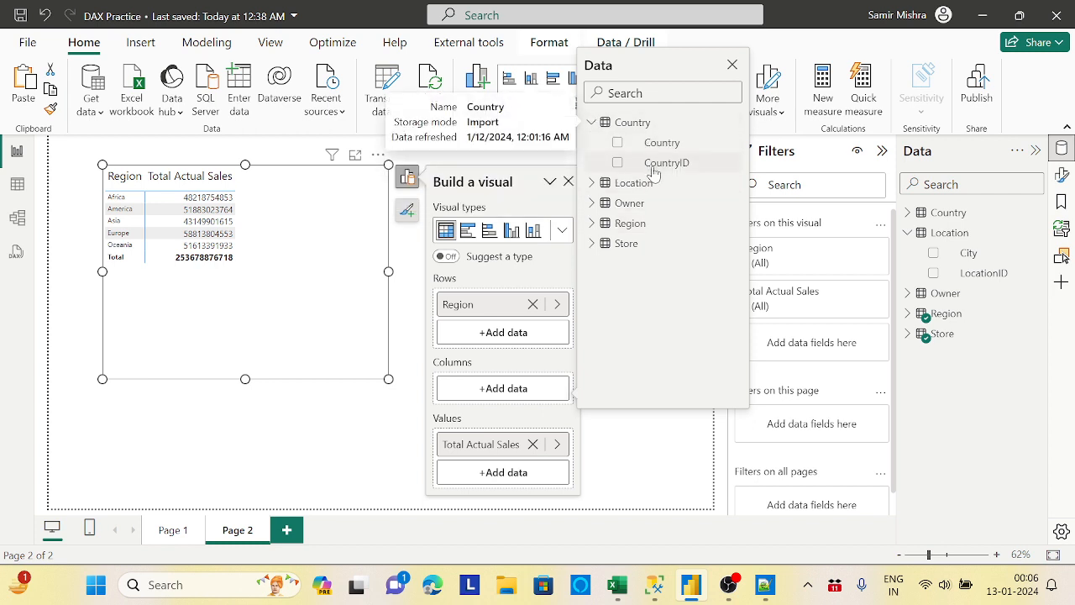
pyautogui.click(619, 144)
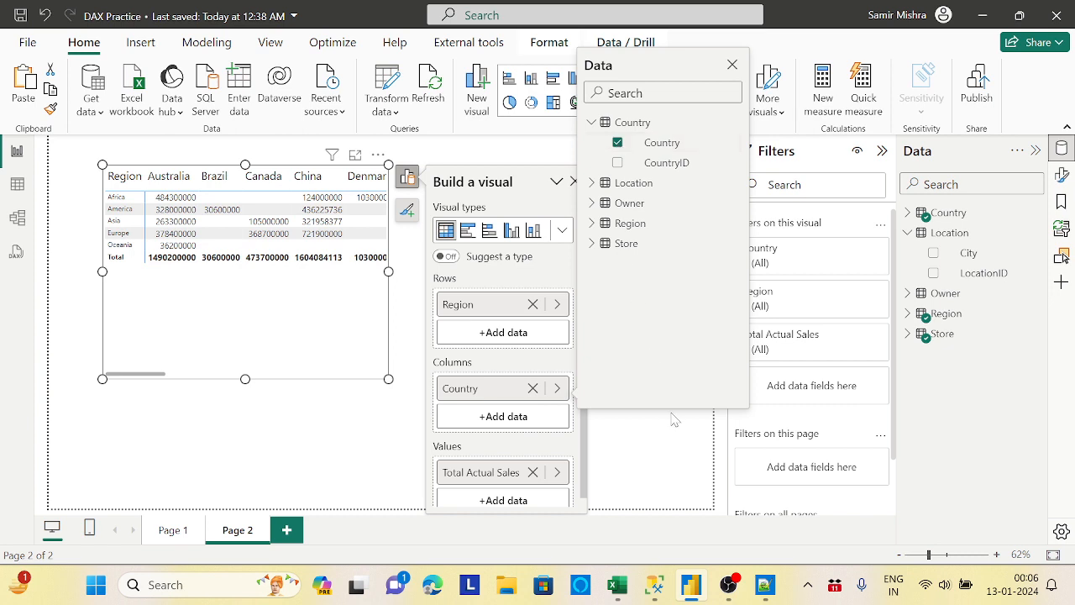
pyautogui.click(286, 365)
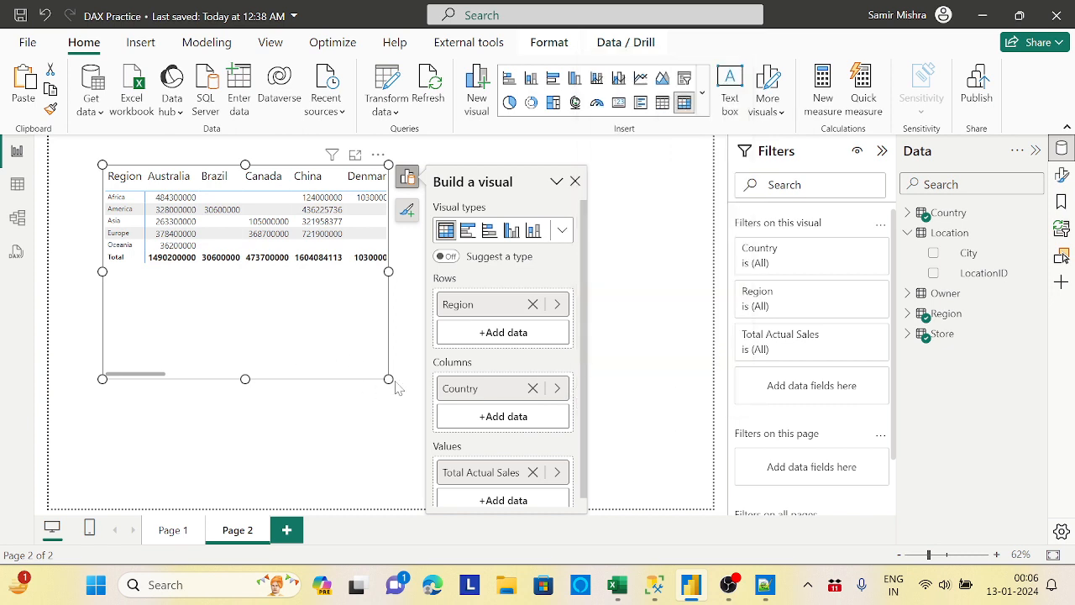
pyautogui.moveTo(389, 379); pyautogui.dragTo(694, 421)
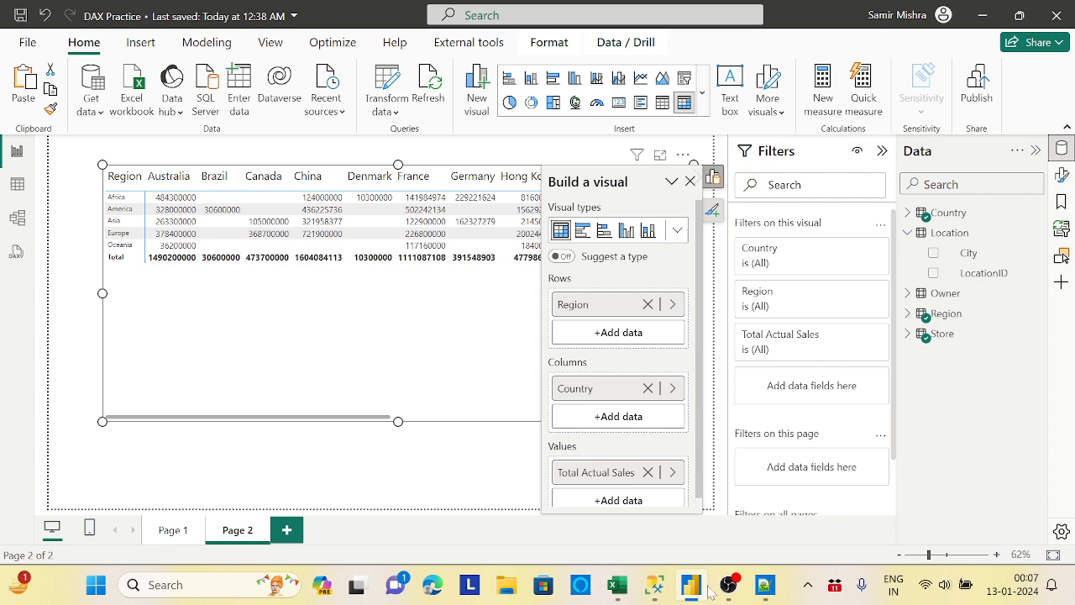
# - Switch to Notepad++ and highlight the Measure & Column and Row Context & Filter Context headings in turn
pyautogui.click(768, 591)
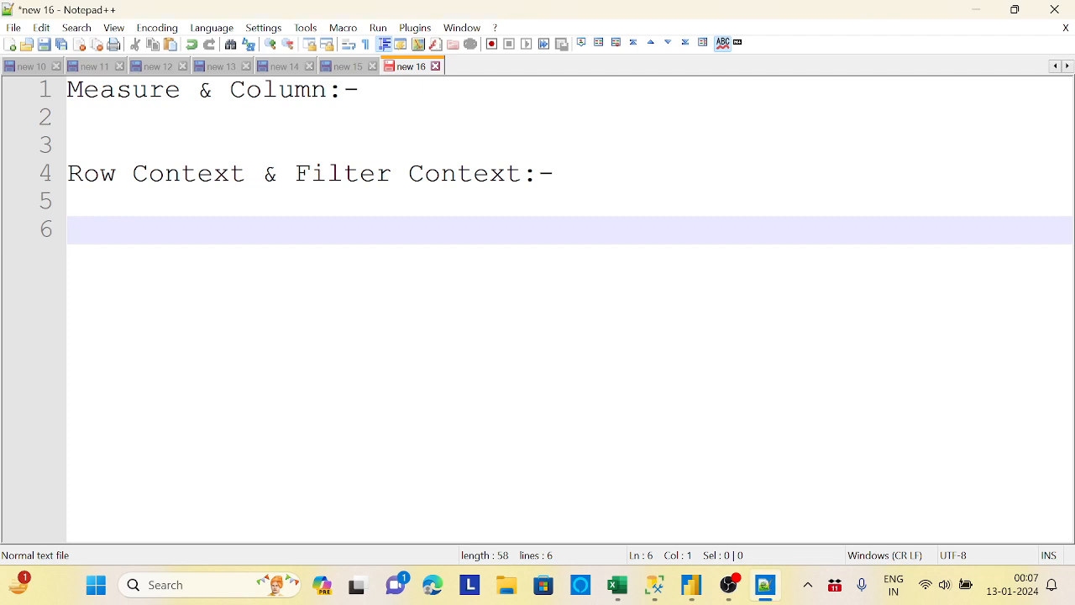
pyautogui.moveTo(68, 90); pyautogui.dragTo(326, 90)
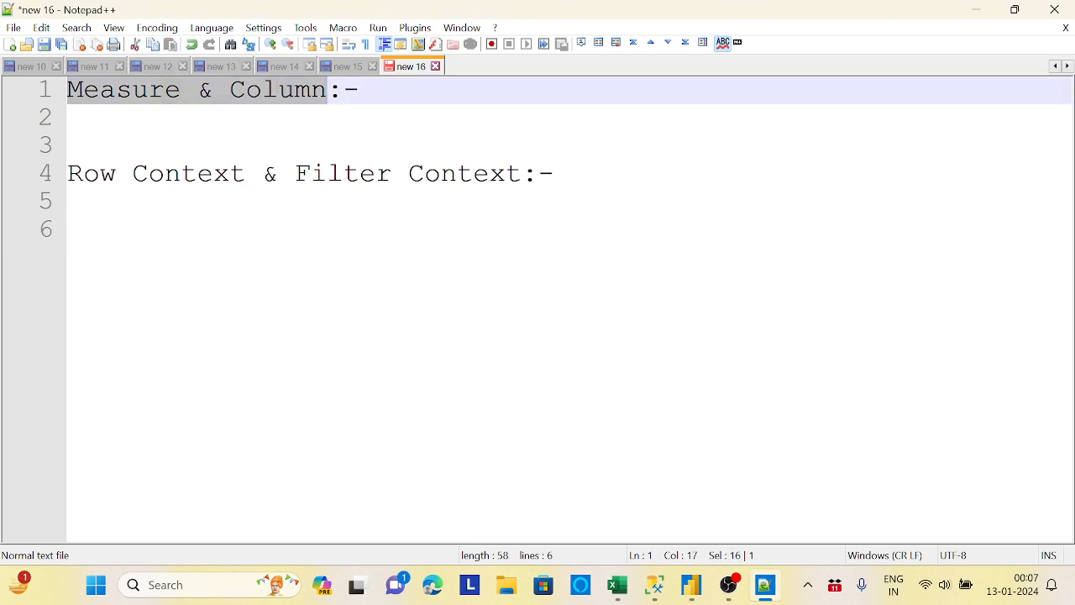
pyautogui.moveTo(68, 174); pyautogui.dragTo(552, 185)
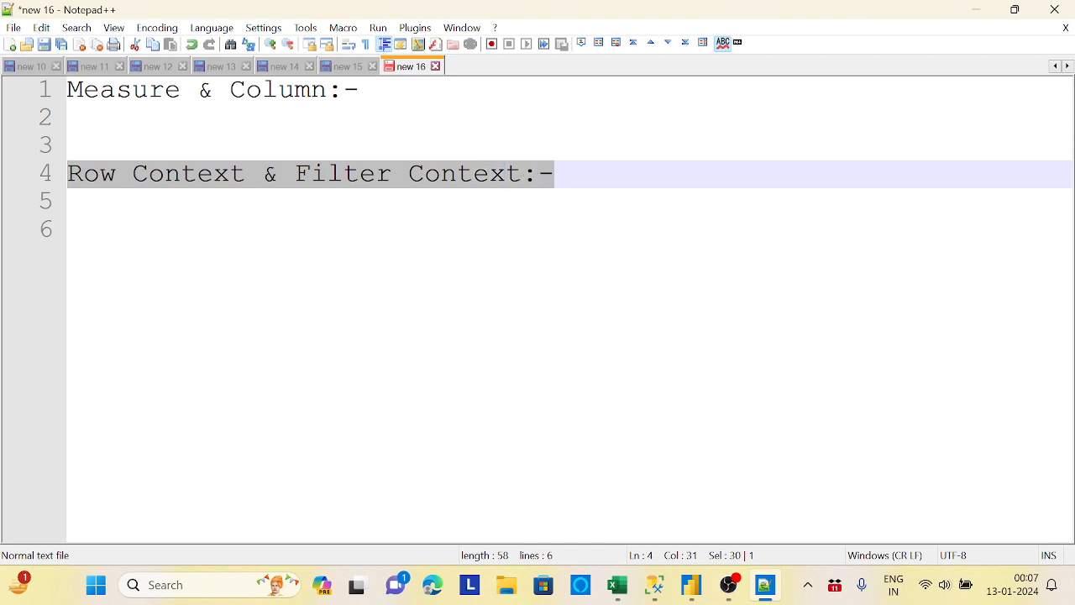
pyautogui.moveTo(327, 90); pyautogui.dragTo(69, 95)
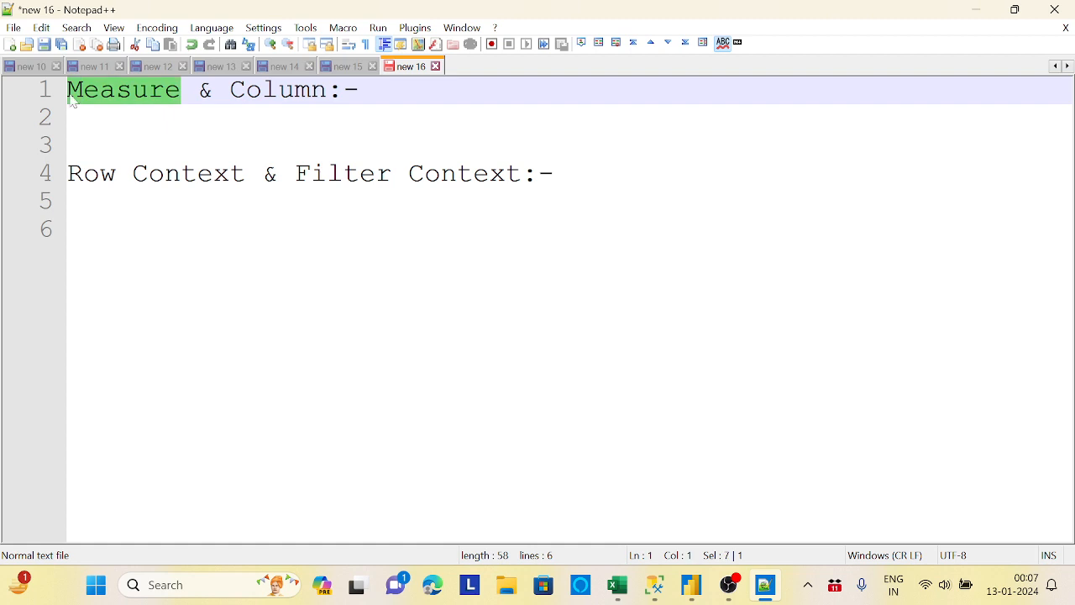
# - Add the heading "Where Column can be used?" two lines below the Row Context & Filter Context heading
pyautogui.click(555, 174)
pyautogui.press('Return')
pyautogui.press('Return')
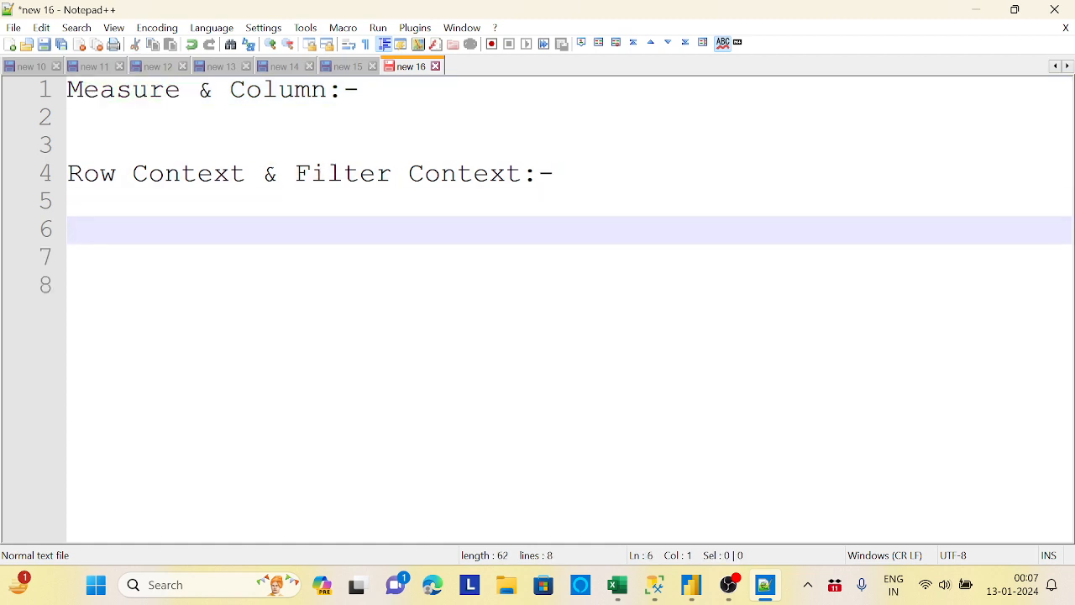
pyautogui.write('Where Colu')
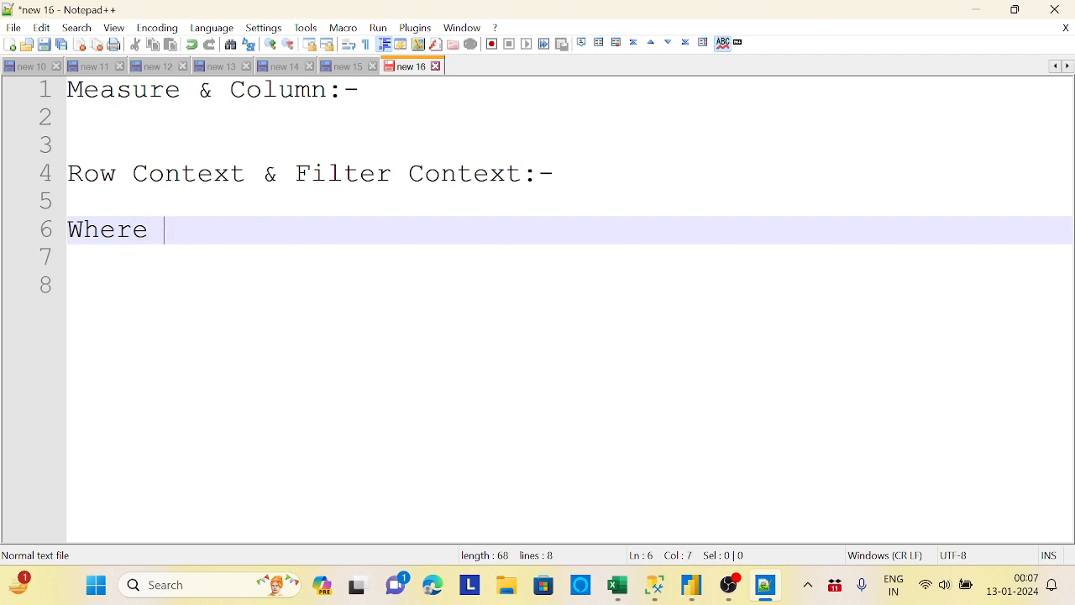
pyautogui.write('mn')
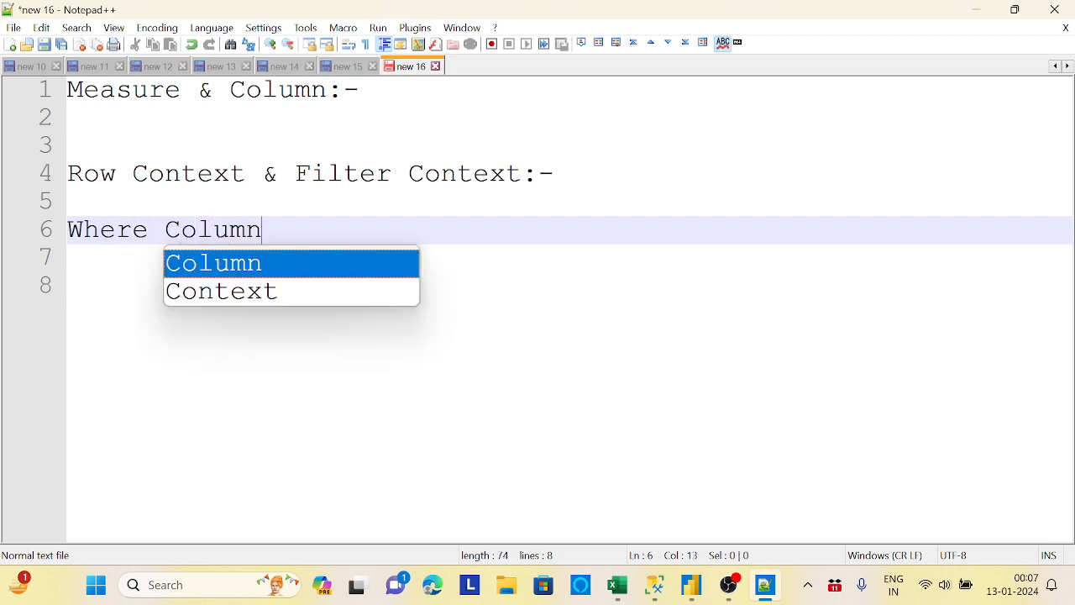
pyautogui.write(' Used')
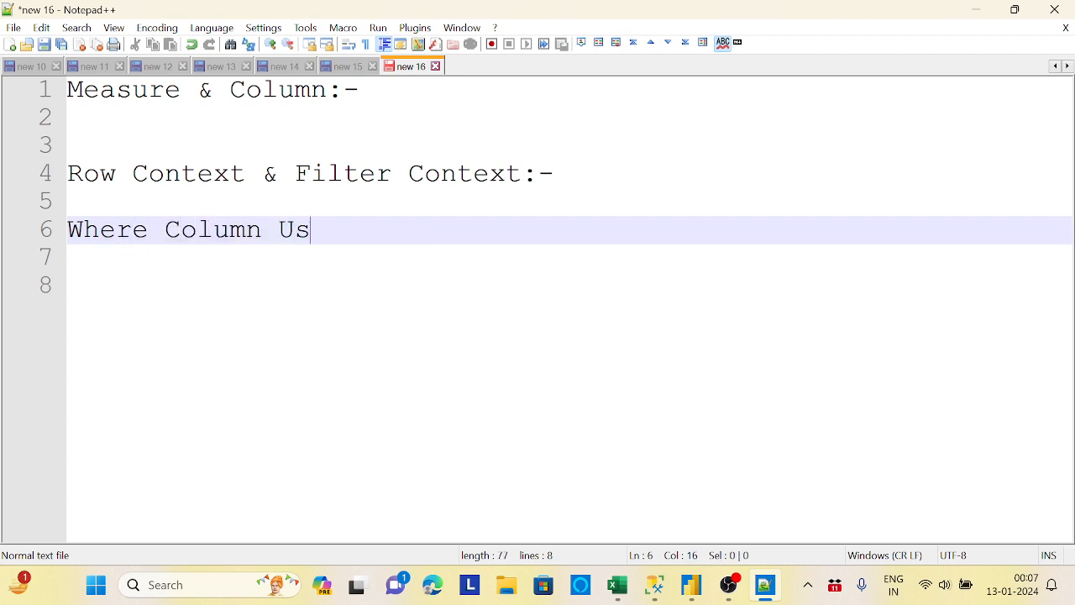
pyautogui.press('BackSpace')
pyautogui.press('BackSpace')
pyautogui.press('BackSpace')
pyautogui.press('BackSpace')
pyautogui.write('can be used?')
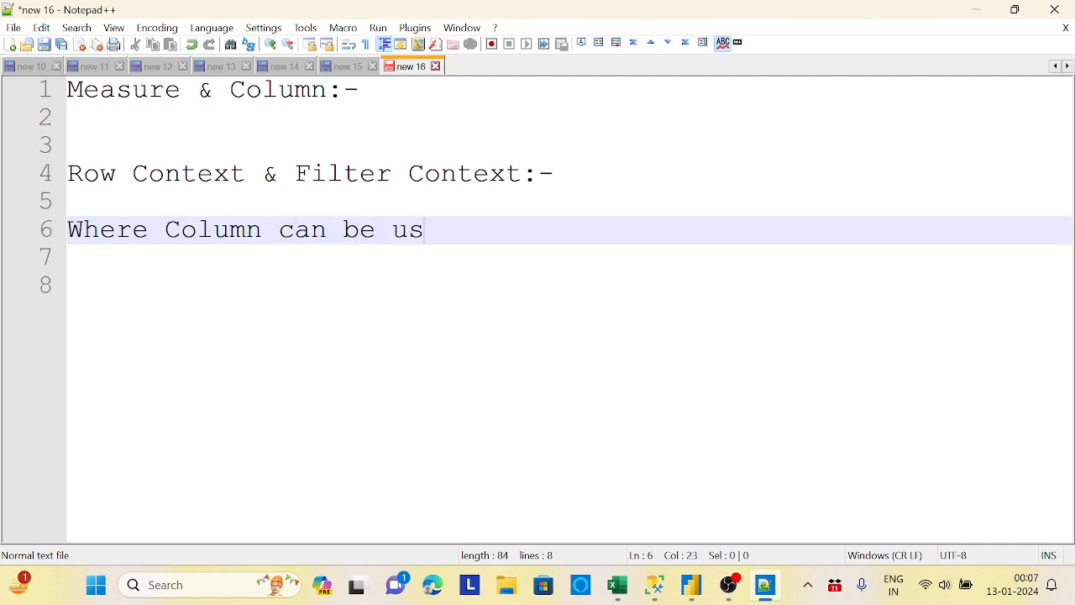
# - Write the first point, "1. Anything you want to display as axis", below the column question, leaving a blank line between
pyautogui.press('Return')
pyautogui.press('Return')
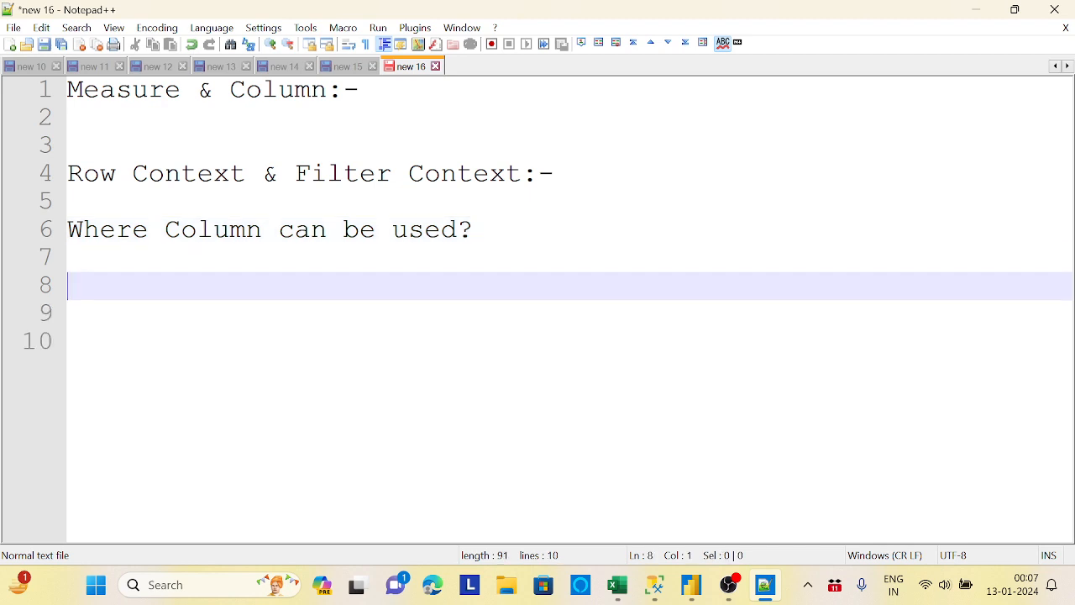
pyautogui.write('1. Anything ')
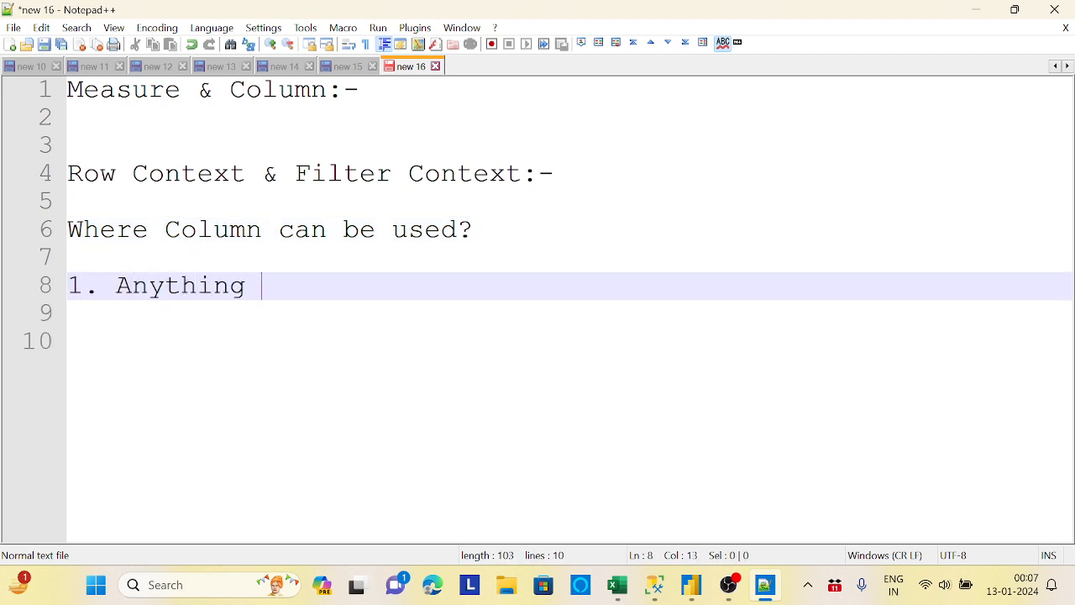
pyautogui.write('you w')
pyautogui.press('BackSpace')
pyautogui.write('you want to d')
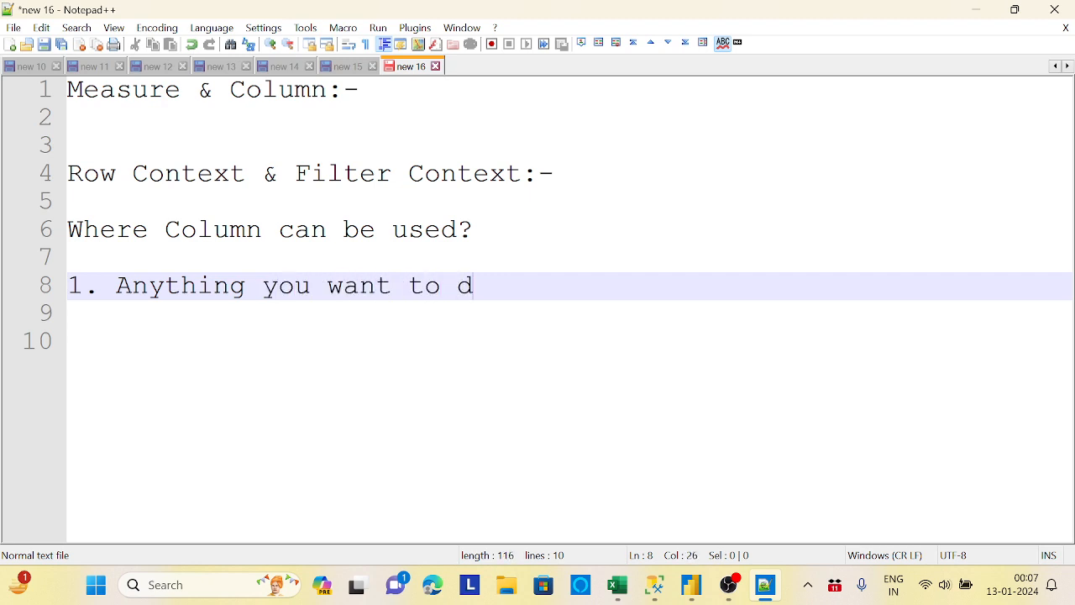
pyautogui.write('isplay ')
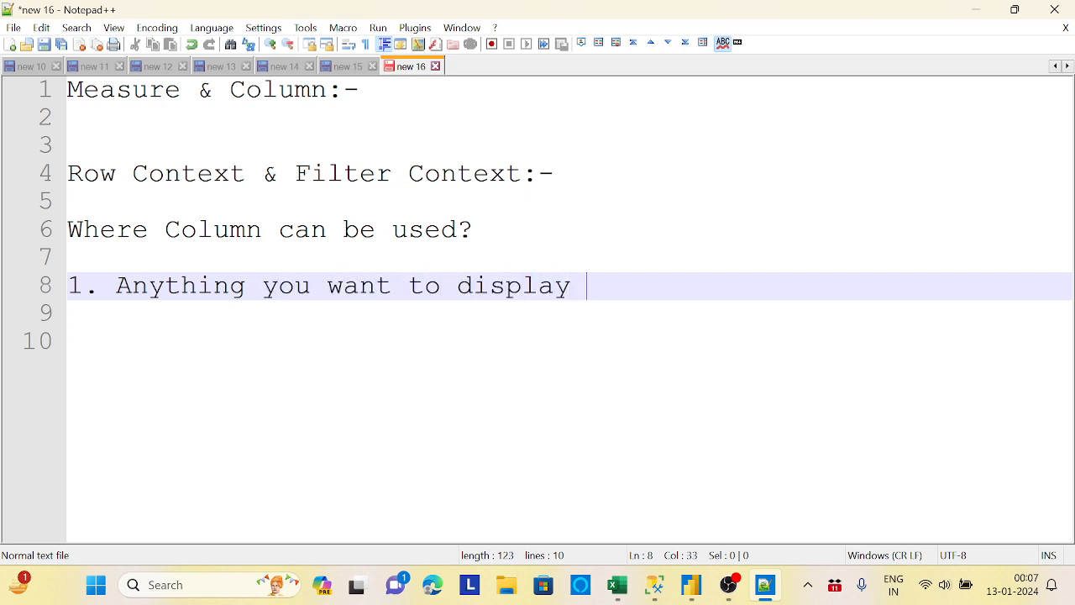
pyautogui.write('as axis')
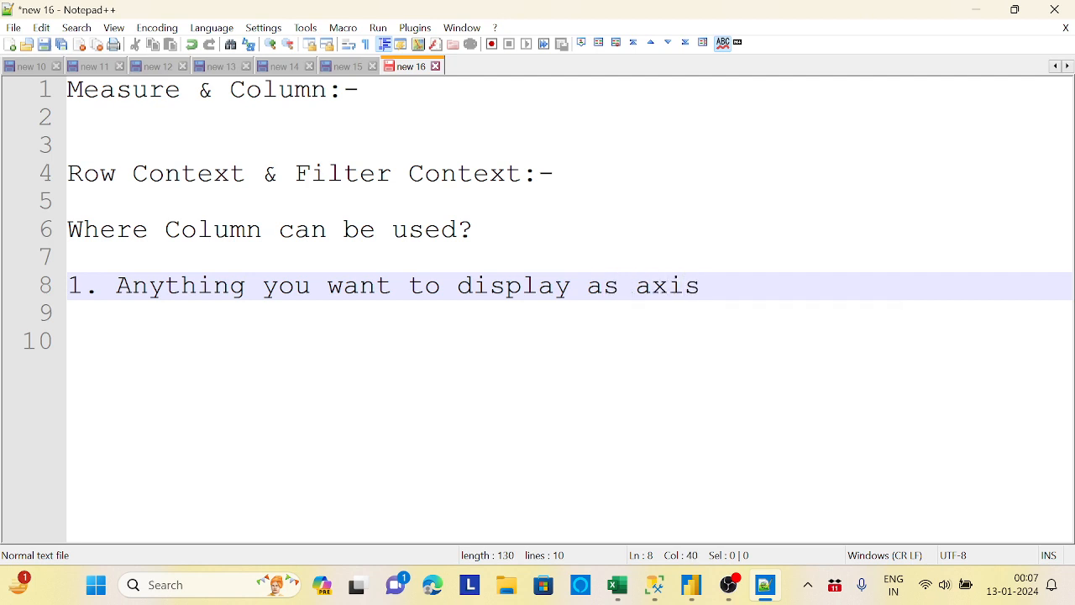
# - Add the second point, "2. Slicer", after a blank line below the axis point
pyautogui.press('Return')
pyautogui.press('Return')
pyautogui.write('2. ')
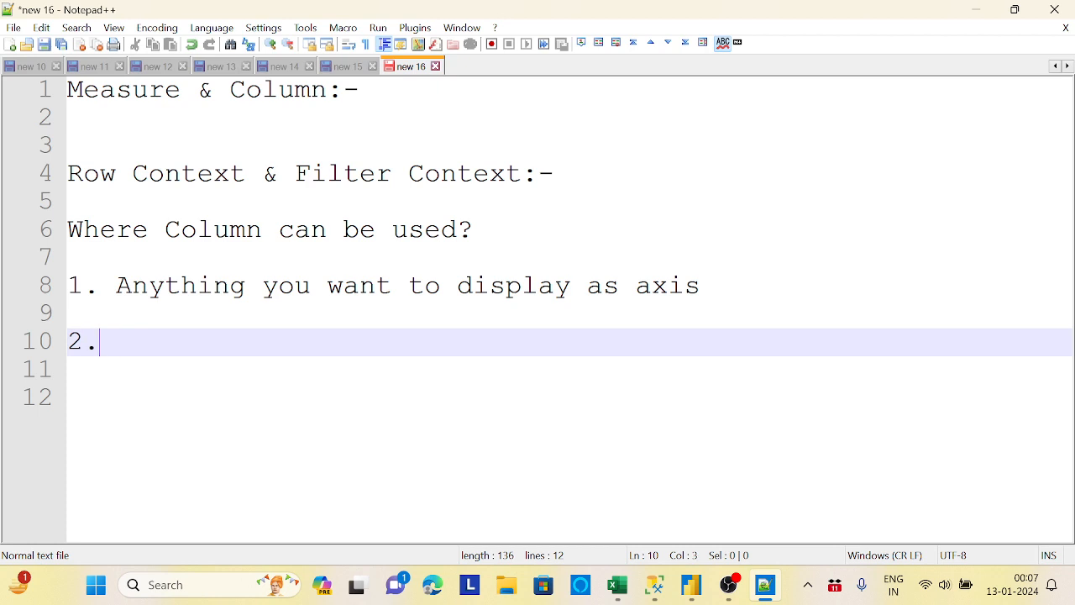
pyautogui.write('Slicer')
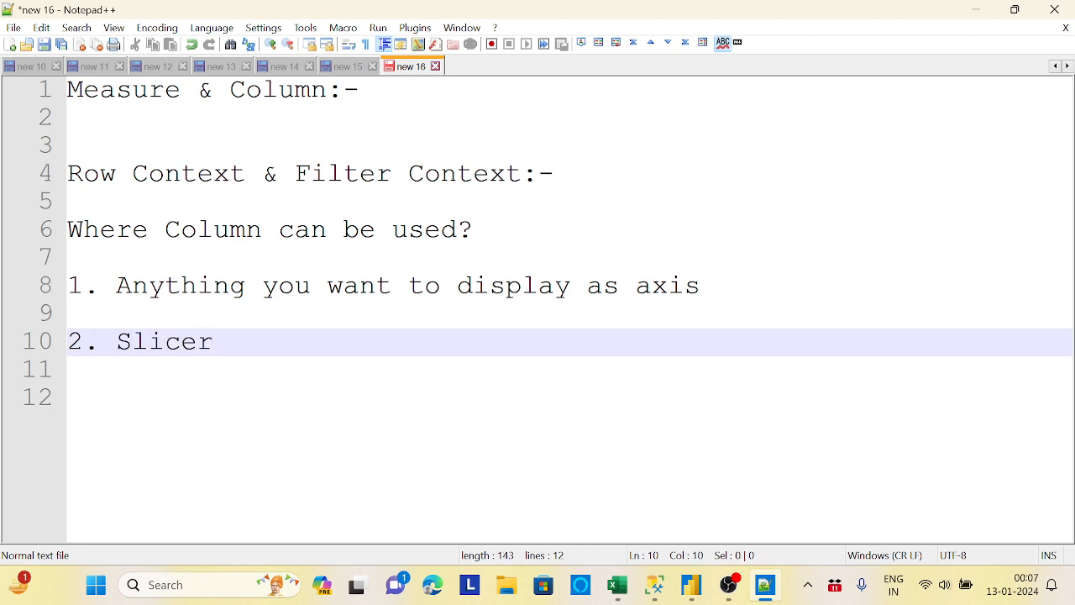
# - Highlight the words Measure and Column in the first heading, and the two numbered points, one after another
pyautogui.moveTo(181, 90); pyautogui.dragTo(67, 90)
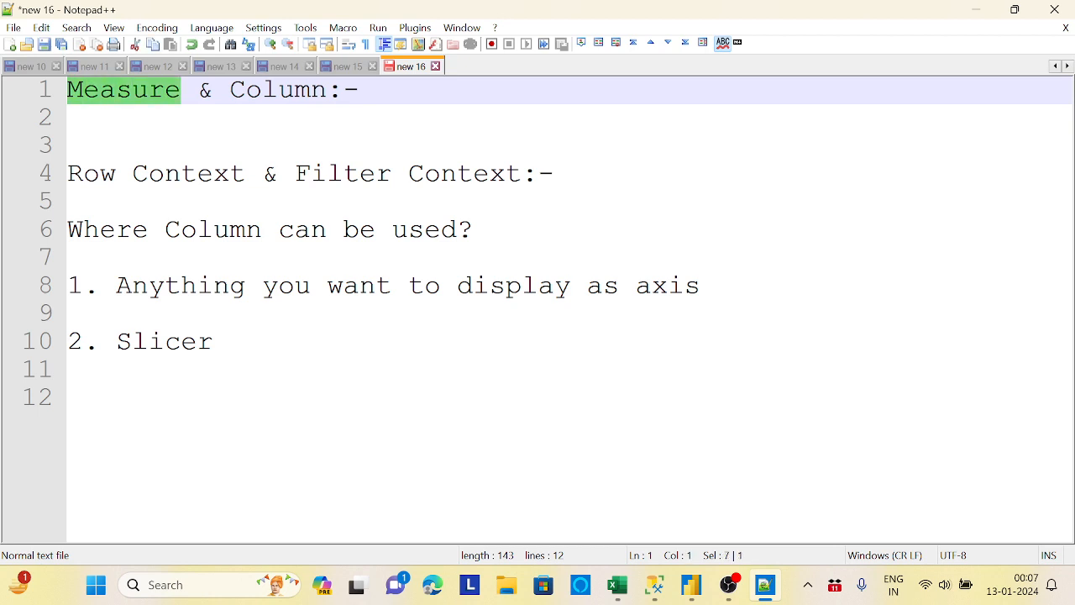
pyautogui.moveTo(230, 90); pyautogui.dragTo(327, 90)
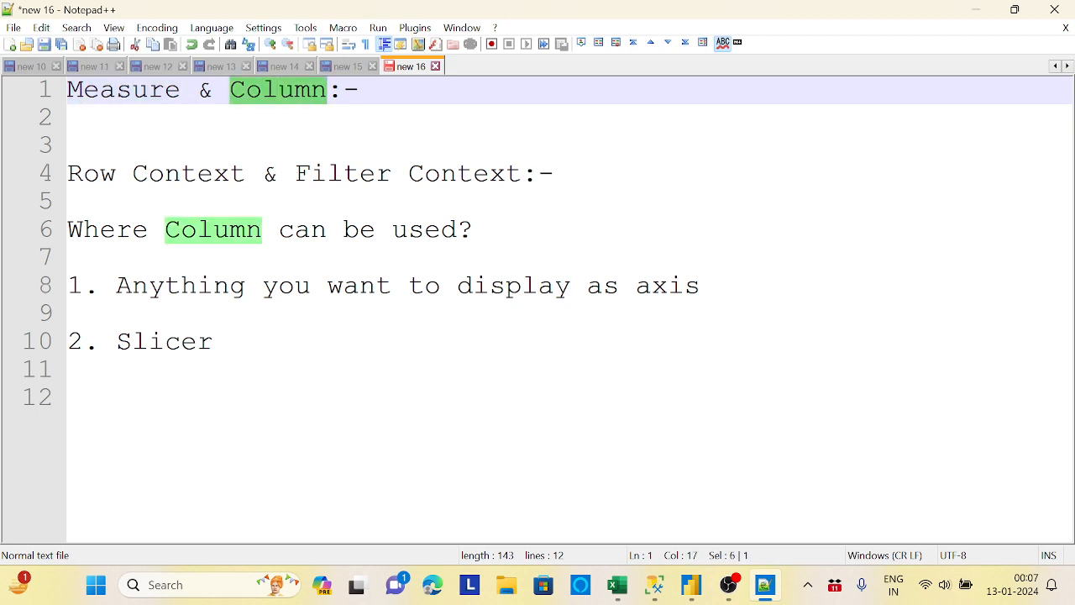
pyautogui.moveTo(215, 342); pyautogui.dragTo(71, 288)
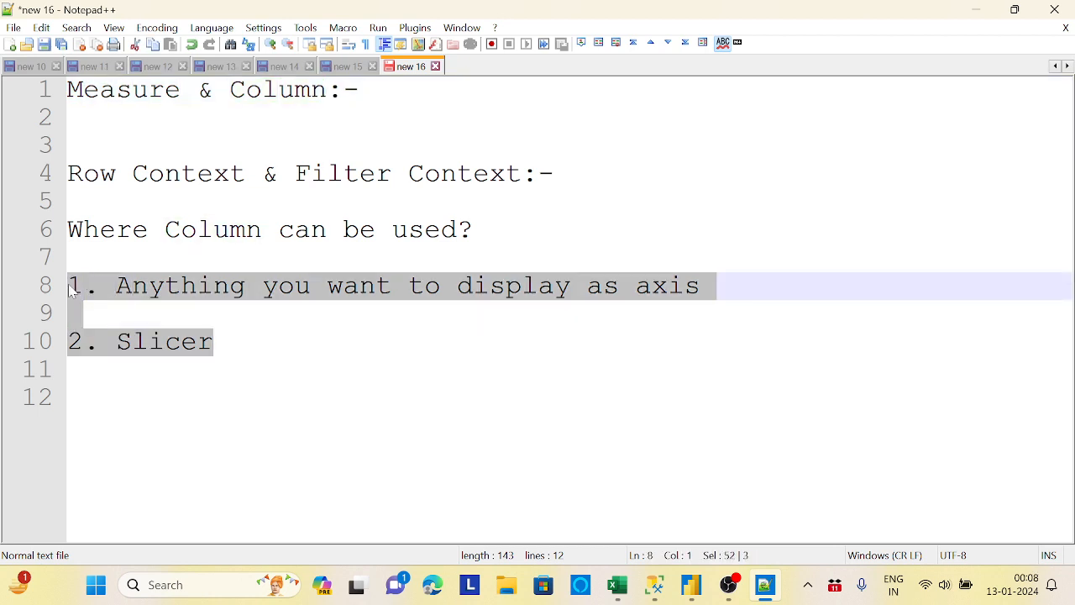
# - Start the third point after a blank line below the Slicer point with "3. Any Small Calcualtion that to"
pyautogui.click(215, 342)
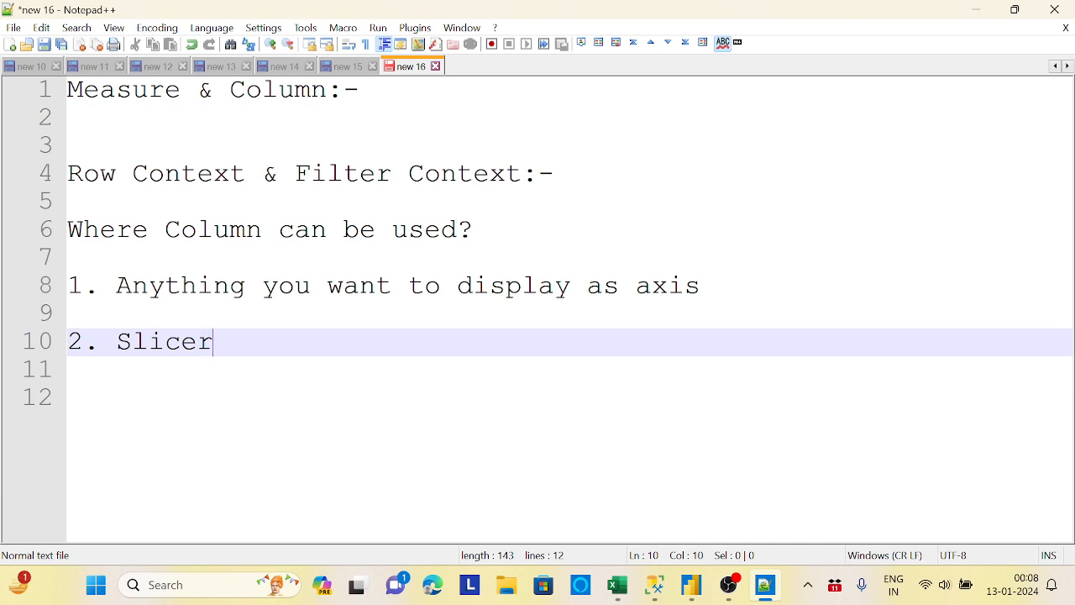
pyautogui.press('Return')
pyautogui.press('Return')
pyautogui.write('3. ')
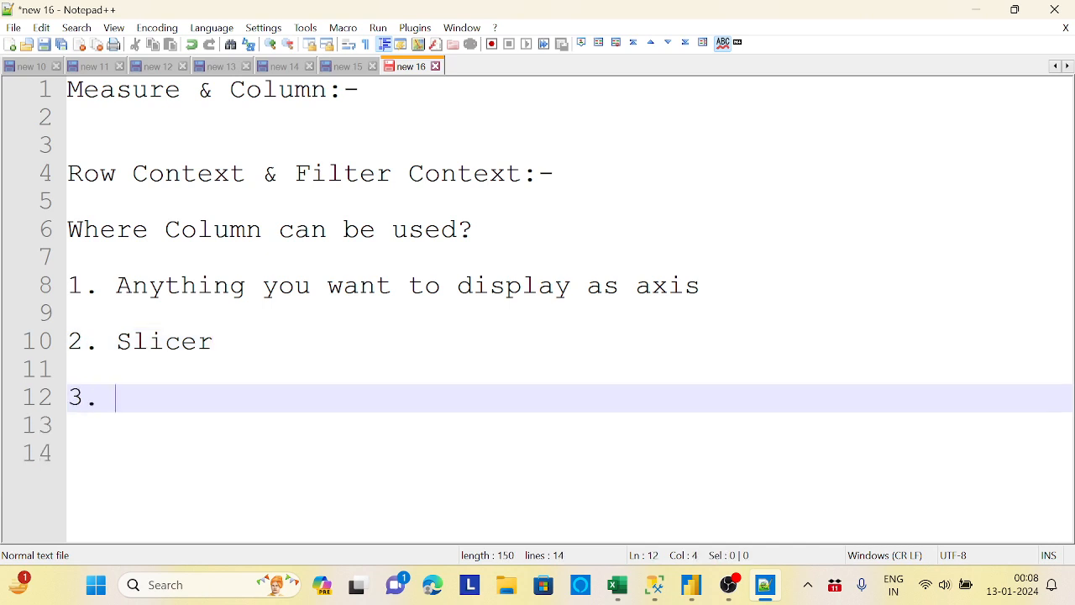
pyautogui.write('Any S')
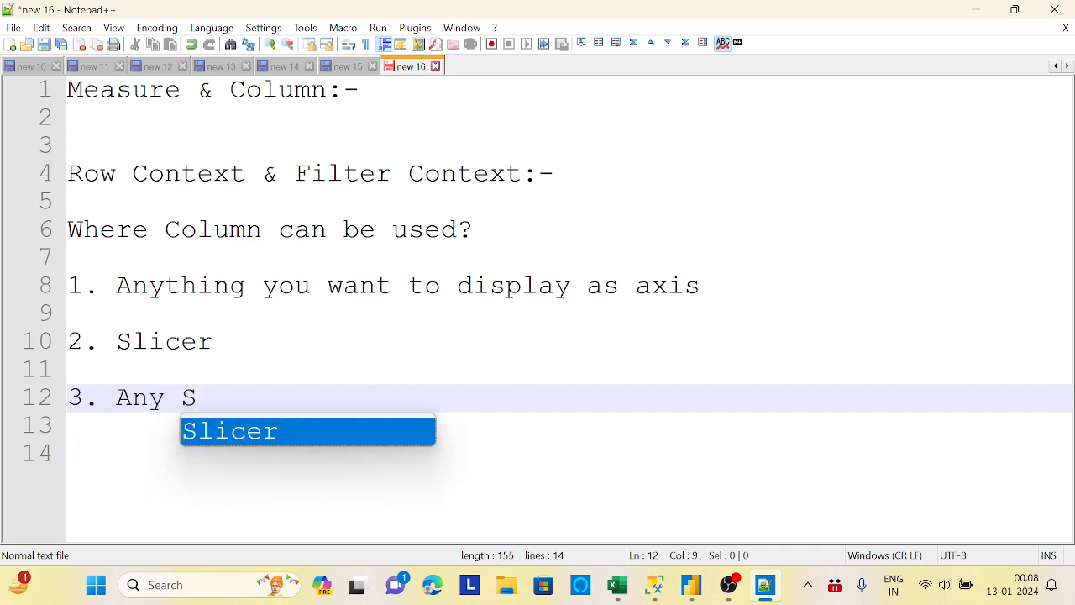
pyautogui.write('mall Calc')
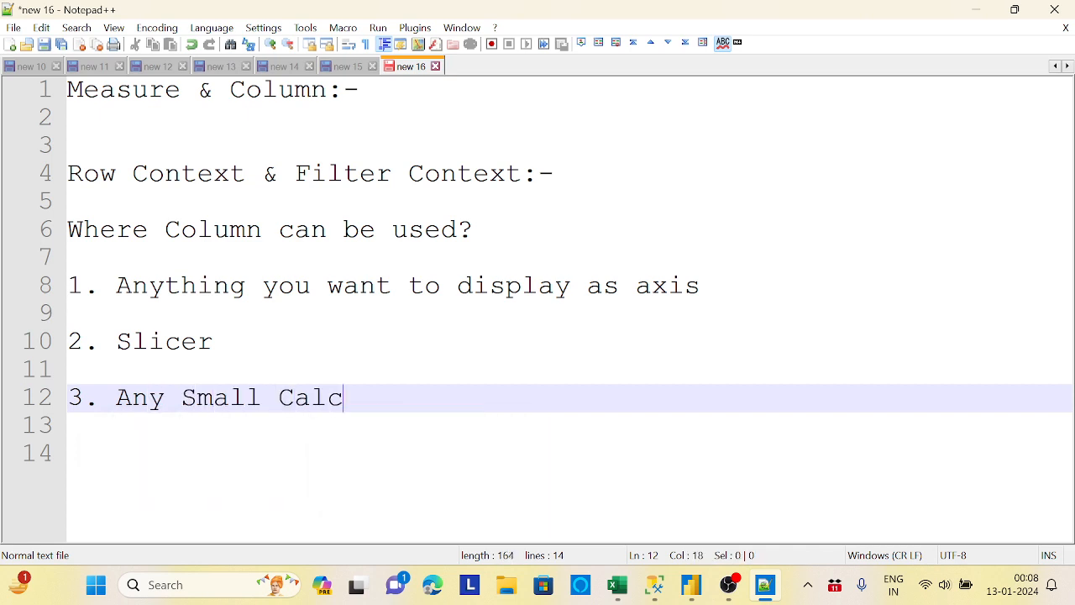
pyautogui.write('ualtion')
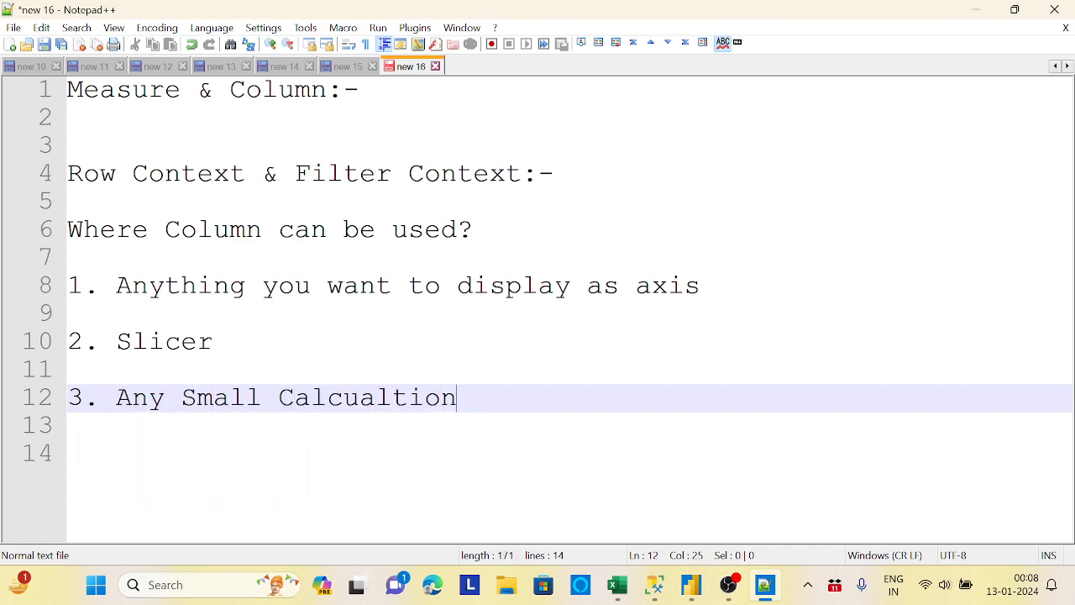
pyautogui.write(' that to')
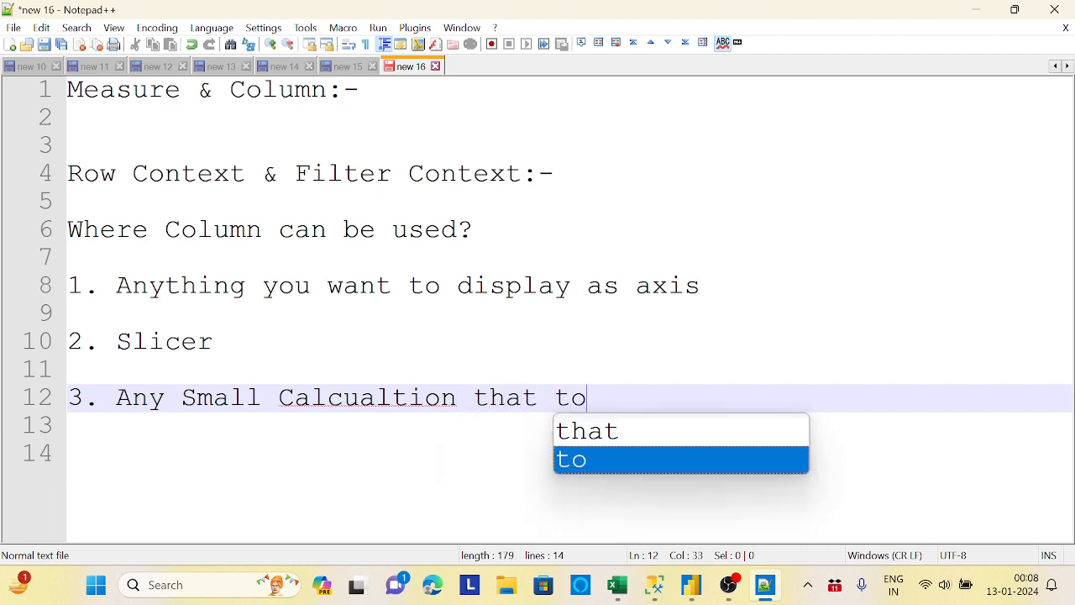
# - Complete the third point with the words "be can create in Power Query."
pyautogui.write('be')
pyautogui.press('BackSpace')
pyautogui.press('BackSpace')
pyautogui.press('BackSpace')
pyautogui.write('b')
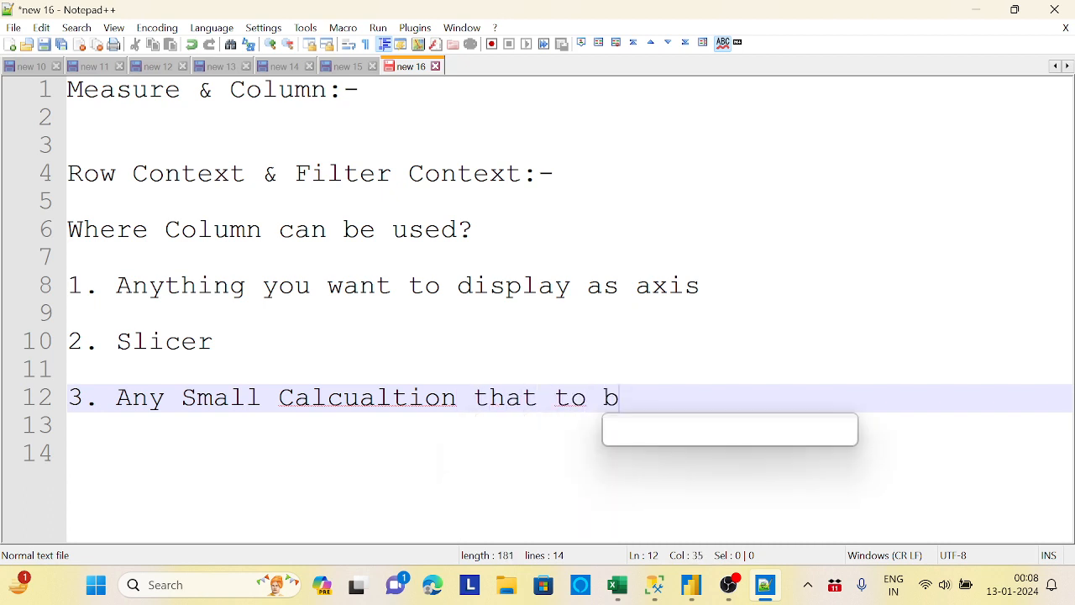
pyautogui.write(' you')
pyautogui.press('BackSpace')
pyautogui.press('BackSpace')
pyautogui.press('BackSpace')
pyautogui.press('BackSpace')
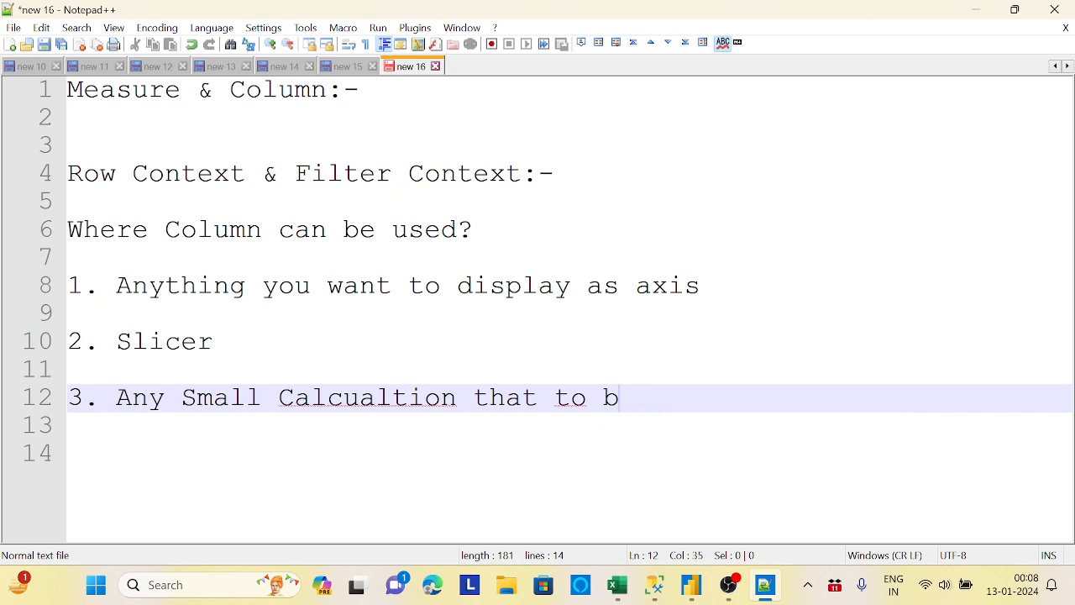
pyautogui.press('BackSpace')
pyautogui.write('e')
pyautogui.press('BackSpace')
pyautogui.write('be can create i')
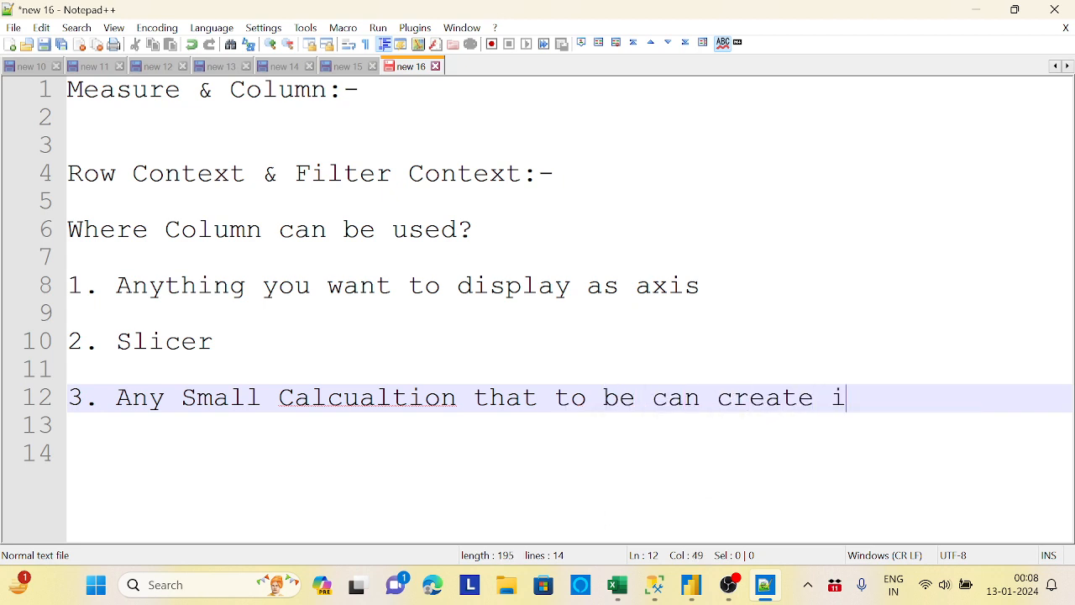
pyautogui.write('n Power ')
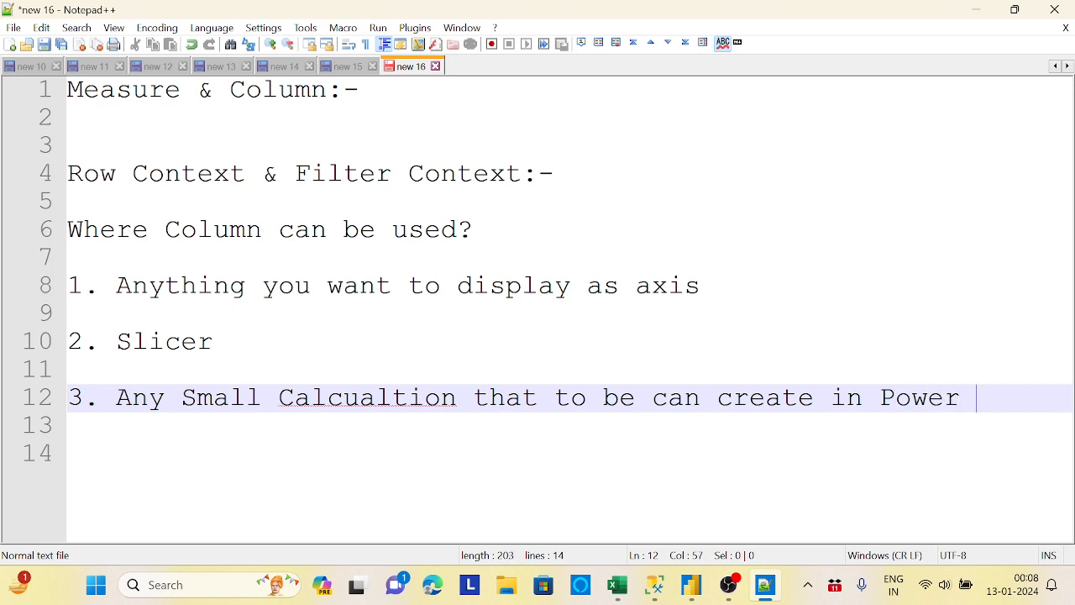
pyautogui.write('Query.')
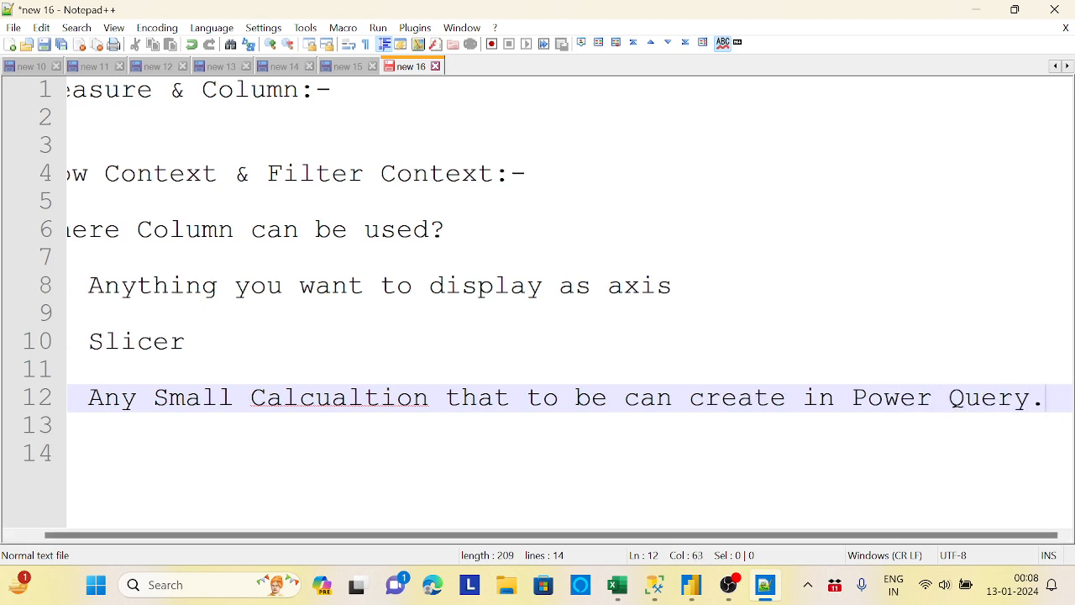
# - Correct the misspelled word in the third point to "Calculation" using the suggested spelling
pyautogui.moveTo(283, 538); pyautogui.dragTo(228, 537)
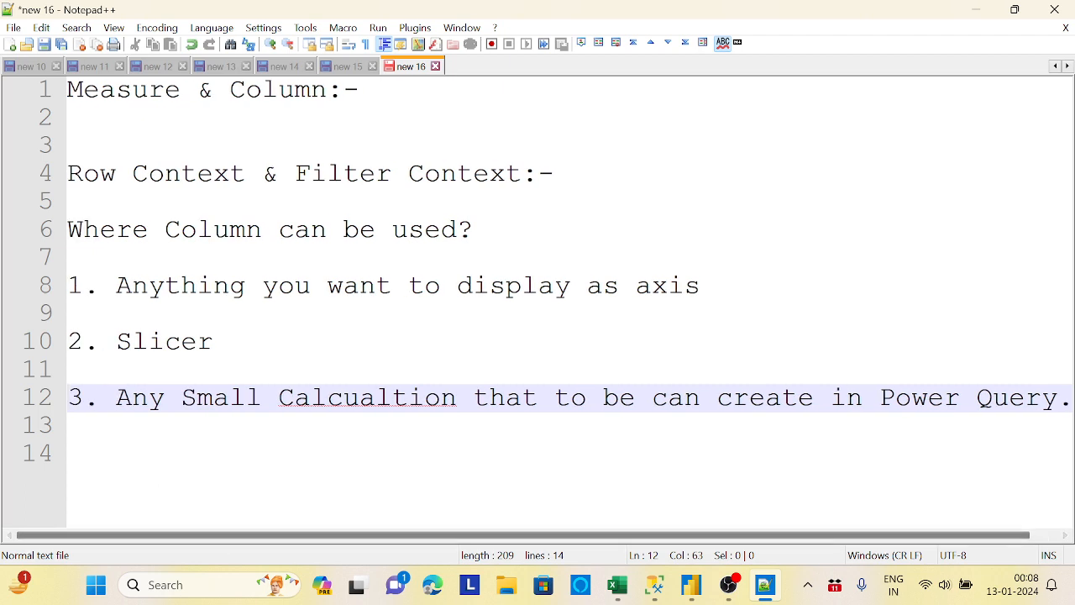
pyautogui.rightClick(370, 402)
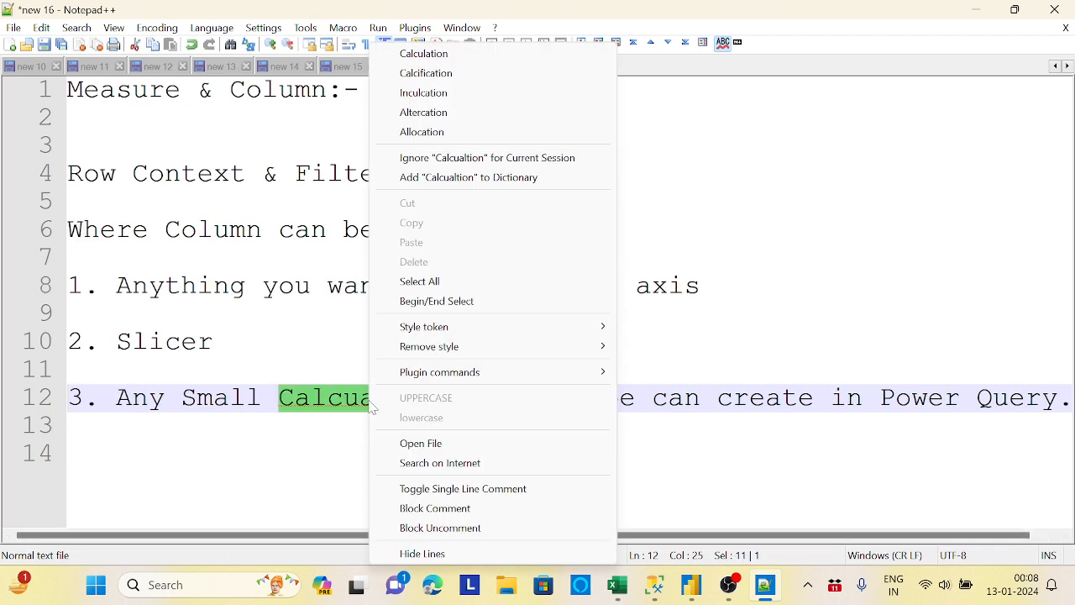
pyautogui.click(445, 53)
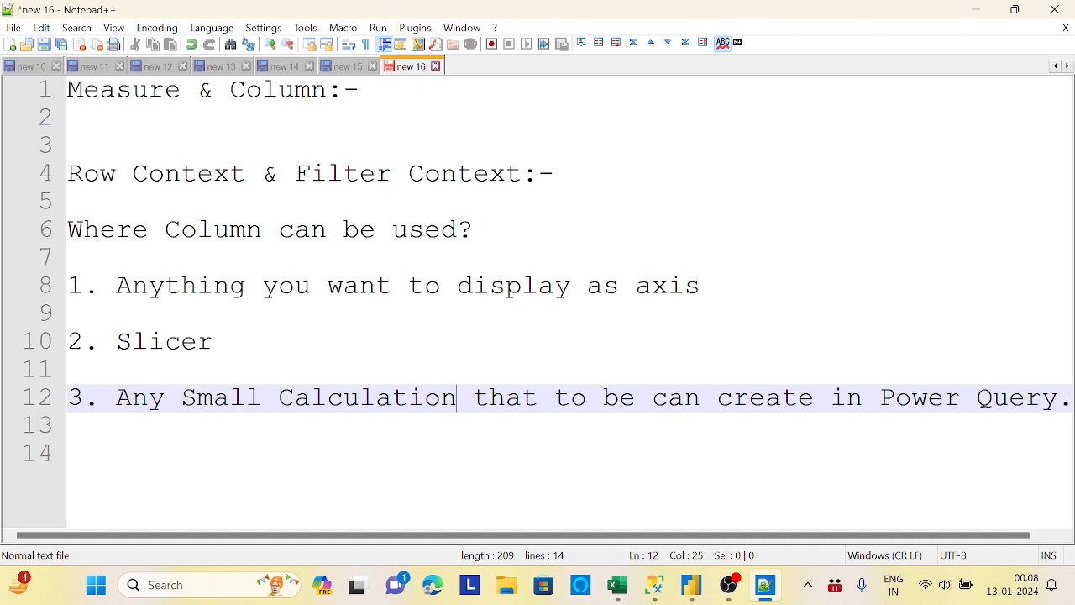
# - Highlight Row Context in its heading, then Filter Context through the end of the column question
pyautogui.click(229, 174)
pyautogui.moveTo(229, 174); pyautogui.dragTo(83, 174)
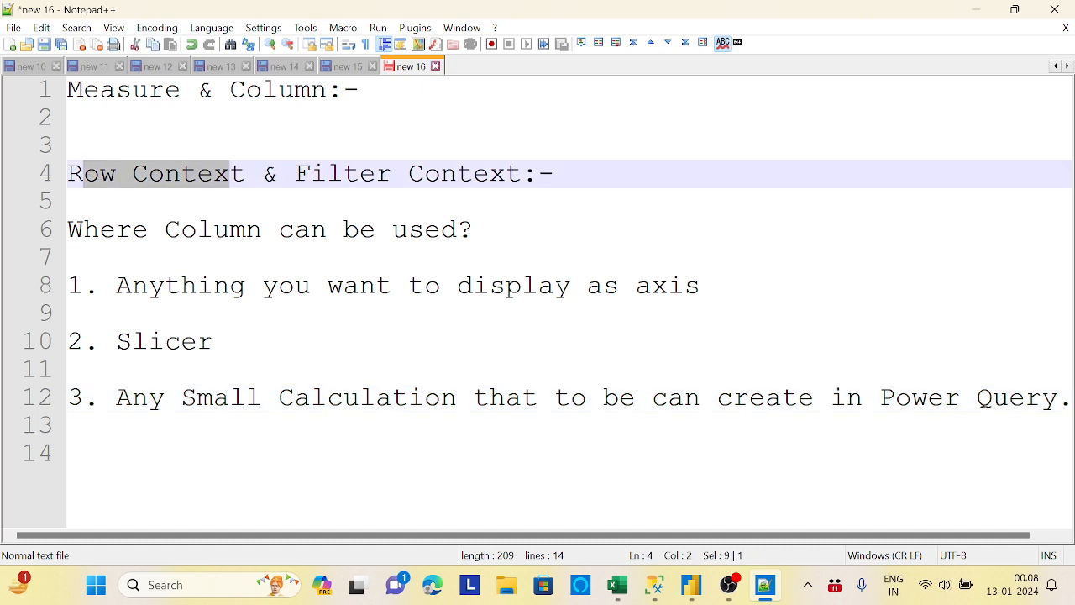
pyautogui.moveTo(295, 174); pyautogui.dragTo(473, 229)
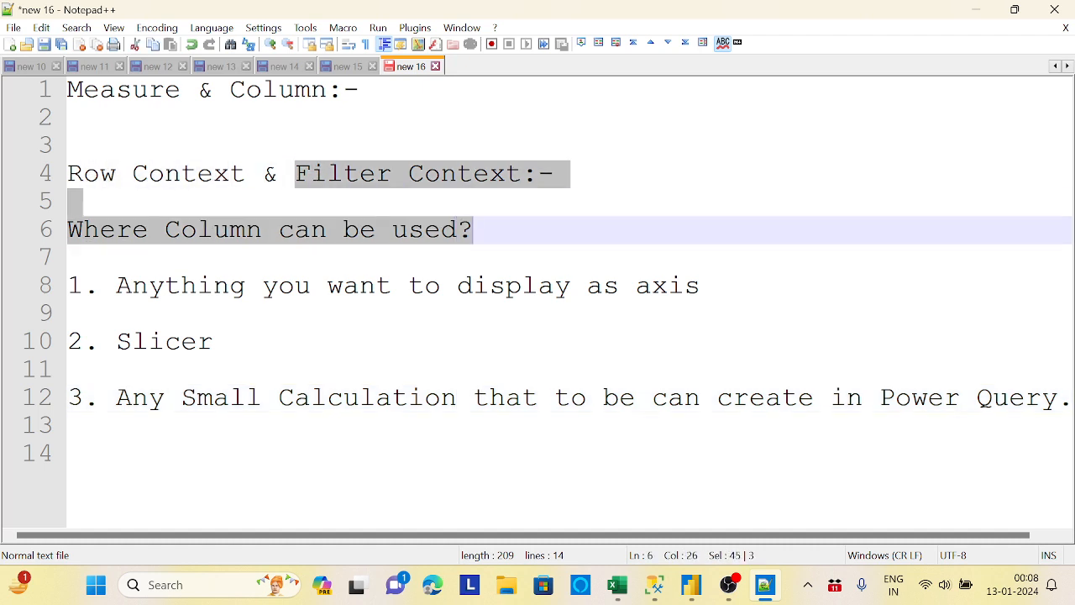
# - Revisit the Excel sales sheet, the DAX Practice report in Power BI and the SQL Server profit query, returning to the report
pyautogui.click(617, 586)
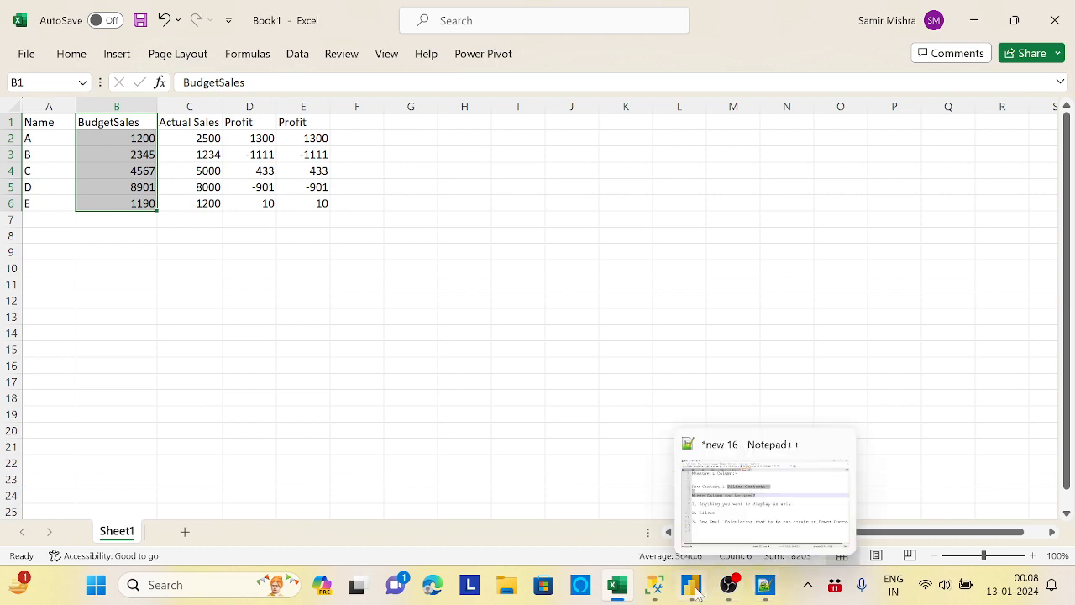
pyautogui.click(691, 585)
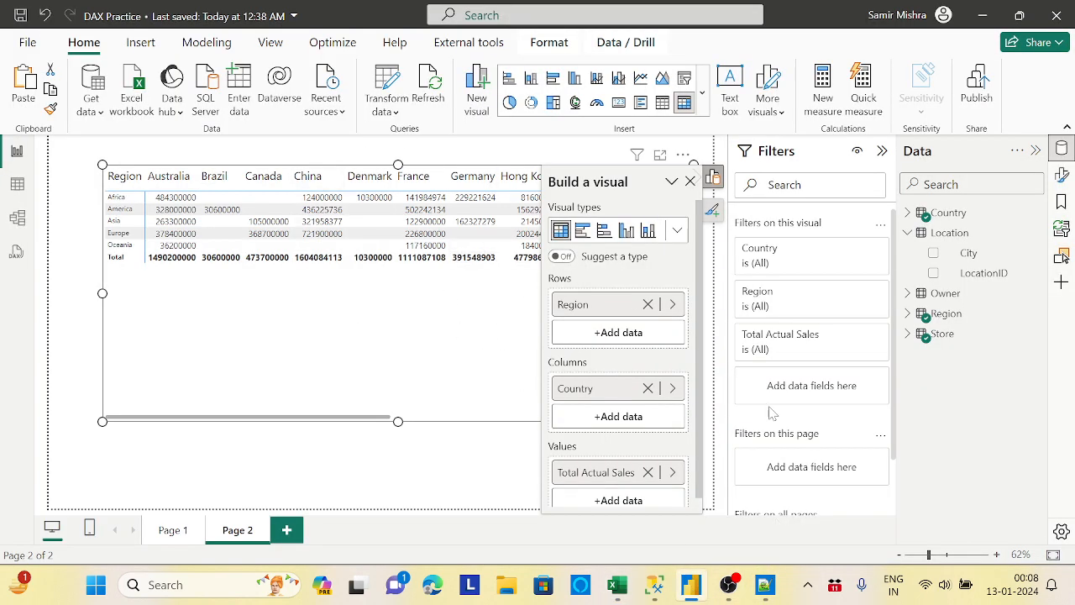
pyautogui.click(656, 586)
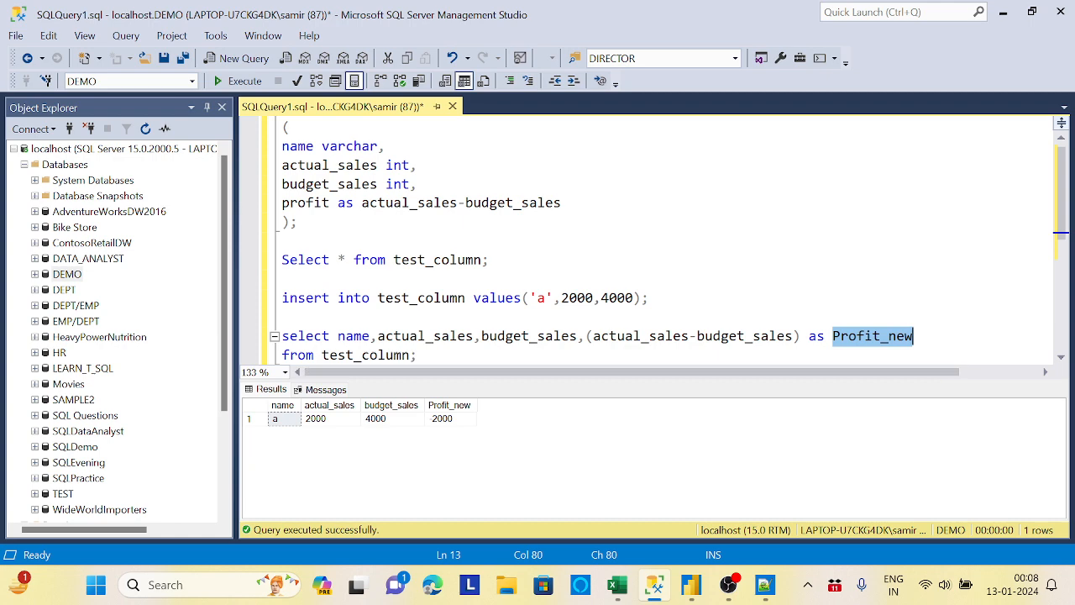
pyautogui.moveTo(695, 592)
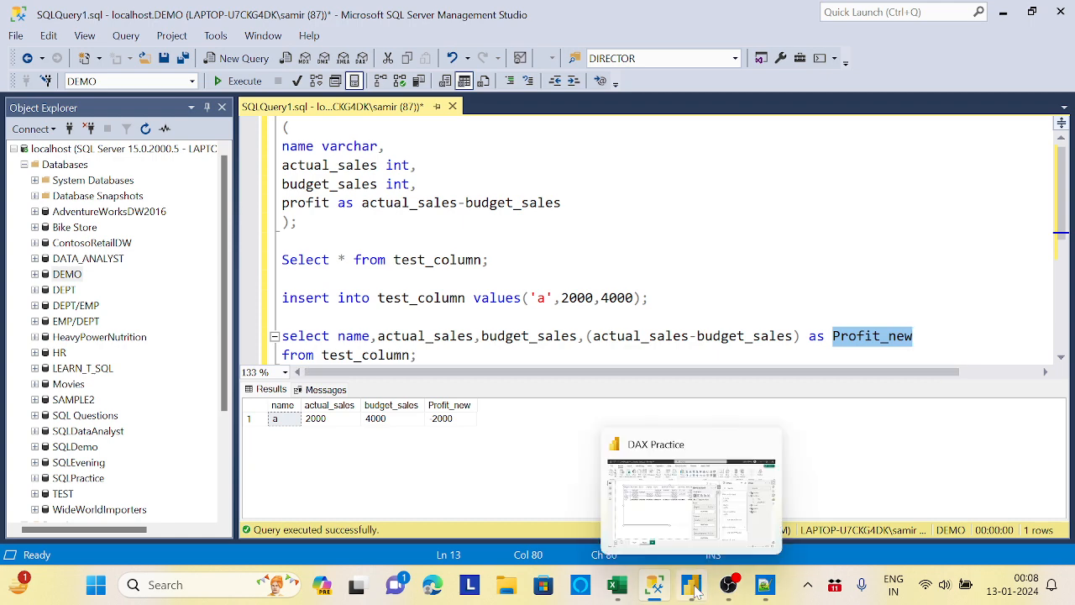
pyautogui.click(700, 507)
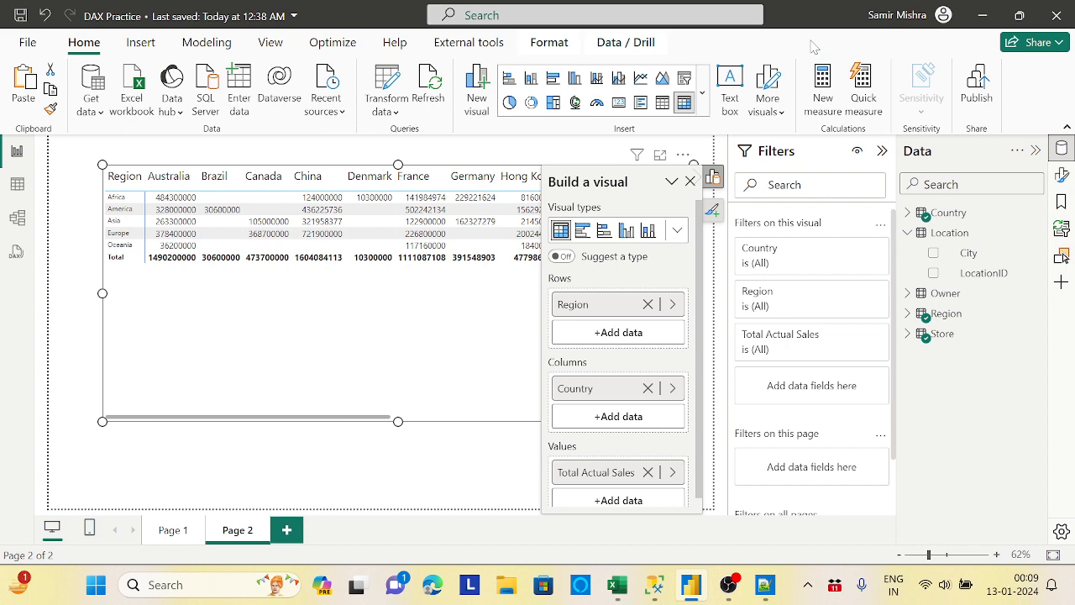
pyautogui.moveTo(735, 588)
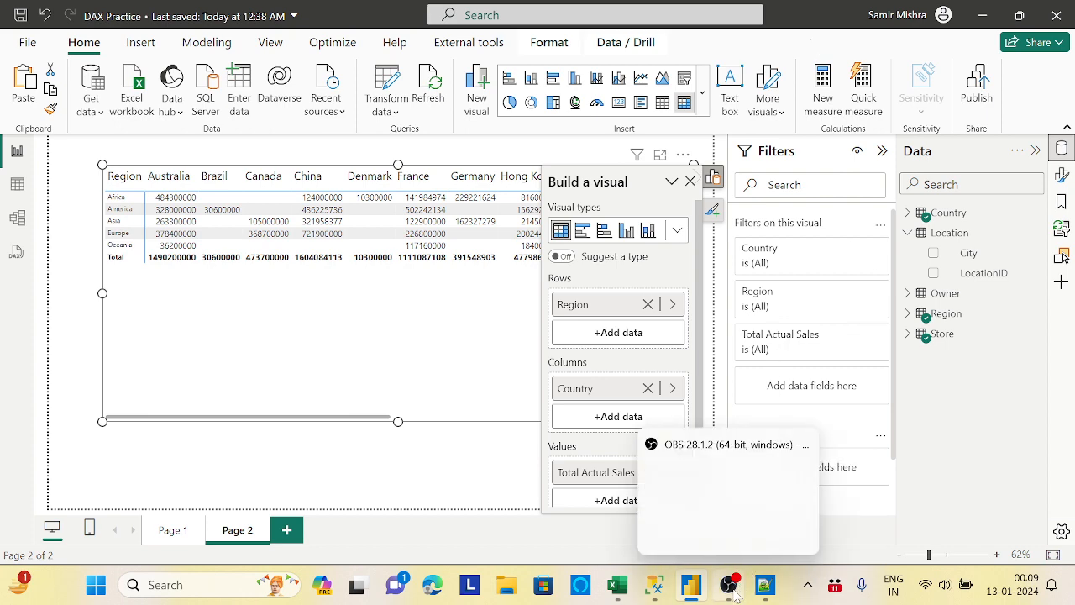